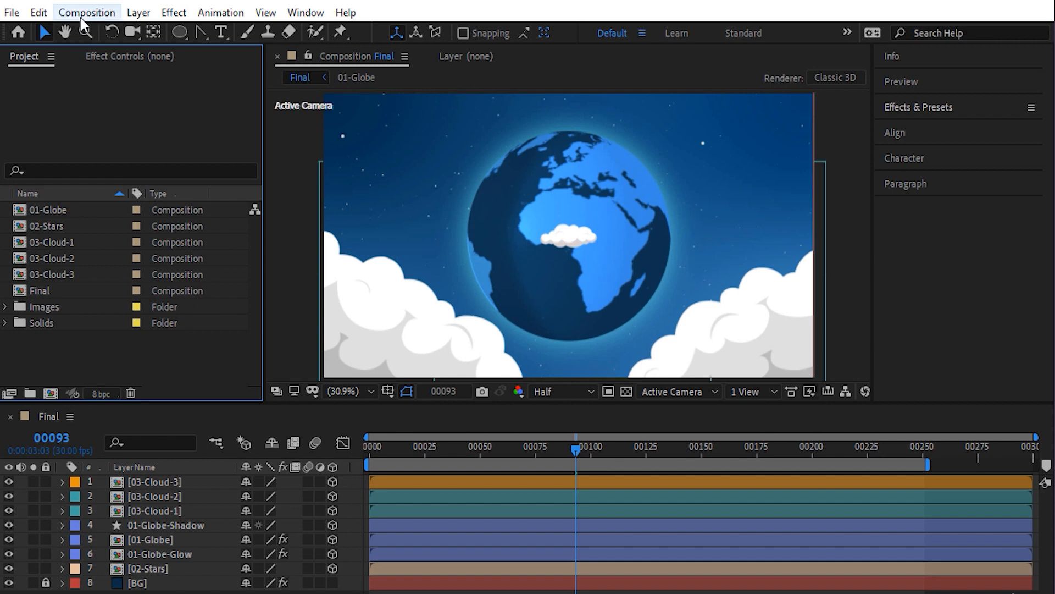
# Step: Create a new 1920 × 1080 px composition named 04-Paper Airplane at 30 fps with a 300-frame duration
pyautogui.click(87, 12)
pyautogui.click(88, 37)
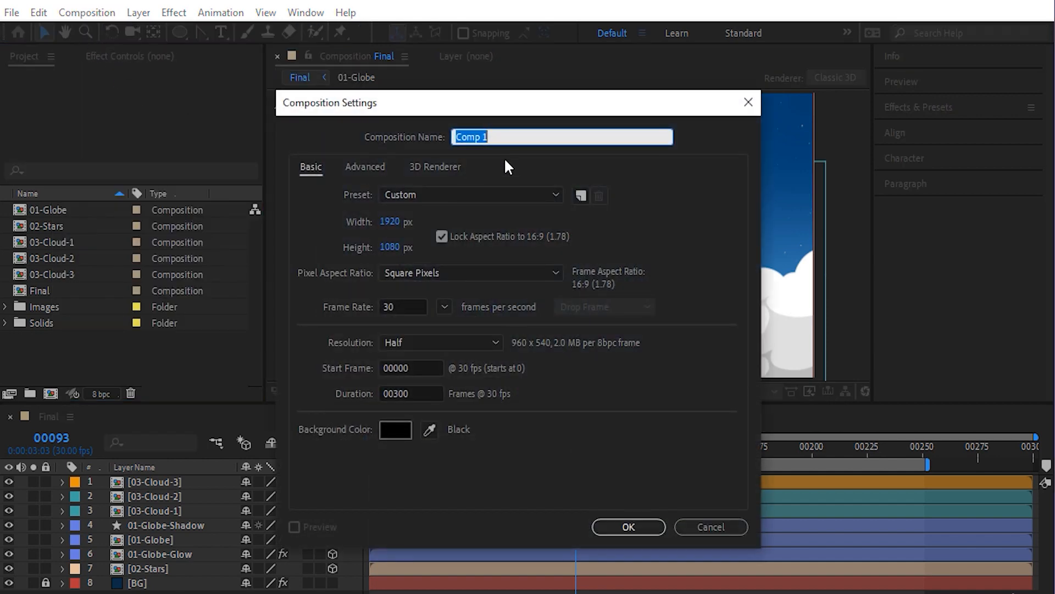
pyautogui.write('04-Pa')
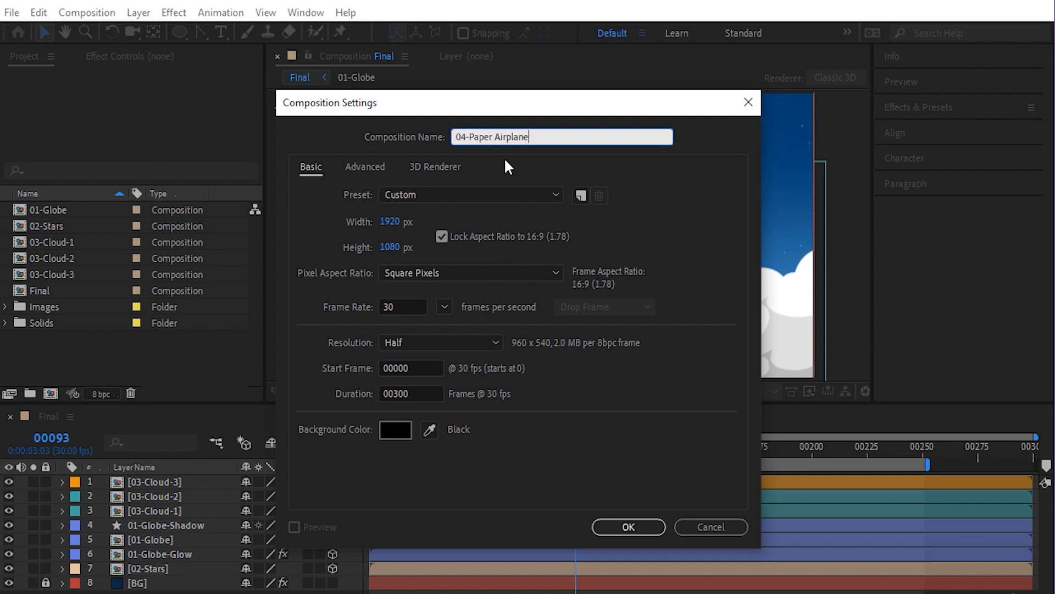
pyautogui.write('per Airplane')
pyautogui.press('Return')
# Step: Give the composition viewer more width and display its title/action safe overlay and rulers
pyautogui.moveTo(269, 326); pyautogui.dragTo(173, 327)
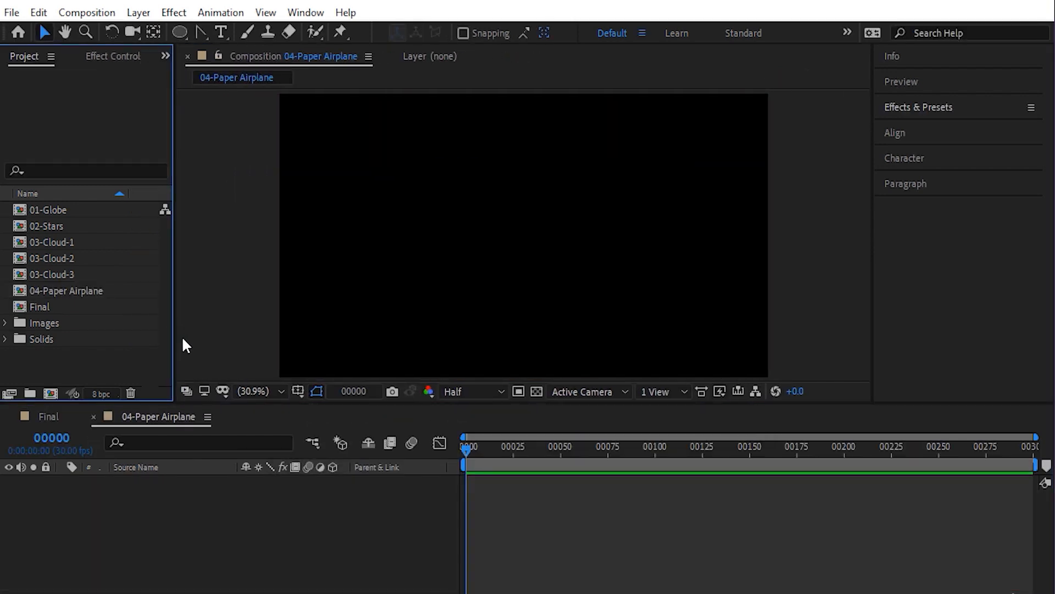
pyautogui.click(298, 391)
pyautogui.click(346, 411)
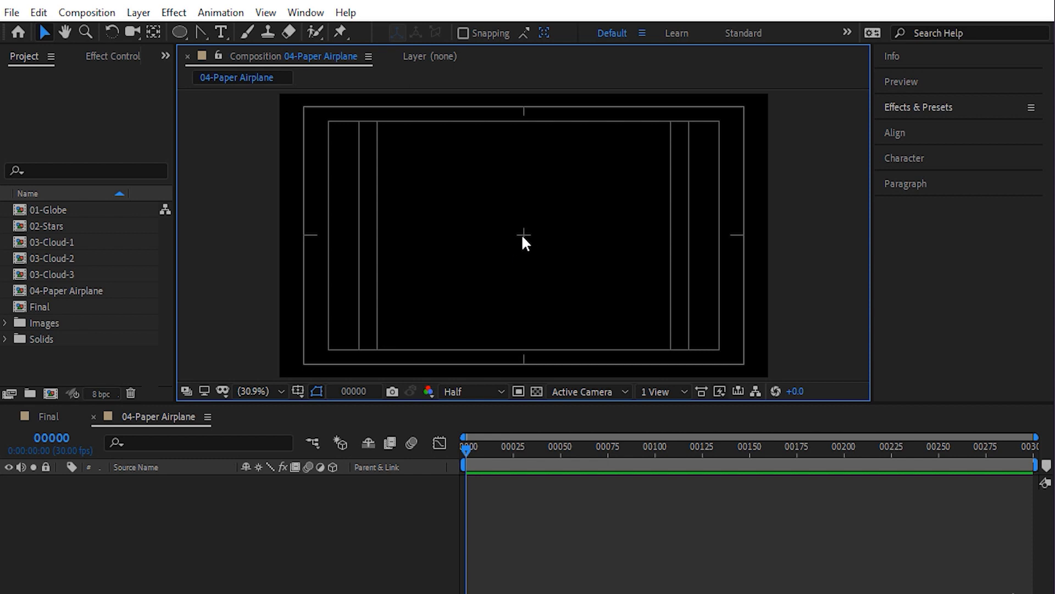
pyautogui.click(266, 13)
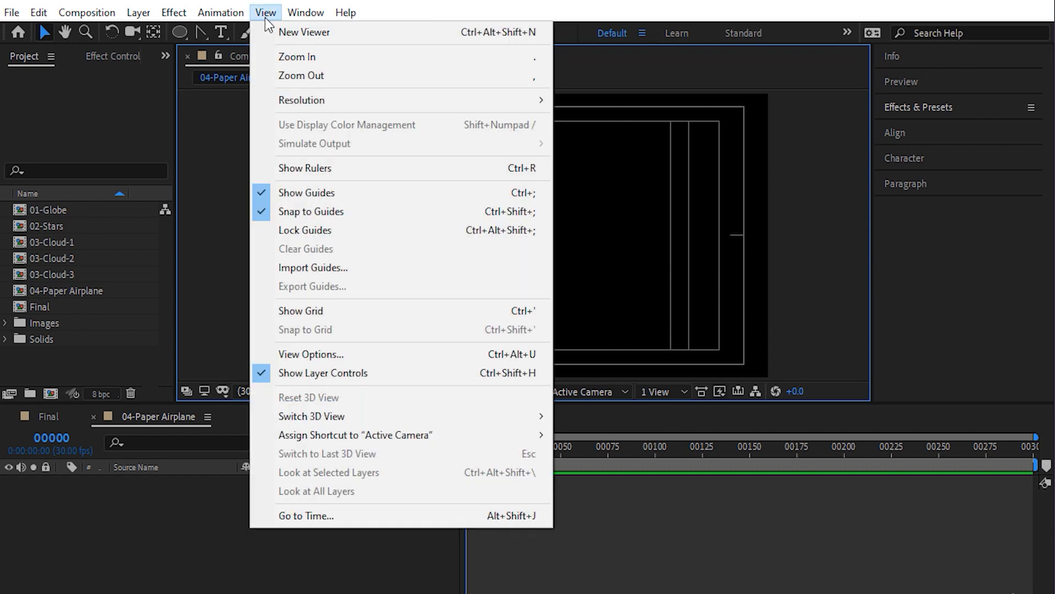
pyautogui.click(311, 168)
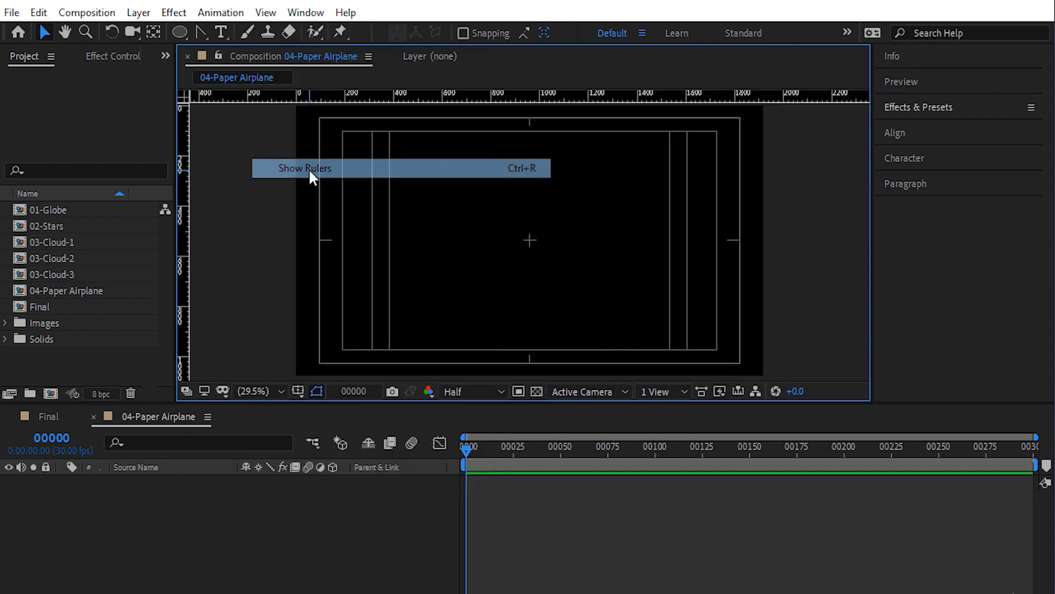
# Step: Add a vertical and a horizontal guide and align both exactly with the composition's centre cross
pyautogui.moveTo(183, 177); pyautogui.dragTo(530, 215)
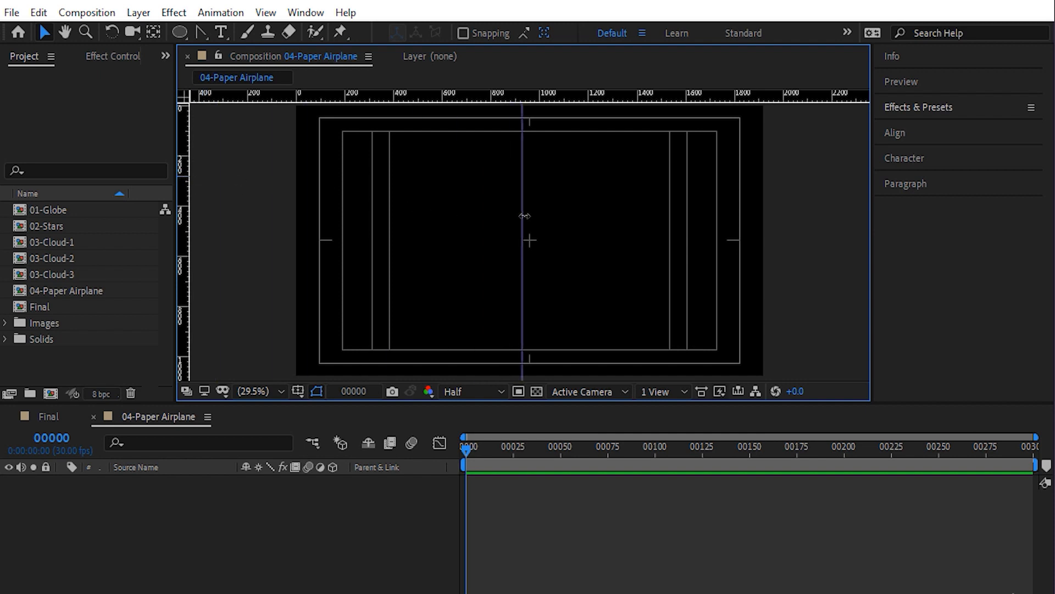
pyautogui.moveTo(517, 104); pyautogui.dragTo(506, 240)
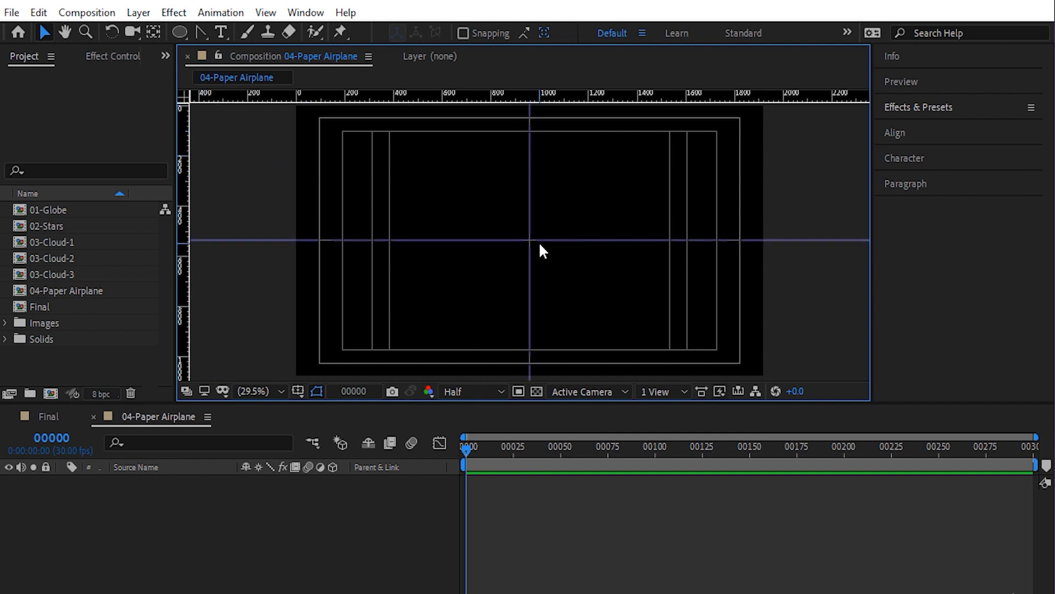
pyautogui.scroll(9, 540, 244)
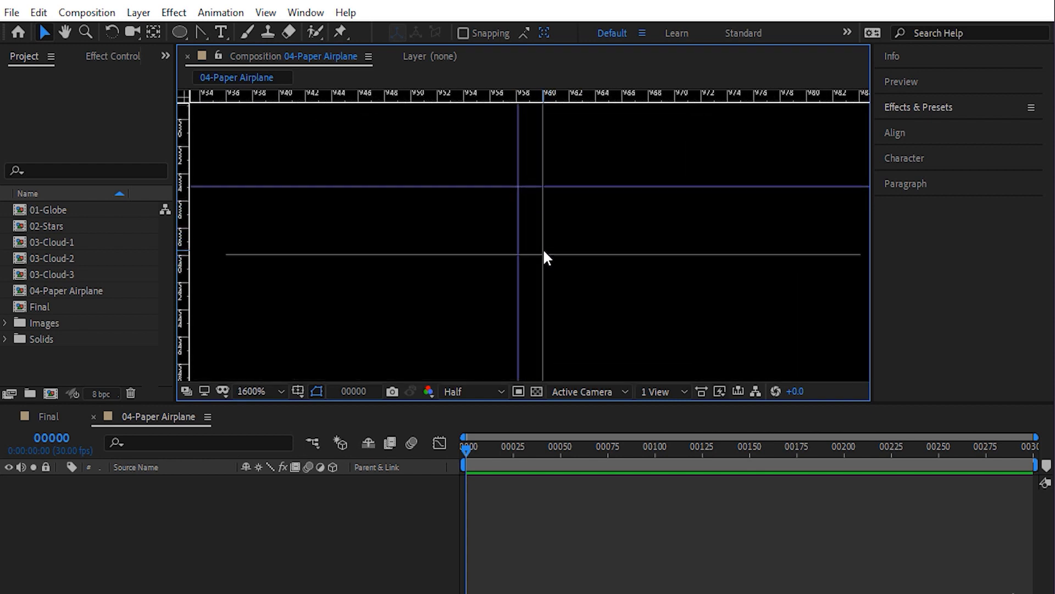
pyautogui.click(252, 391)
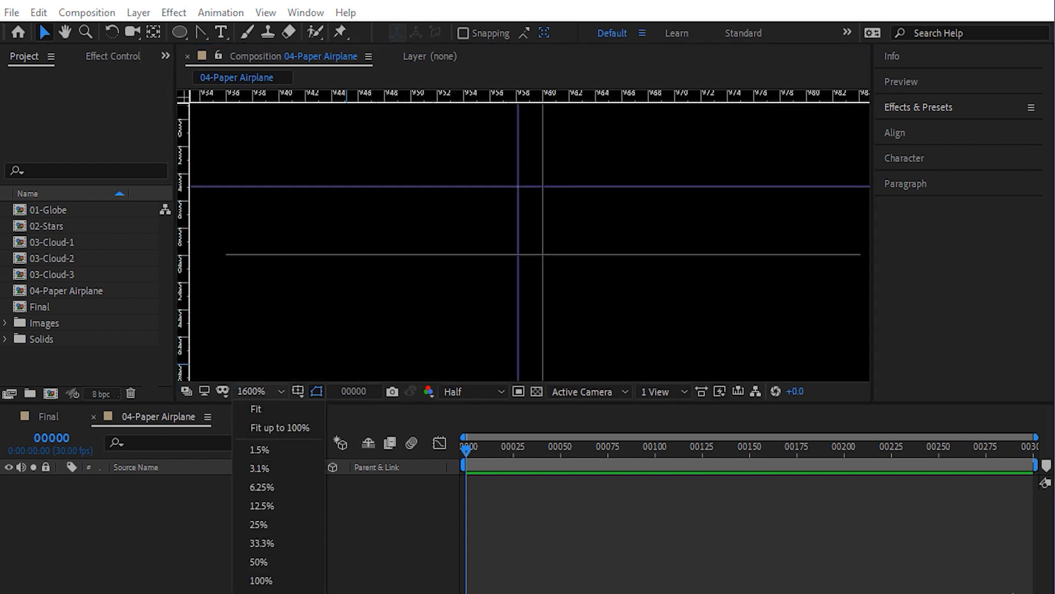
pyautogui.press('Escape')
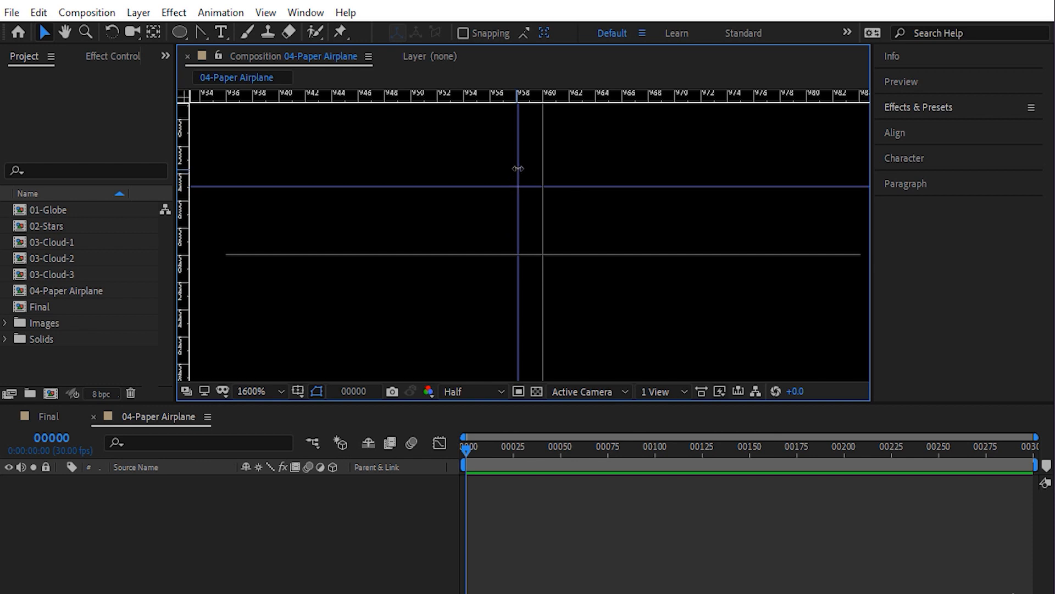
pyautogui.moveTo(517, 167); pyautogui.dragTo(569, 254)
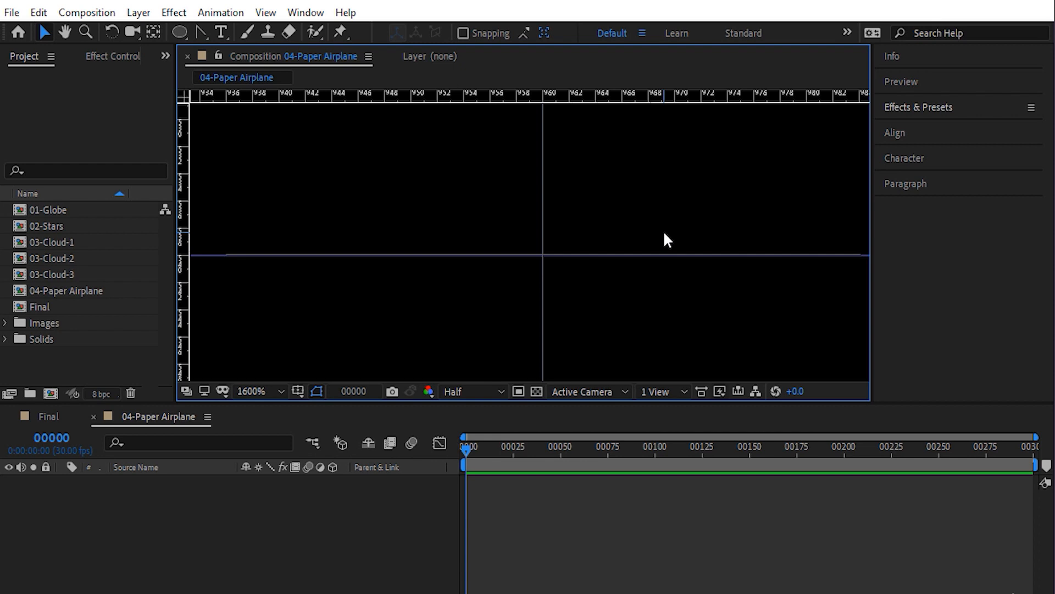
# Step: Hide the title/action safe overlay and lock the guides in place
pyautogui.click(297, 391)
pyautogui.click(324, 409)
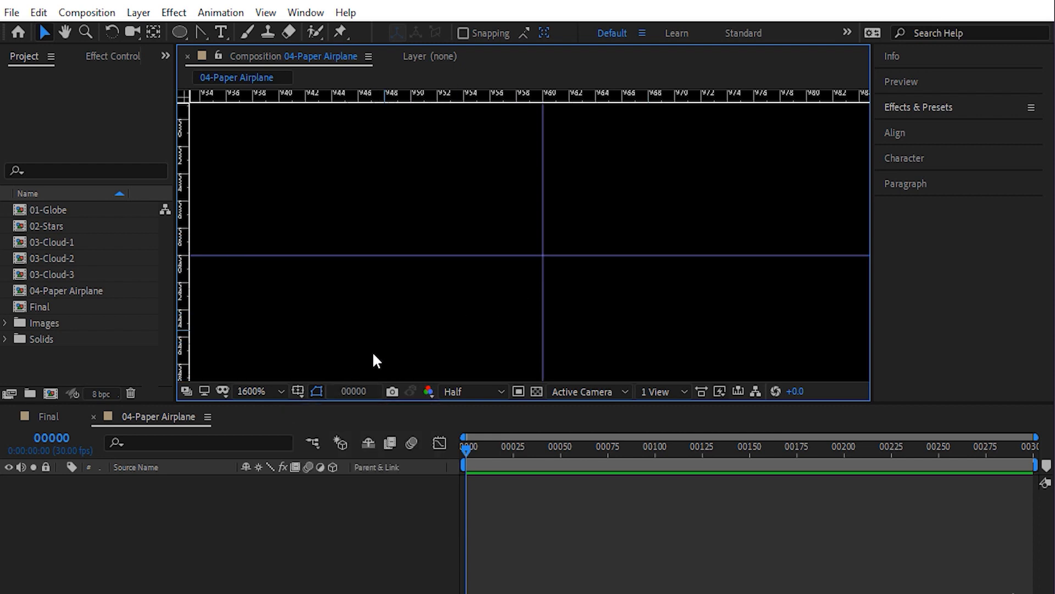
pyautogui.click(270, 394)
pyautogui.click(272, 406)
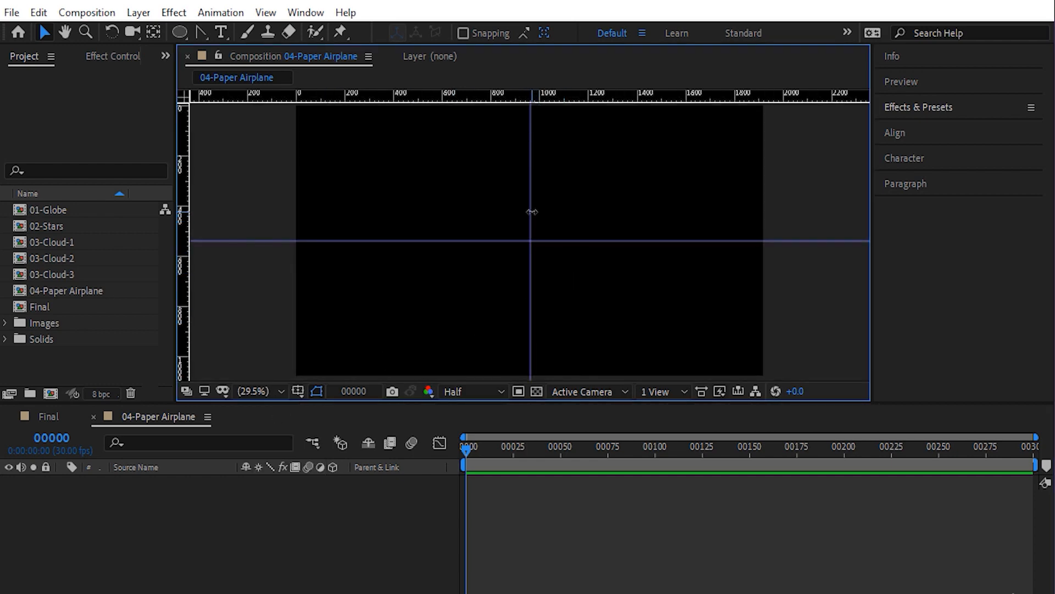
pyautogui.click(266, 13)
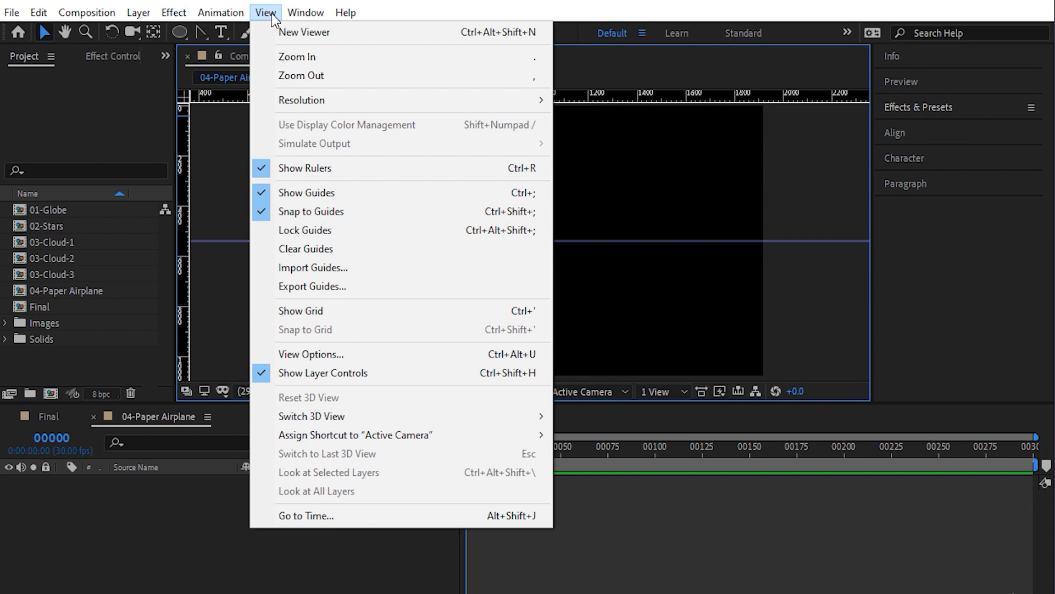
pyautogui.click(286, 230)
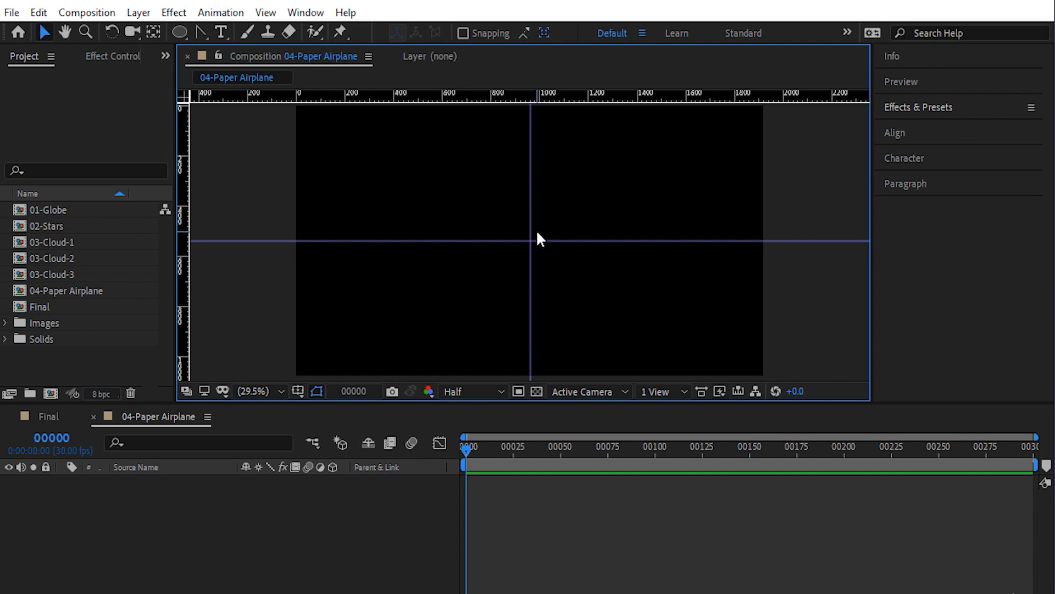
# Step: Choose the Pen tool and set the shape fill colour to white
pyautogui.moveTo(200, 31); pyautogui.dragTo(253, 32)
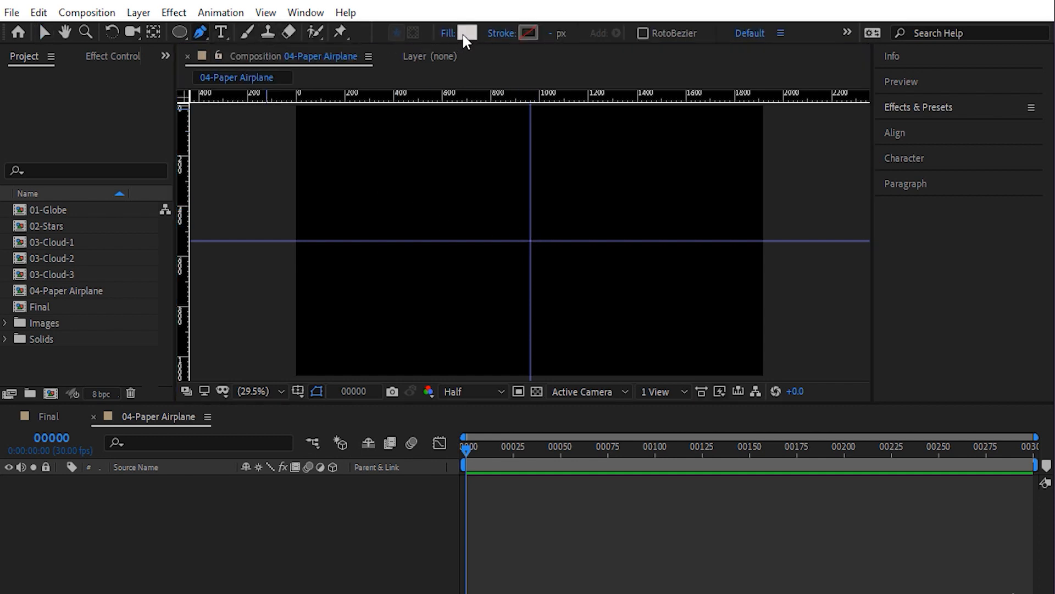
pyautogui.click(467, 33)
pyautogui.moveTo(207, 236); pyautogui.dragTo(190, 203)
pyautogui.click(564, 216)
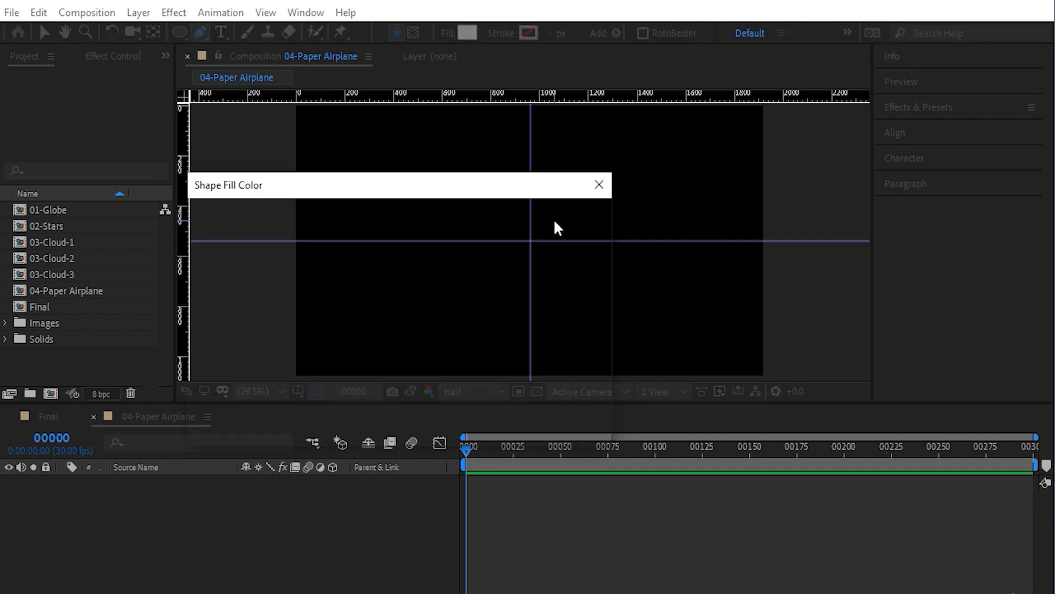
# Step: Draw a closed right triangle about 280 px wide and 455 px tall, above the horizontal guide and beside the vertical guide, cornering at their intersection
pyautogui.moveTo(555, 200); pyautogui.dragTo(528, 238)
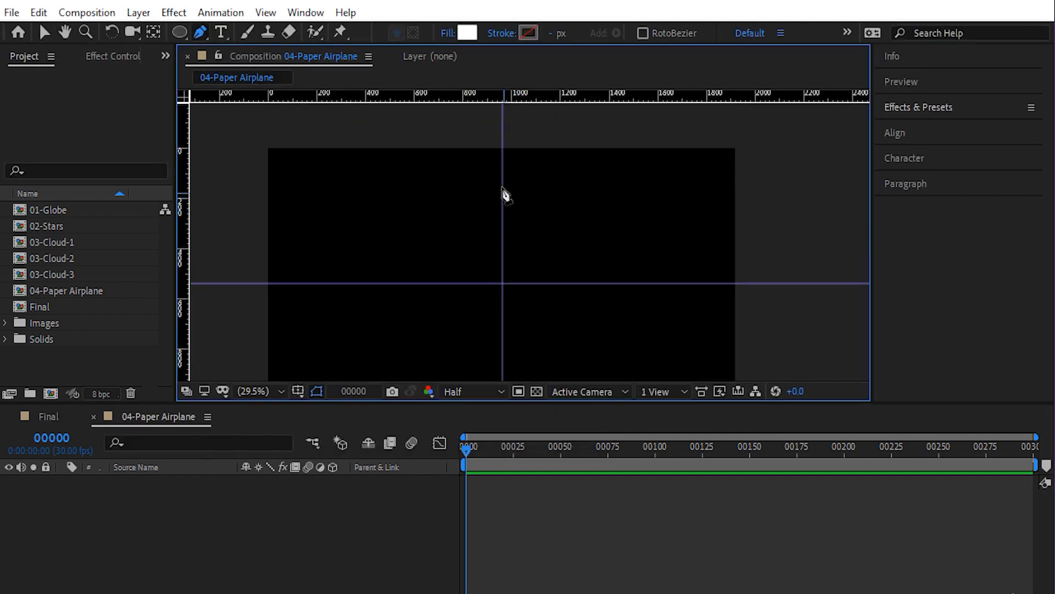
pyautogui.click(503, 169)
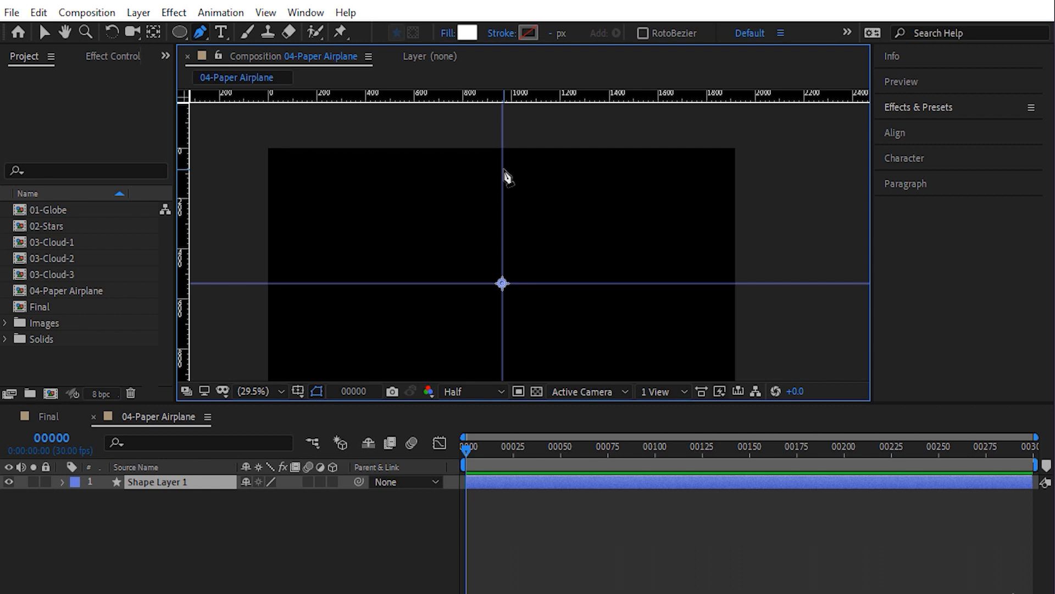
pyautogui.click(572, 284)
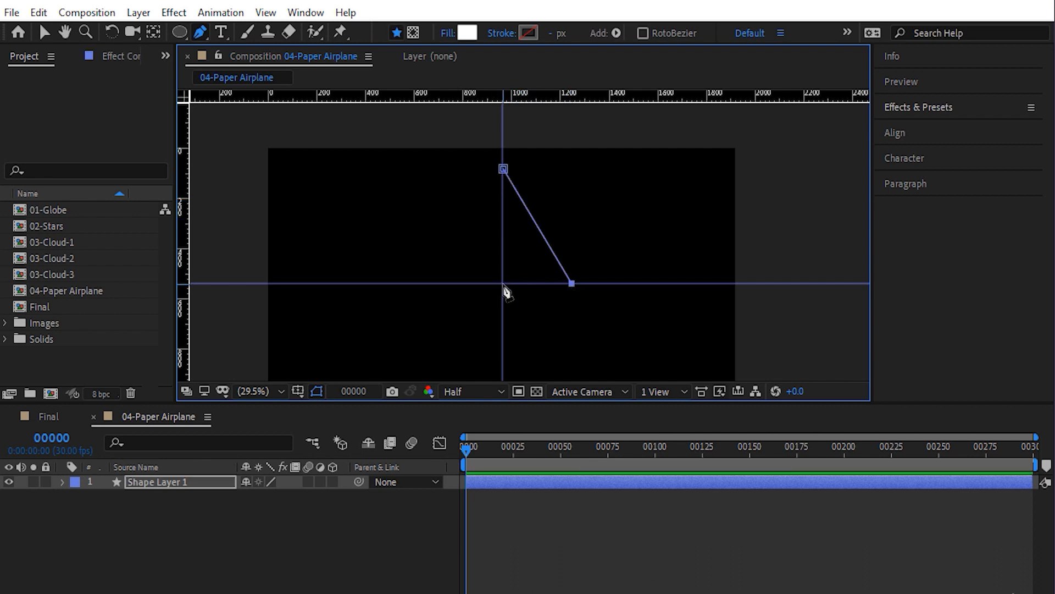
pyautogui.click(503, 283)
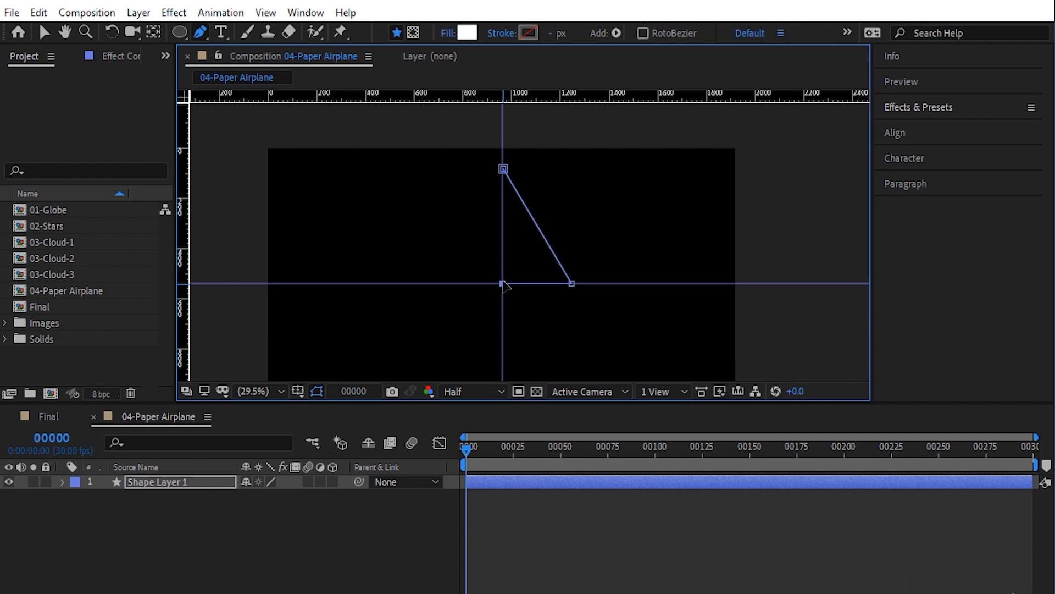
pyautogui.click(503, 169)
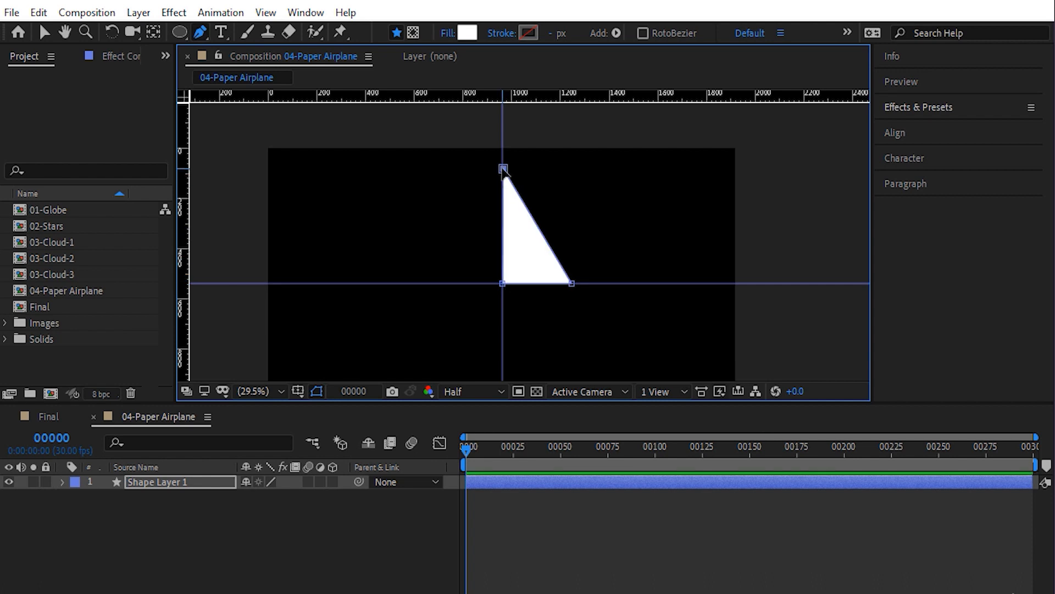
# Step: Rename the triangle's shape layer as Wing-Right
pyautogui.click(187, 481)
pyautogui.press('Return')
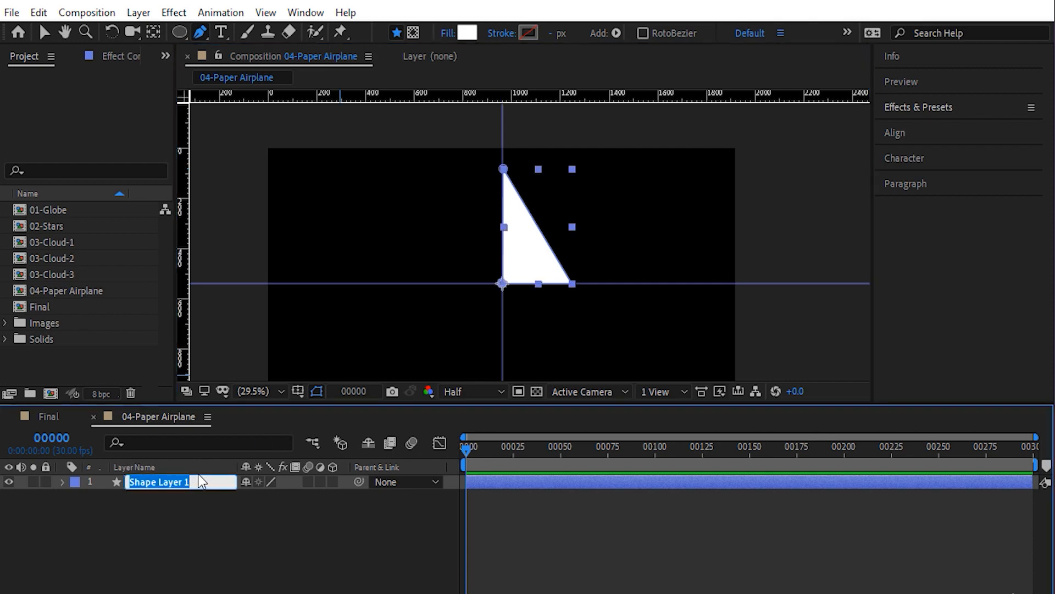
pyautogui.write('Wing-Right')
pyautogui.press('Return')
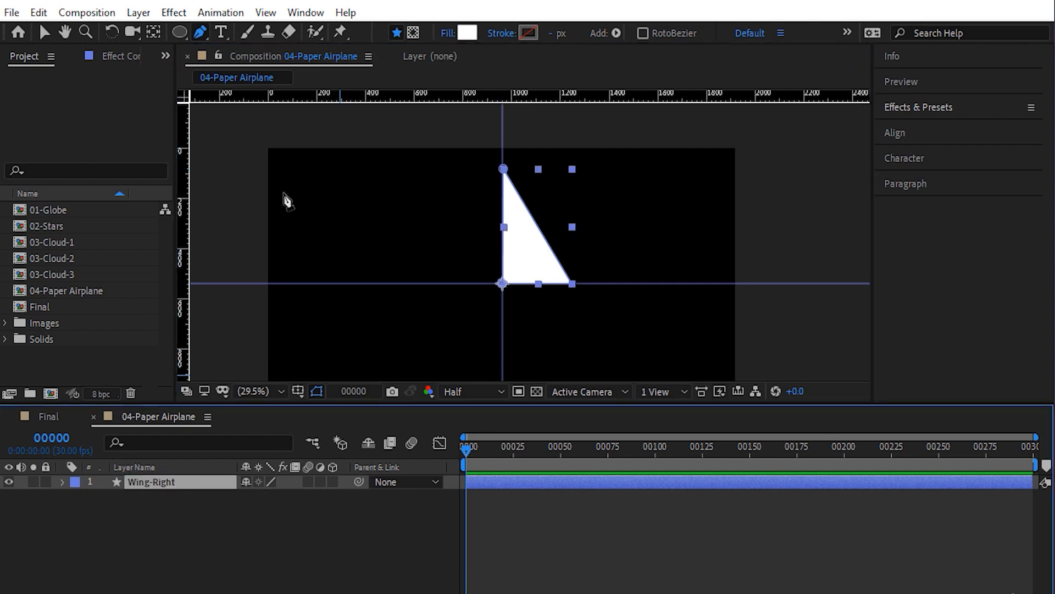
# Step: Move the triangle's top vertex exactly onto the vertical centre guide, using the Convert Vertex tool
pyautogui.moveTo(200, 25); pyautogui.dragTo(278, 88)
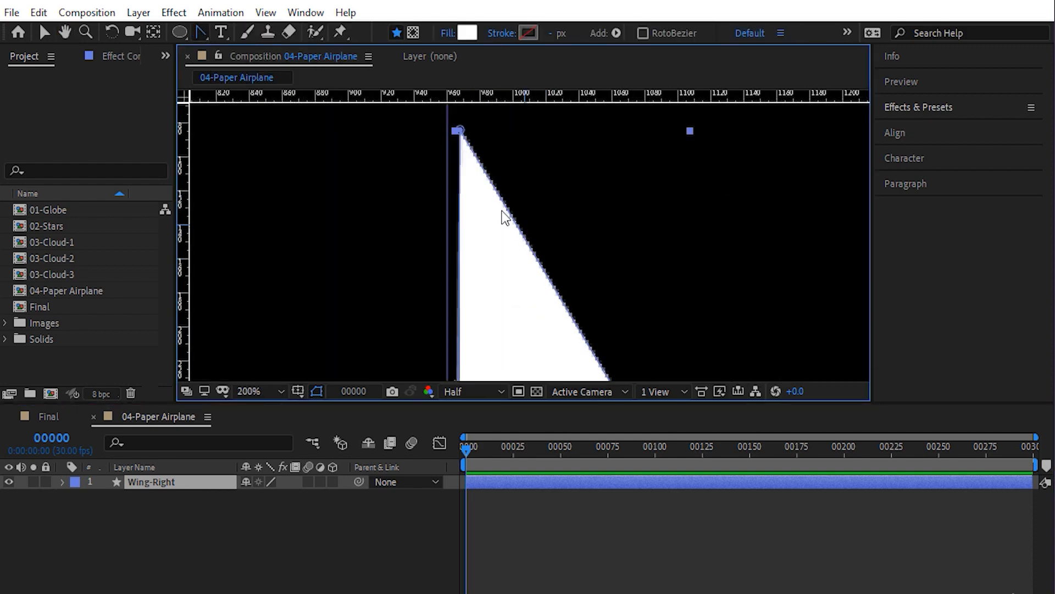
pyautogui.scroll(5, 503, 217)
pyautogui.scroll(2, 525, 246)
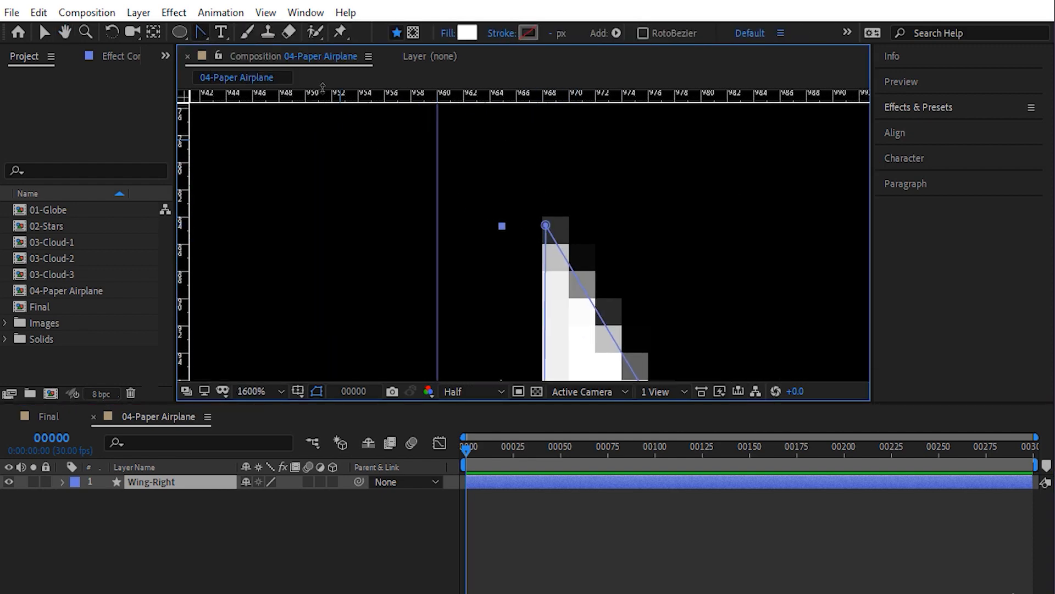
pyautogui.click(270, 16)
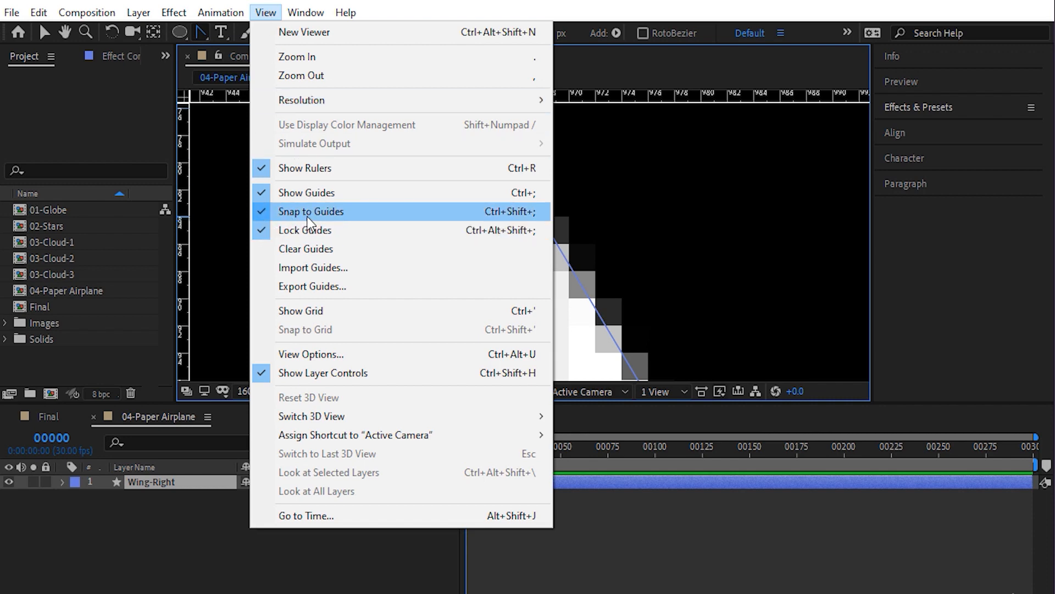
pyautogui.click(581, 220)
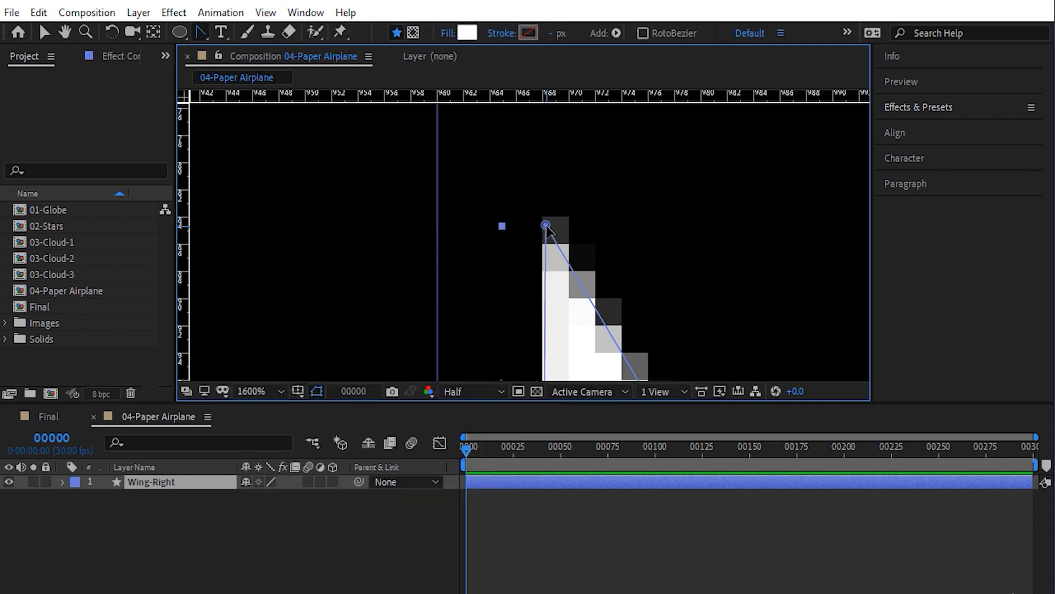
pyautogui.click(546, 226)
pyautogui.moveTo(546, 225); pyautogui.dragTo(437, 227)
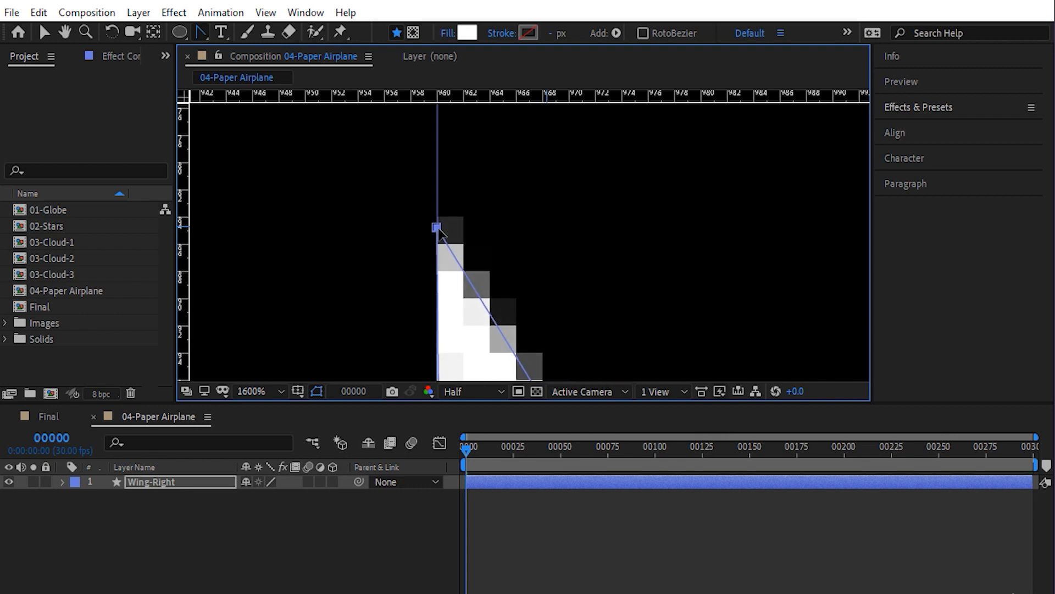
# Step: Align the wing's outer base vertex exactly with the horizontal centre guide
pyautogui.scroll(-10, 492, 245)
pyautogui.scroll(10, 606, 225)
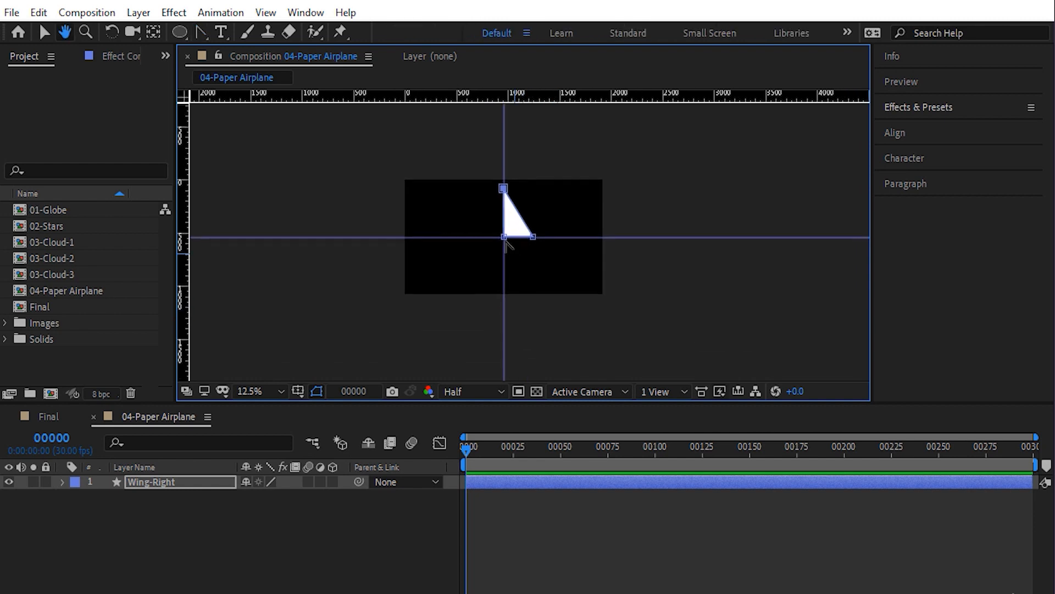
pyautogui.moveTo(650, 160)
pyautogui.mouseDown()
pyautogui.moveTo(645, 257)
pyautogui.moveTo(409, 235)
pyautogui.mouseUp()
pyautogui.scroll(4, 649, 264)
pyautogui.press('g')
pyautogui.moveTo(572, 303); pyautogui.dragTo(573, 282)
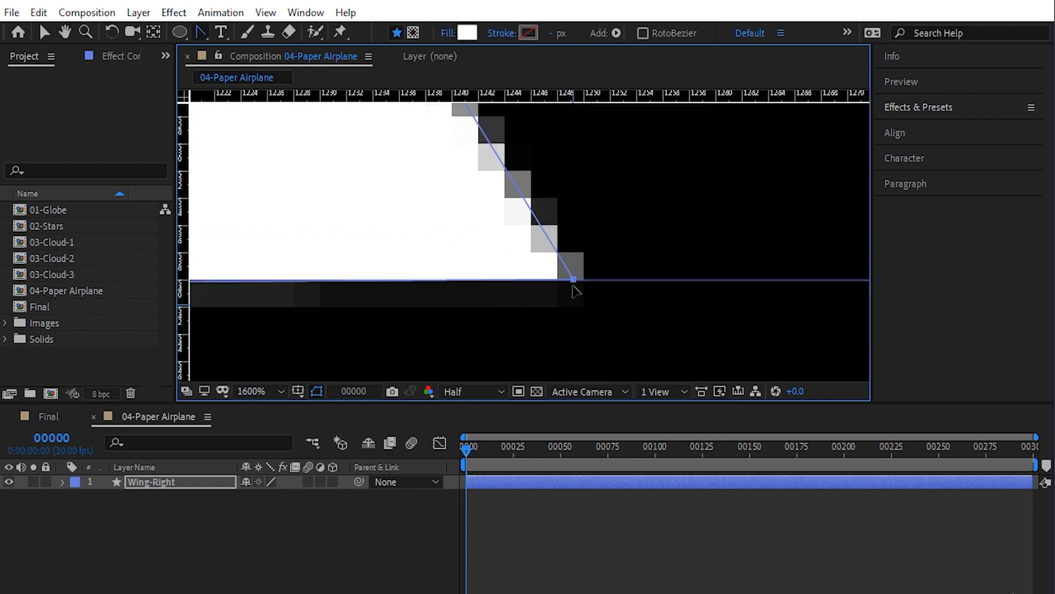
# Step: Move the wing's inner base vertex exactly onto the intersection of the two centre guides
pyautogui.scroll(-3, 554, 292)
pyautogui.moveTo(373, 255); pyautogui.dragTo(801, 282)
pyautogui.scroll(2, 512, 269)
pyautogui.moveTo(492, 226); pyautogui.dragTo(588, 88)
pyautogui.scroll(1, 530, 176)
pyautogui.moveTo(477, 242); pyautogui.dragTo(412, 216)
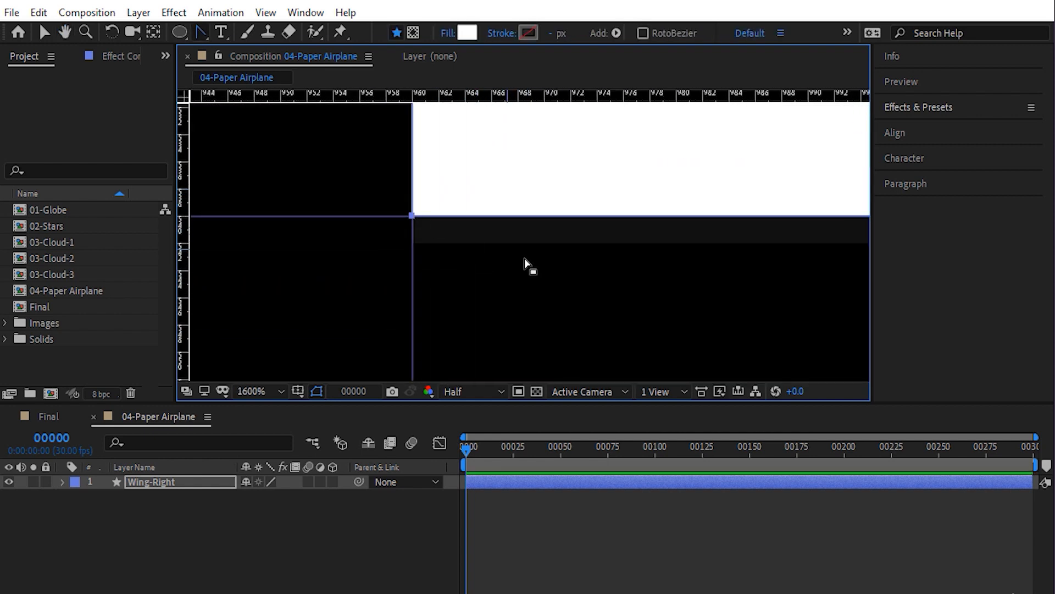
# Step: Give the Wing-Right shape a solid-colour stroke in red, FF0000
pyautogui.hotkey('shift', '/')
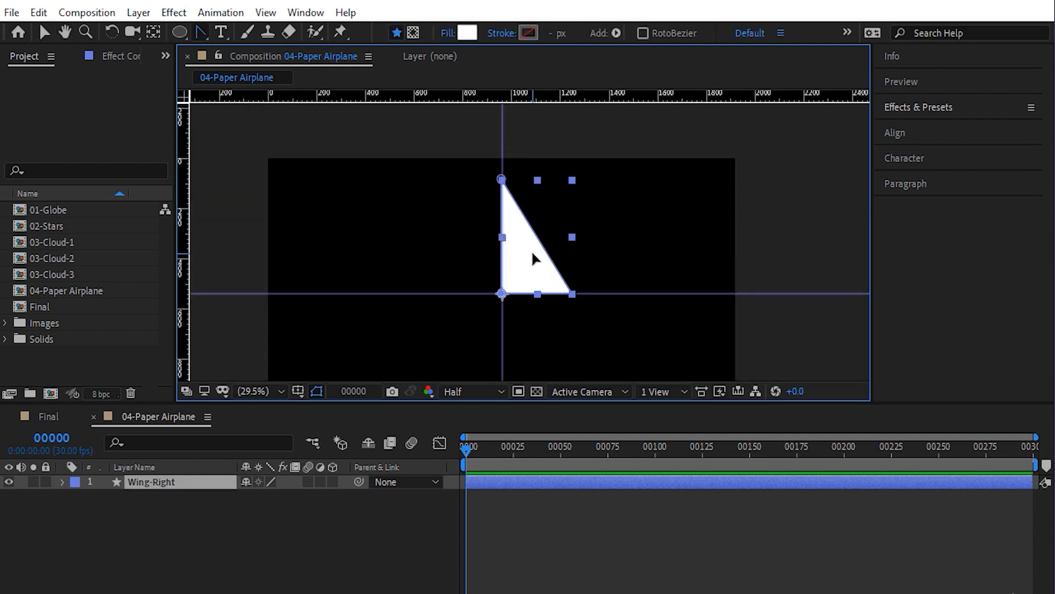
pyautogui.click(502, 34)
pyautogui.click(461, 259)
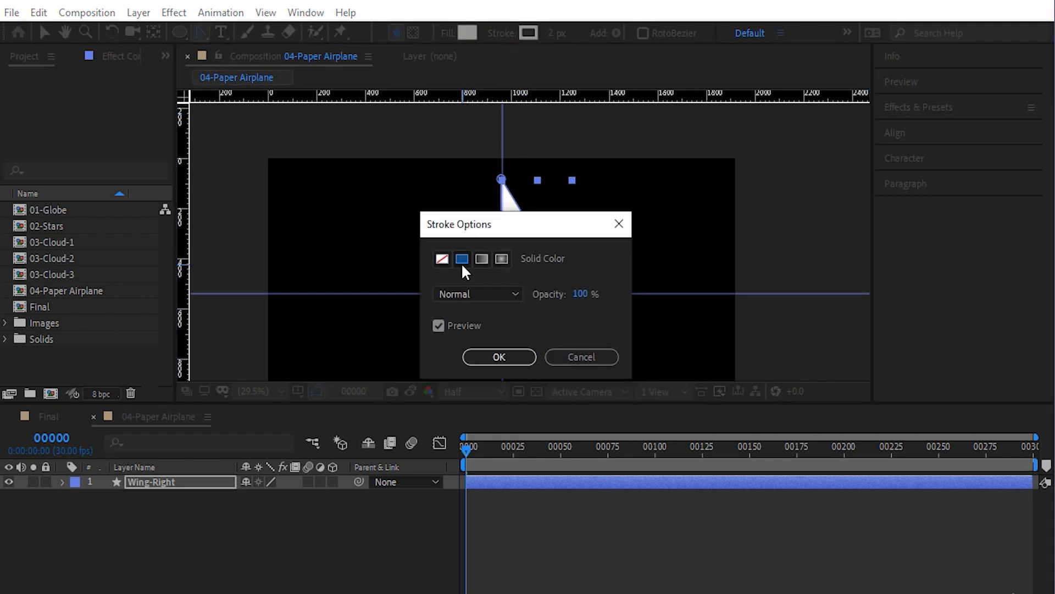
pyautogui.click(484, 358)
pyautogui.click(527, 33)
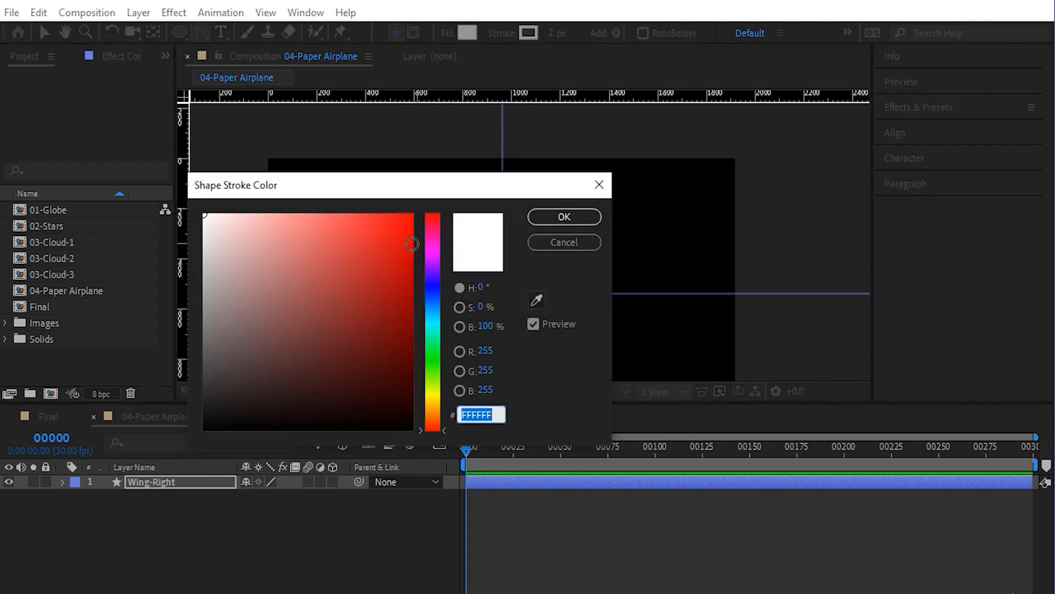
pyautogui.write('FF0000')
pyautogui.click(555, 220)
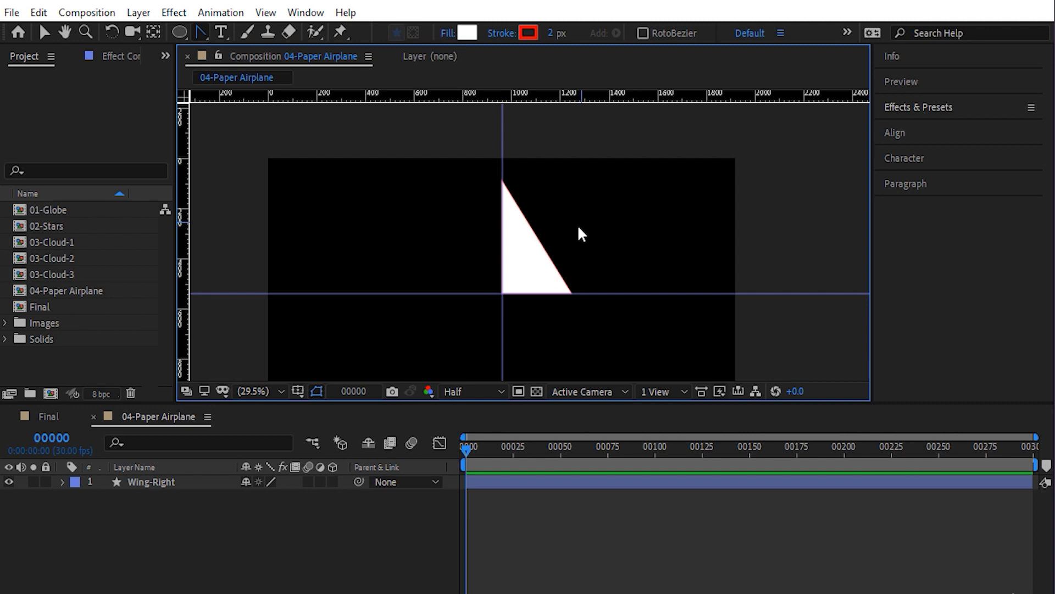
# Step: Show the composition's transparency grid and set the preview resolution to Full
pyautogui.click(536, 391)
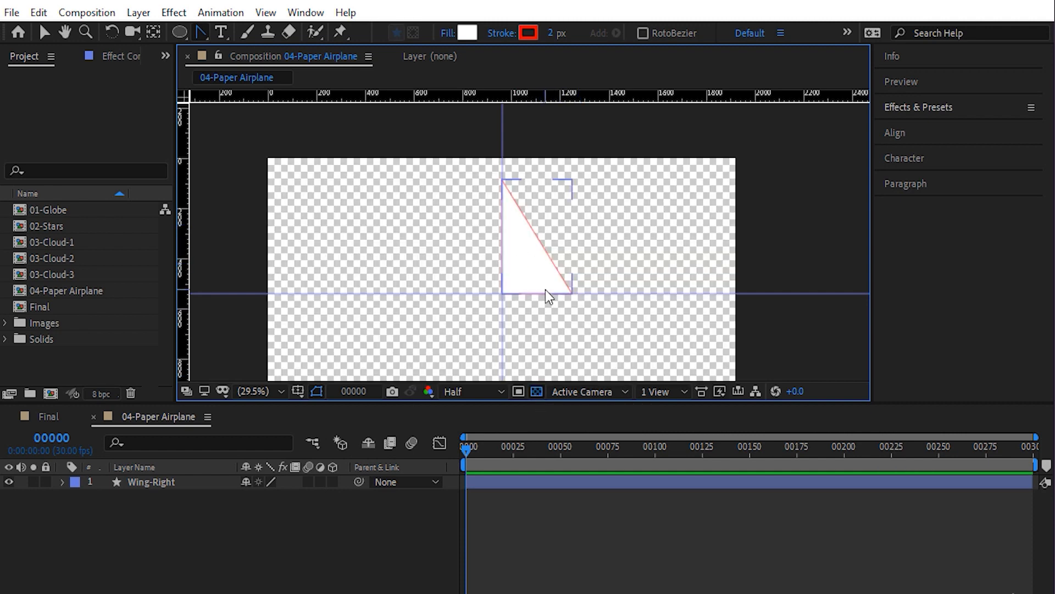
pyautogui.scroll(4, 485, 249)
pyautogui.click(459, 390)
pyautogui.click(462, 431)
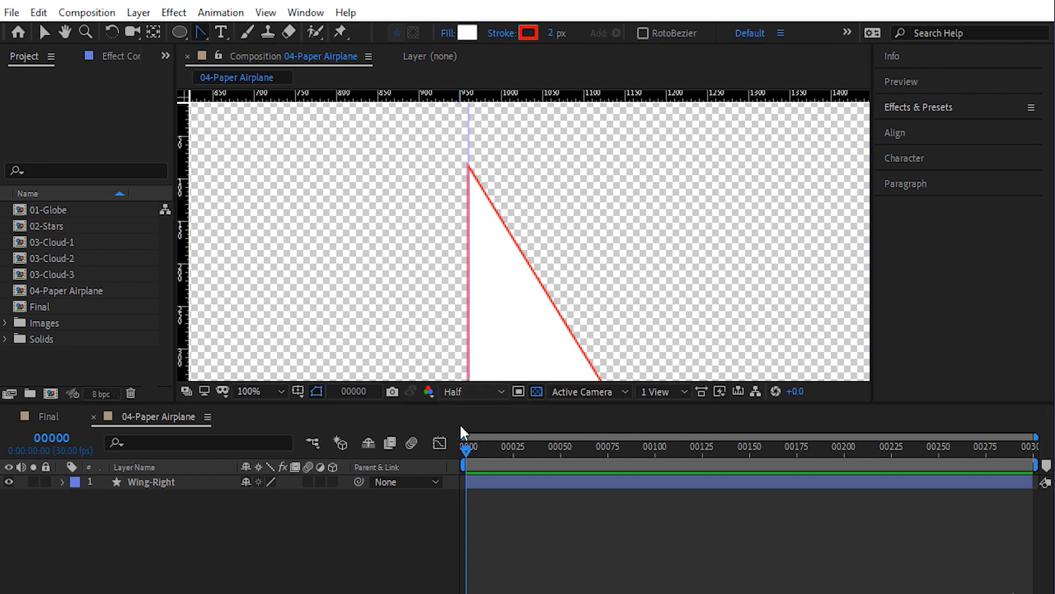
pyautogui.moveTo(575, 235); pyautogui.dragTo(578, 195)
pyautogui.press('space')
pyautogui.moveTo(416, 243); pyautogui.dragTo(418, 219)
# Step: Make Wing-Right a 3D layer and hide the Parent & Link column in the timeline
pyautogui.click(332, 482)
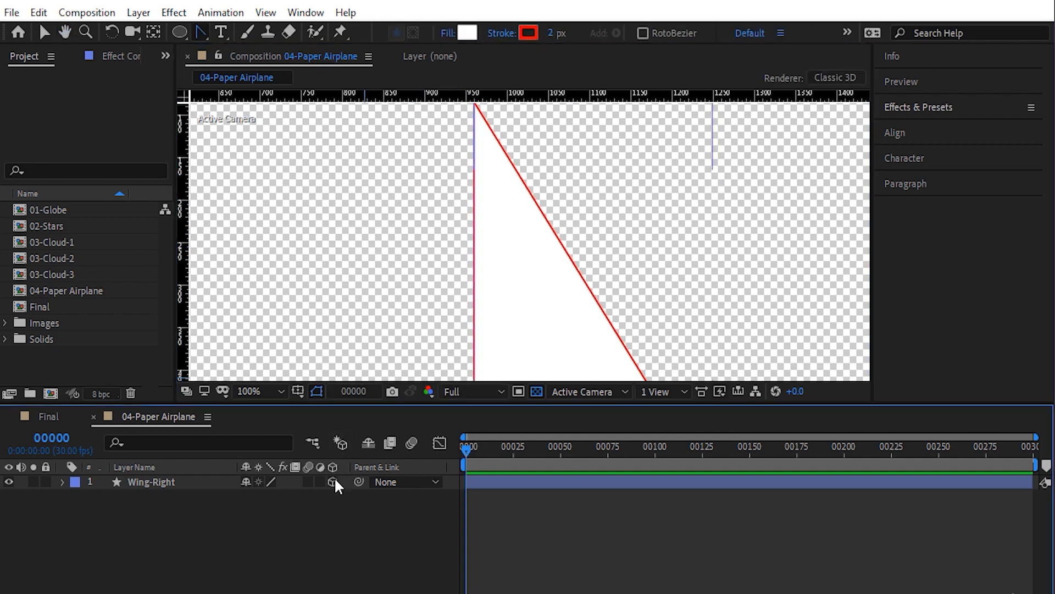
pyautogui.rightClick(386, 466)
pyautogui.click(422, 476)
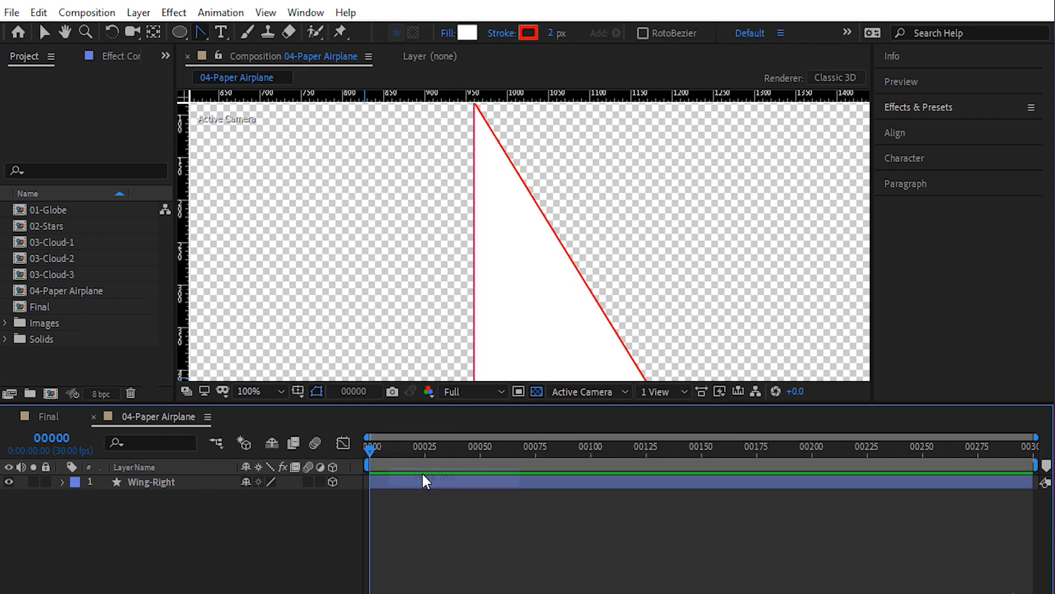
# Step: Move Wing-Right's anchor point from the guide intersection to the wing's top vertex with the Pan Behind tool
pyautogui.press('space')
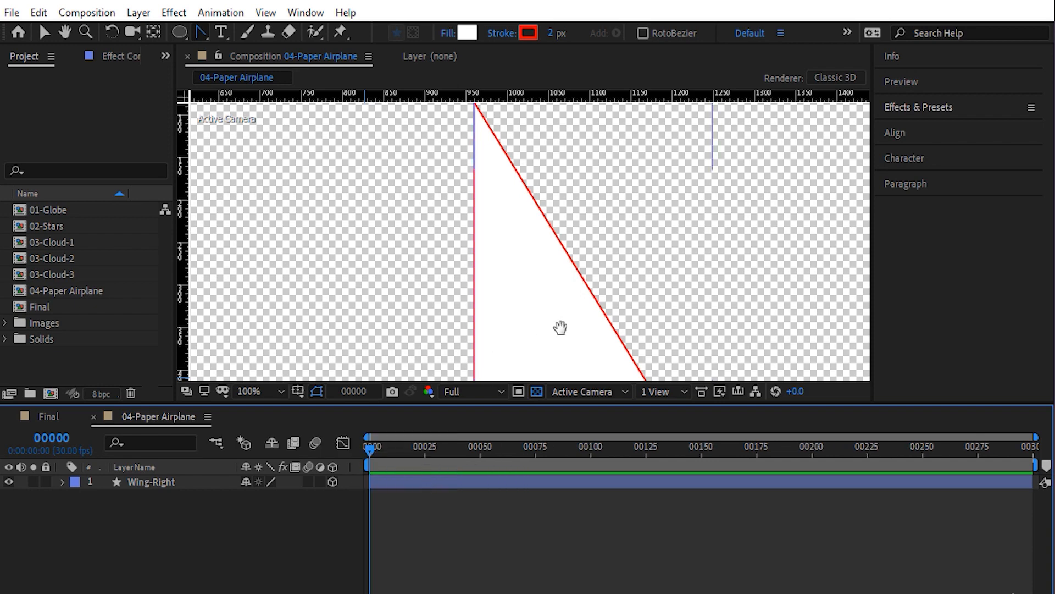
pyautogui.moveTo(560, 327); pyautogui.dragTo(612, 269)
pyautogui.click(561, 235)
pyautogui.press('space')
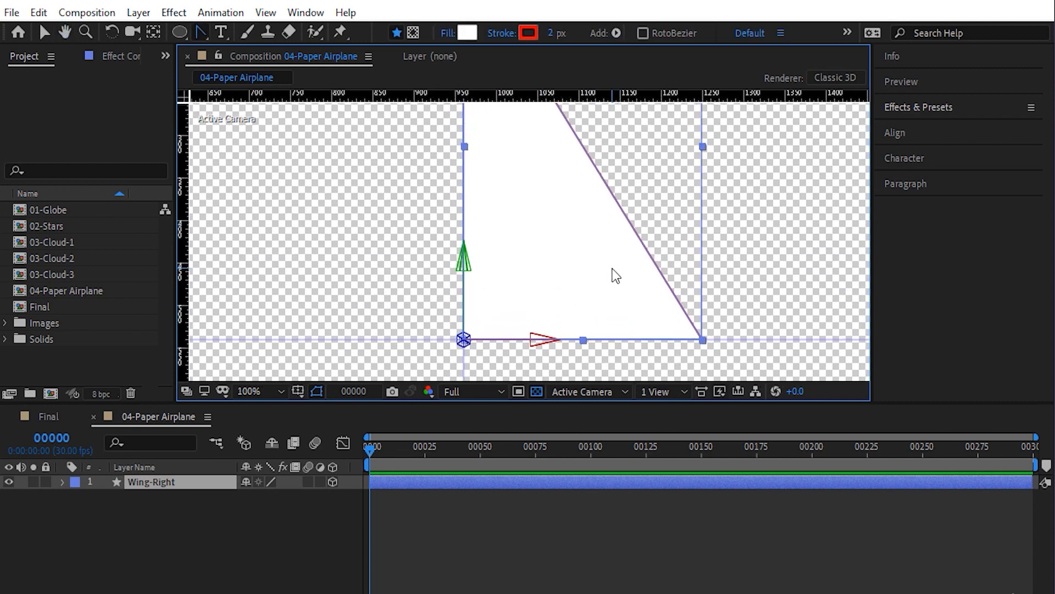
pyautogui.scroll(-1, 611, 267)
pyautogui.moveTo(237, 402); pyautogui.dragTo(232, 489)
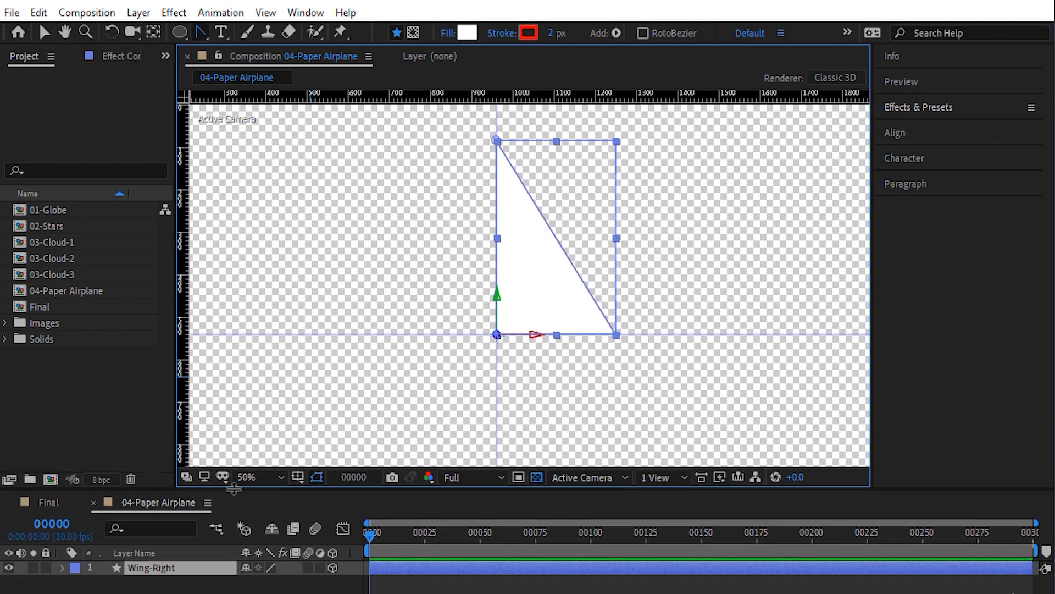
pyautogui.press('v')
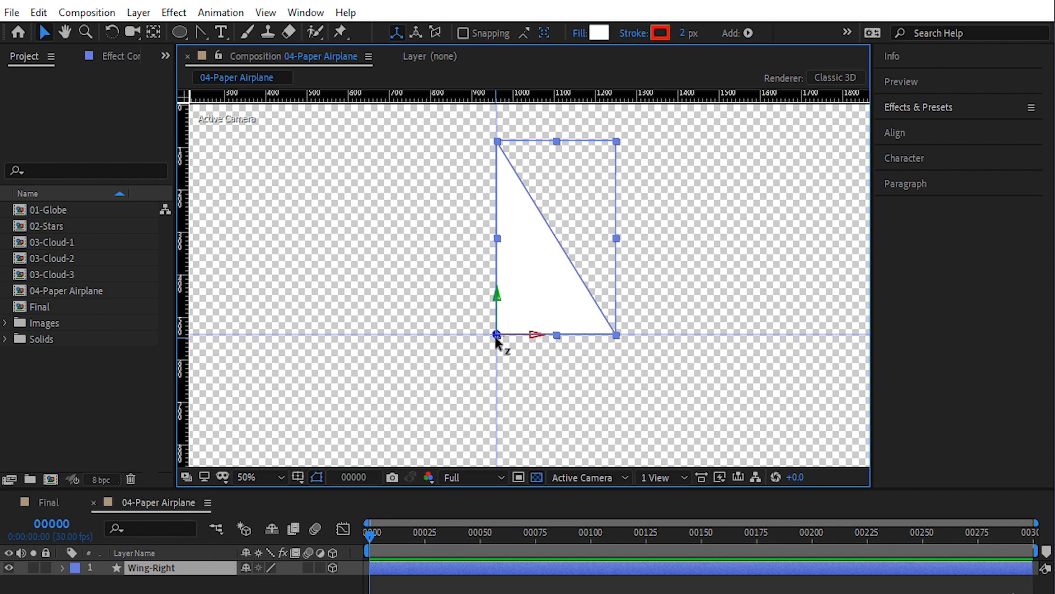
pyautogui.click(154, 31)
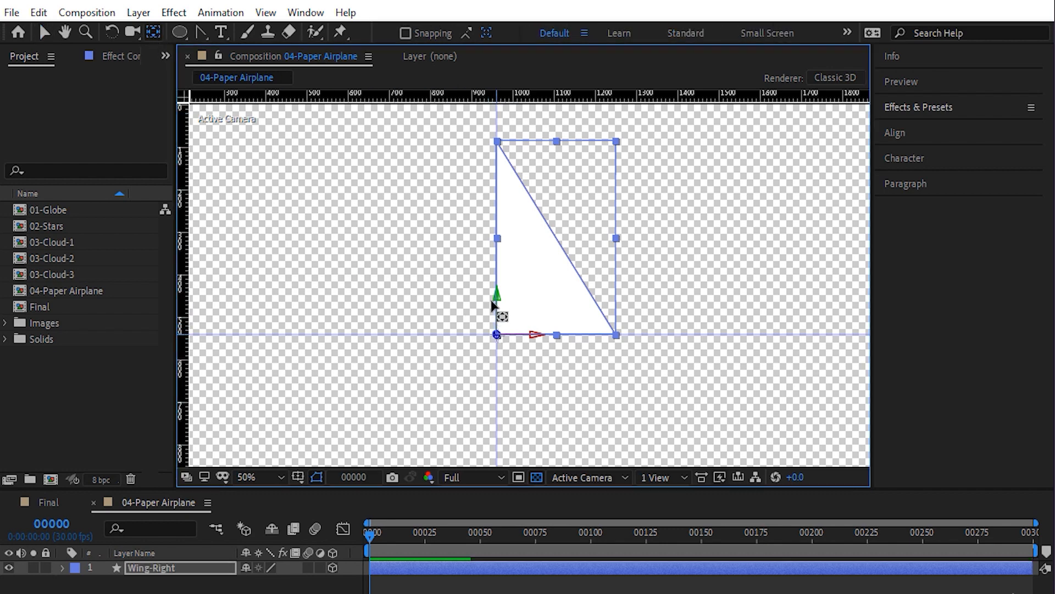
pyautogui.moveTo(493, 305); pyautogui.dragTo(496, 123)
pyautogui.press('.')
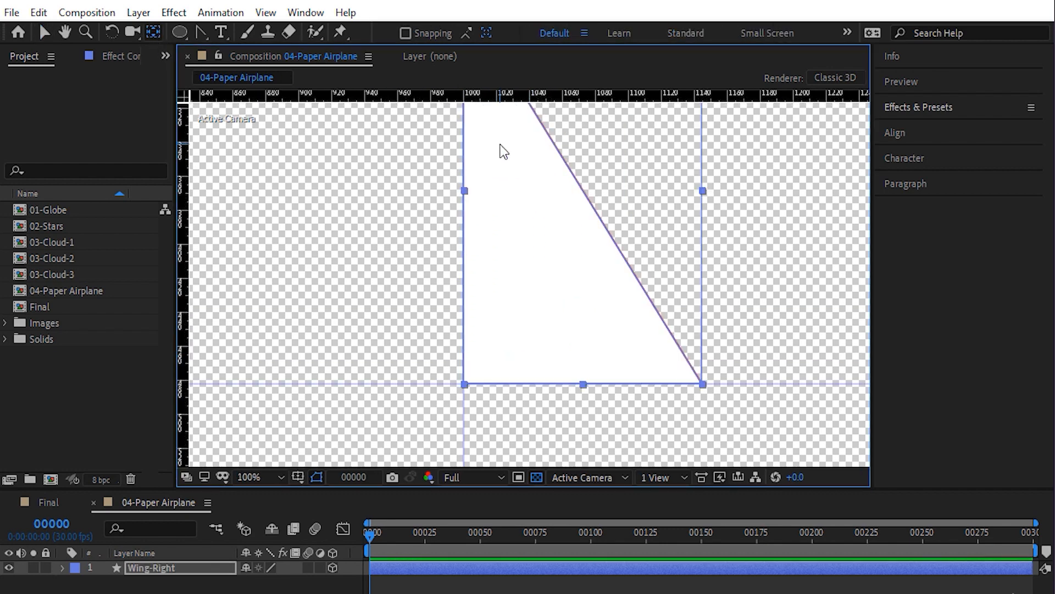
pyautogui.scroll(1, 501, 147)
pyautogui.moveTo(520, 201); pyautogui.dragTo(603, 410)
pyautogui.moveTo(548, 165); pyautogui.dragTo(588, 392)
pyautogui.moveTo(551, 207); pyautogui.dragTo(557, 317)
pyautogui.scroll(2, 548, 231)
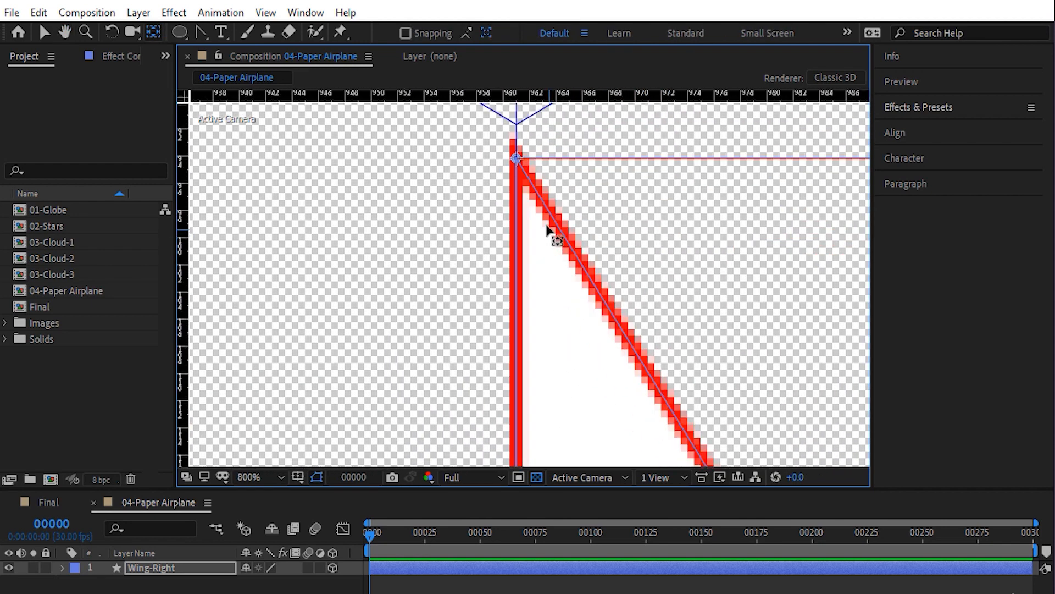
pyautogui.scroll(1, 548, 228)
pyautogui.moveTo(570, 177); pyautogui.dragTo(559, 323)
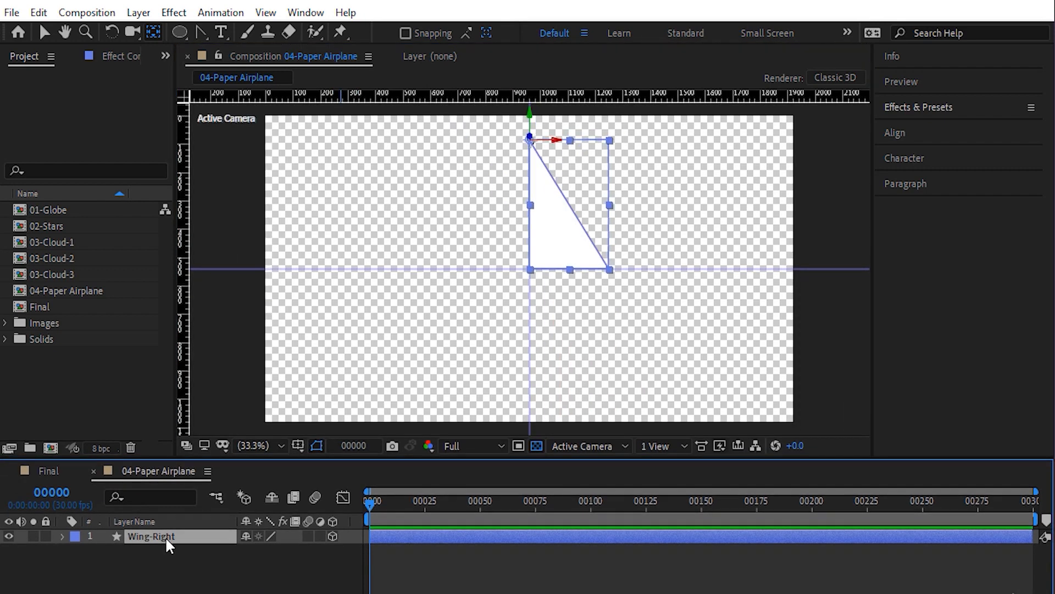
# Step: Duplicate the Wing-Right layer and rename the copy as Wing-Left
pyautogui.hotkey('ctrl', 'd')
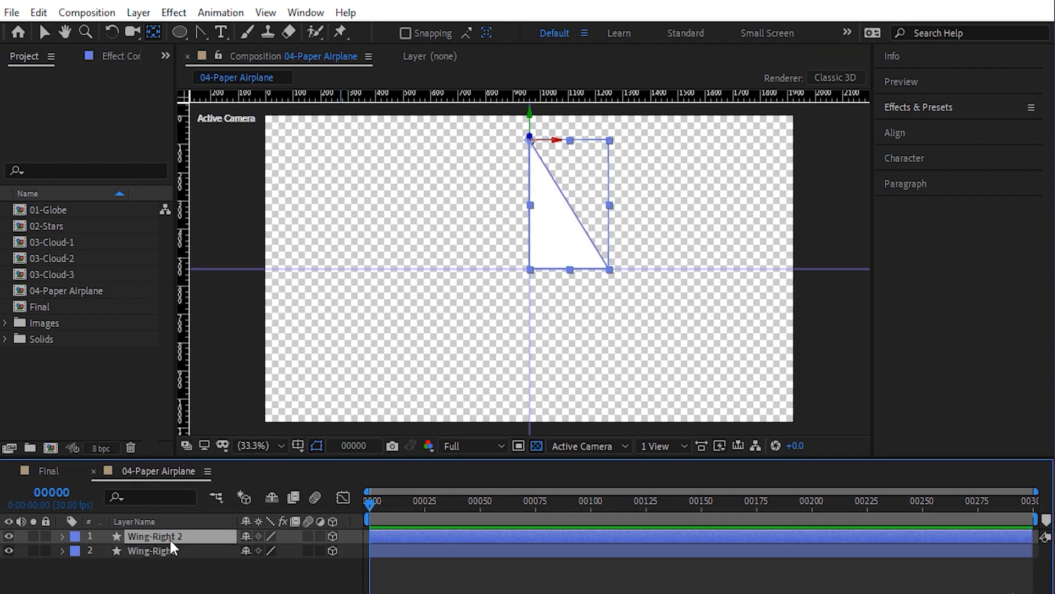
pyautogui.press('Return')
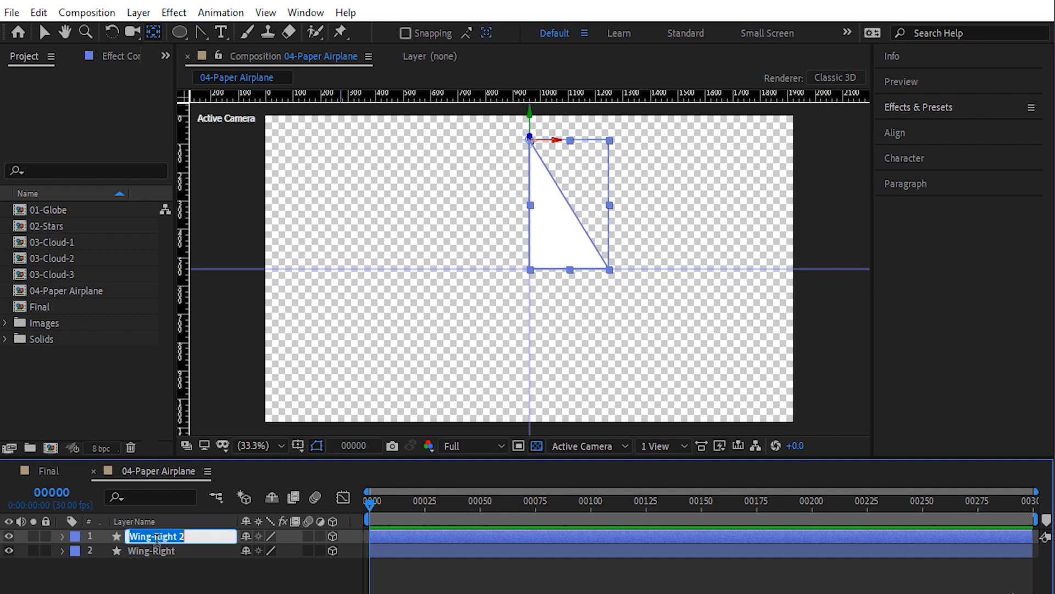
pyautogui.moveTo(154, 539); pyautogui.dragTo(259, 543)
pyautogui.write('Left')
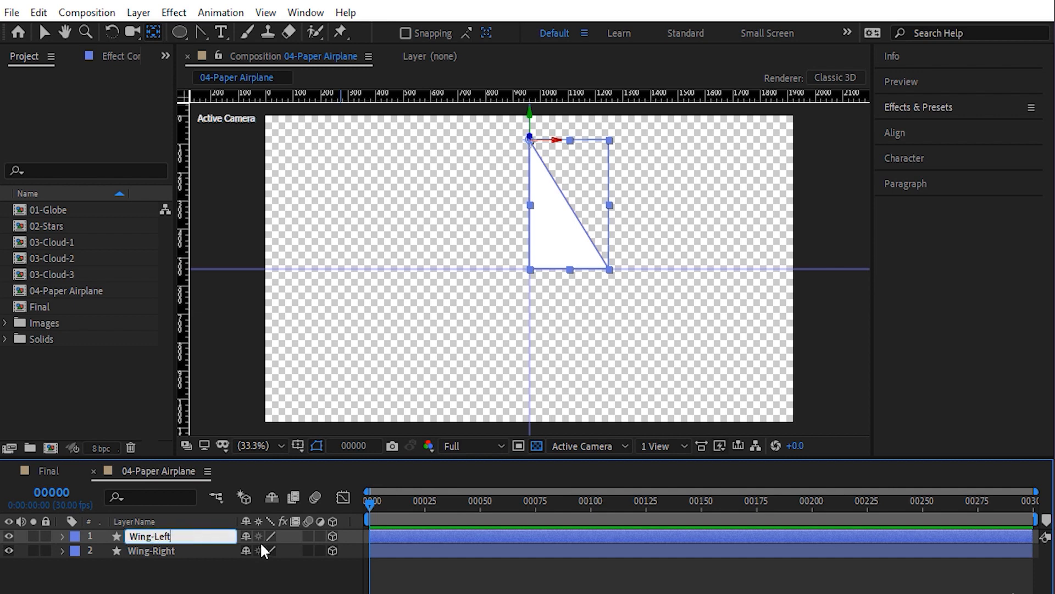
pyautogui.press('Return')
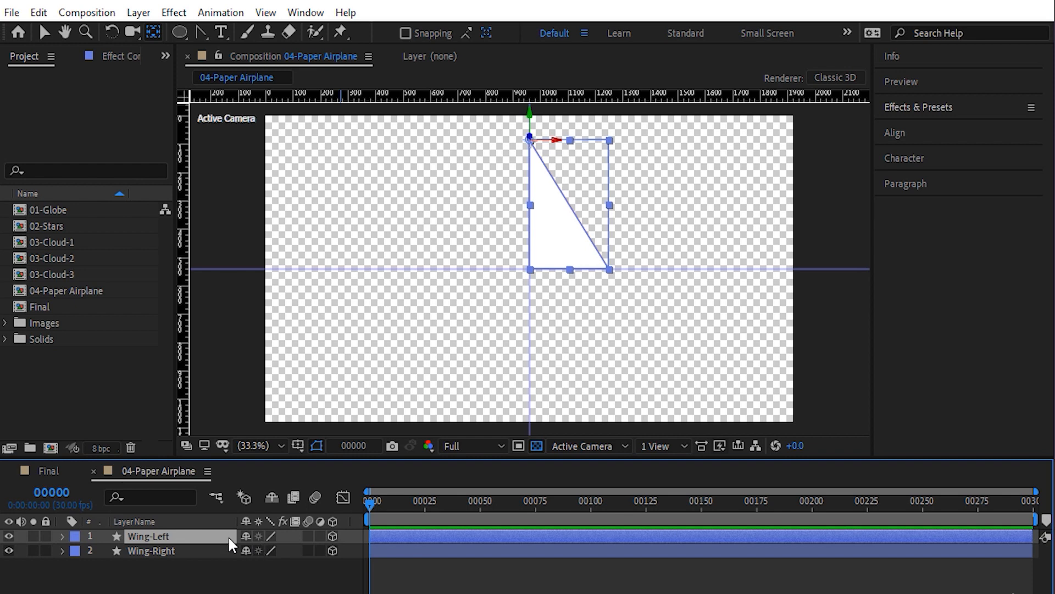
# Step: Mirror Wing-Left across the vertical centre guide by setting only its horizontal scale to -100%
pyautogui.press('s')
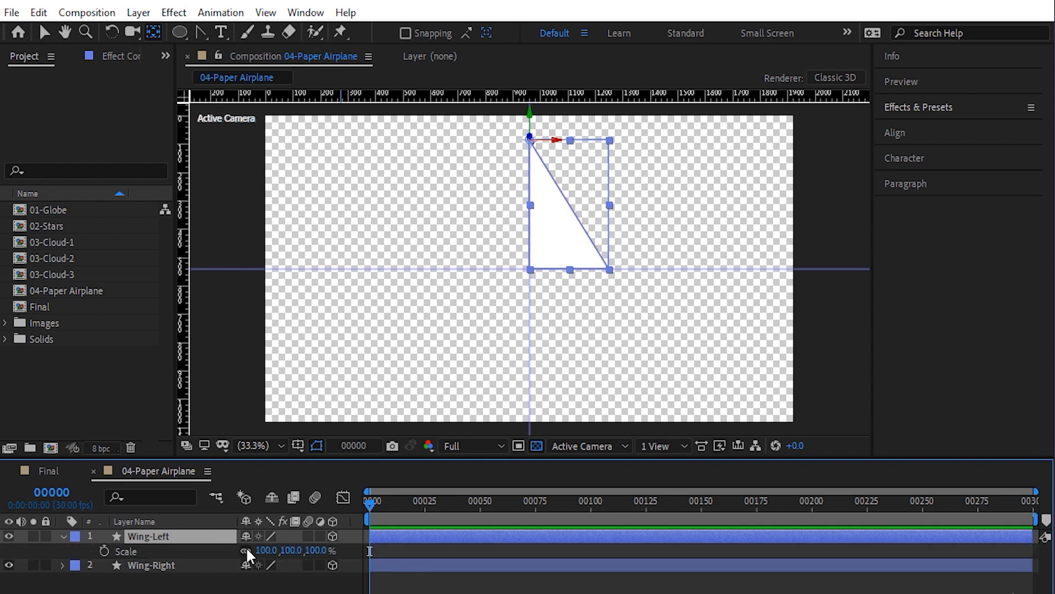
pyautogui.click(266, 549)
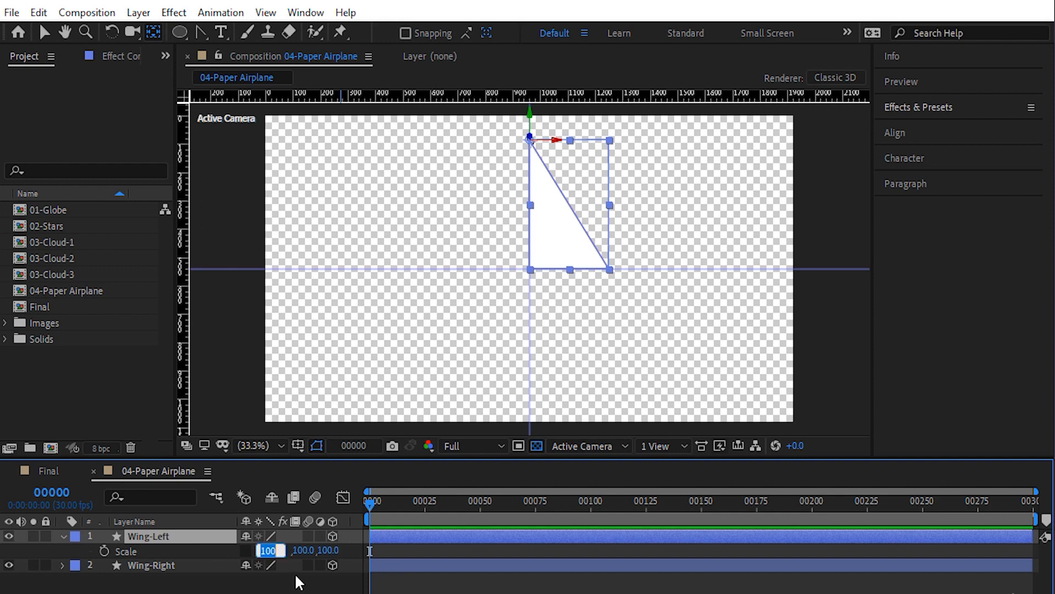
pyautogui.write('-100')
pyautogui.press('Return')
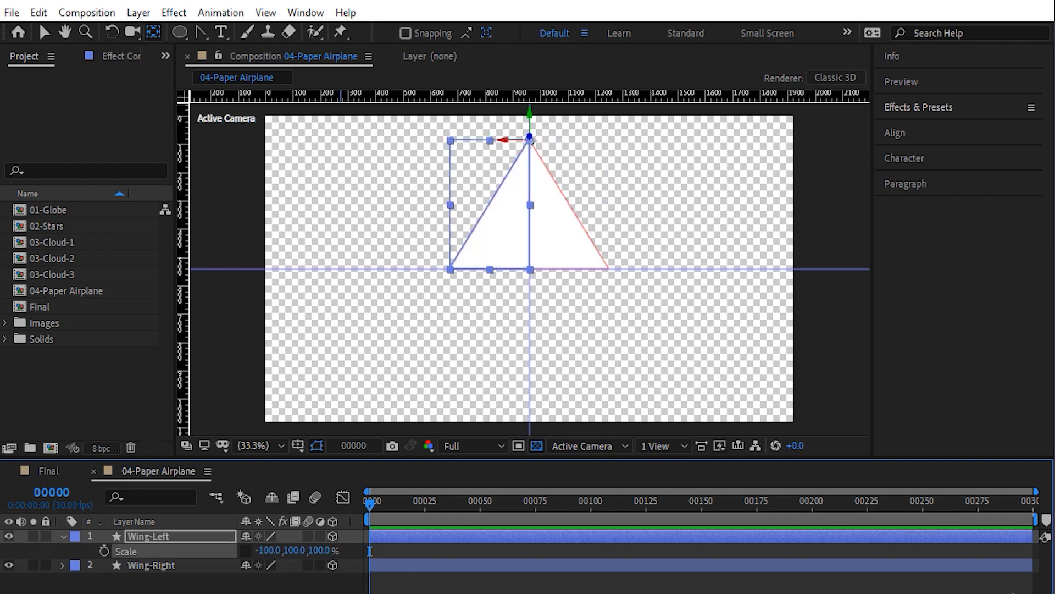
pyautogui.click(542, 325)
pyautogui.moveTo(557, 298); pyautogui.dragTo(544, 351)
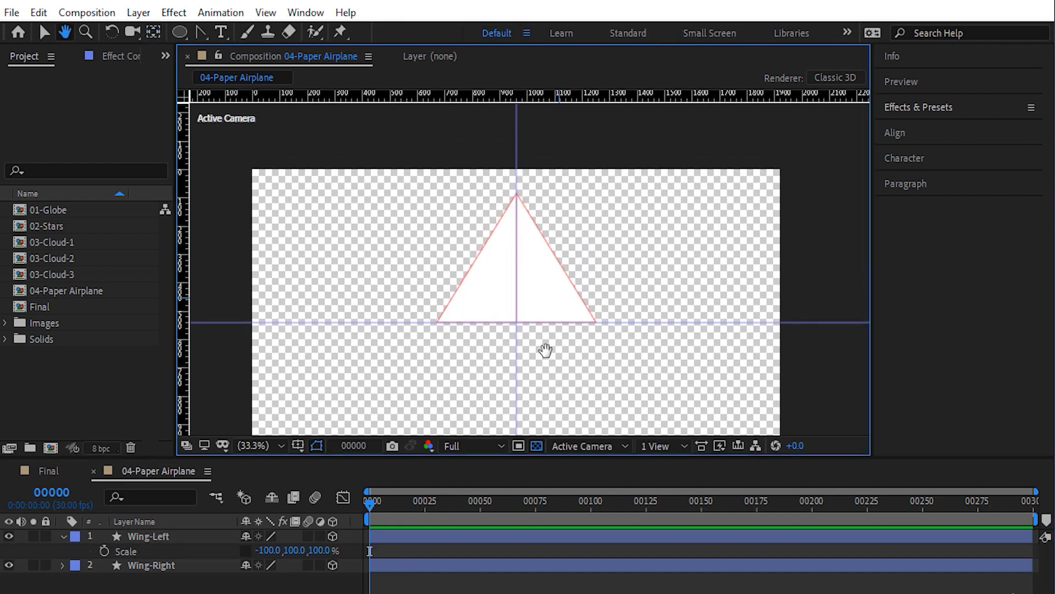
# Step: Reveal the rotation properties of both wing layers and set Wing-Left's Z orientation to 5°
pyautogui.click(141, 536)
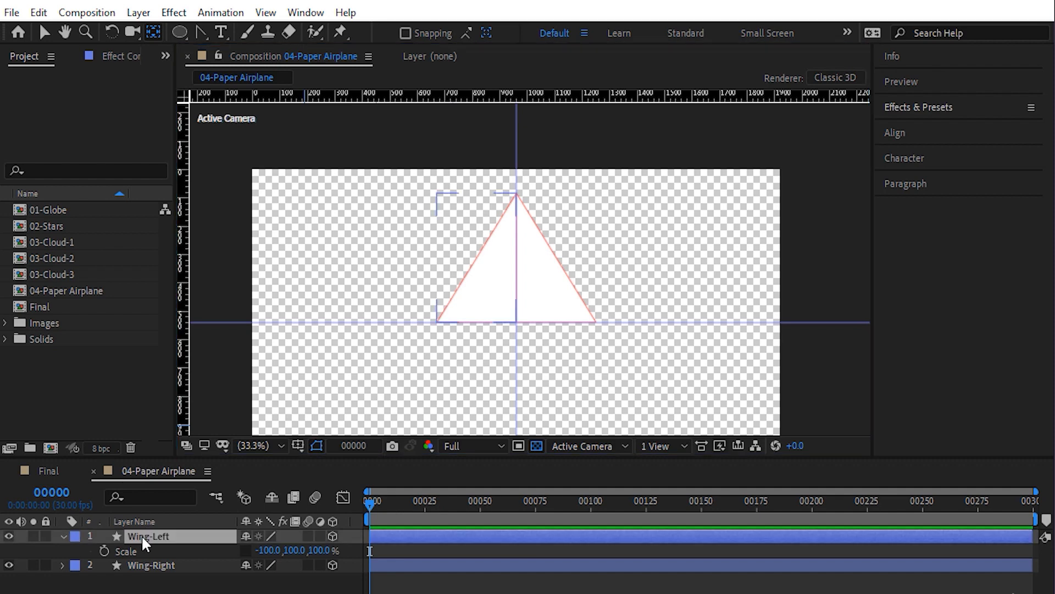
pyautogui.keyDown('shift'); pyautogui.click(150, 564); pyautogui.keyUp('shift')
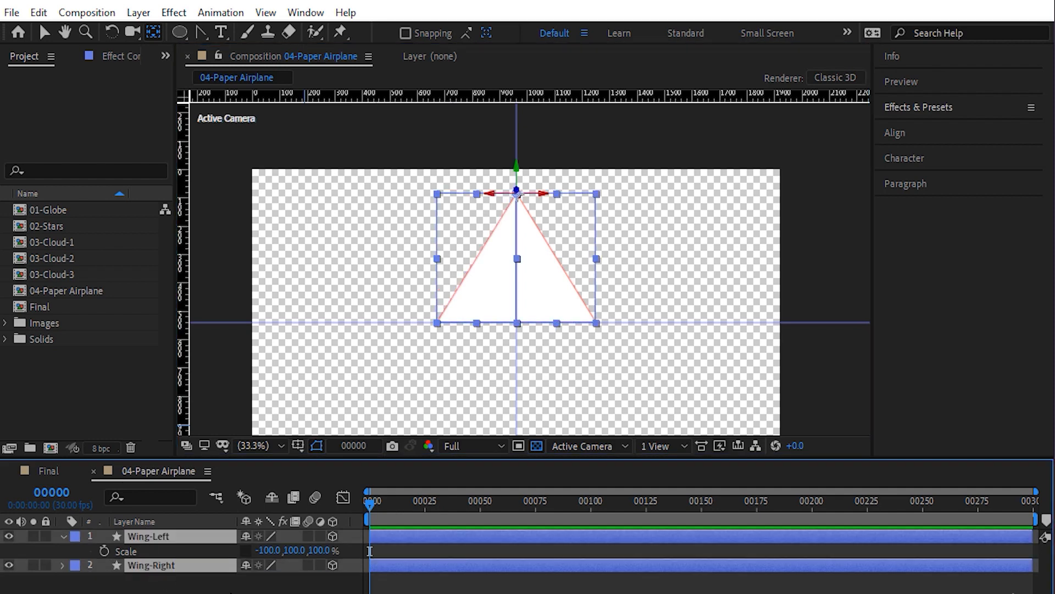
pyautogui.press('r')
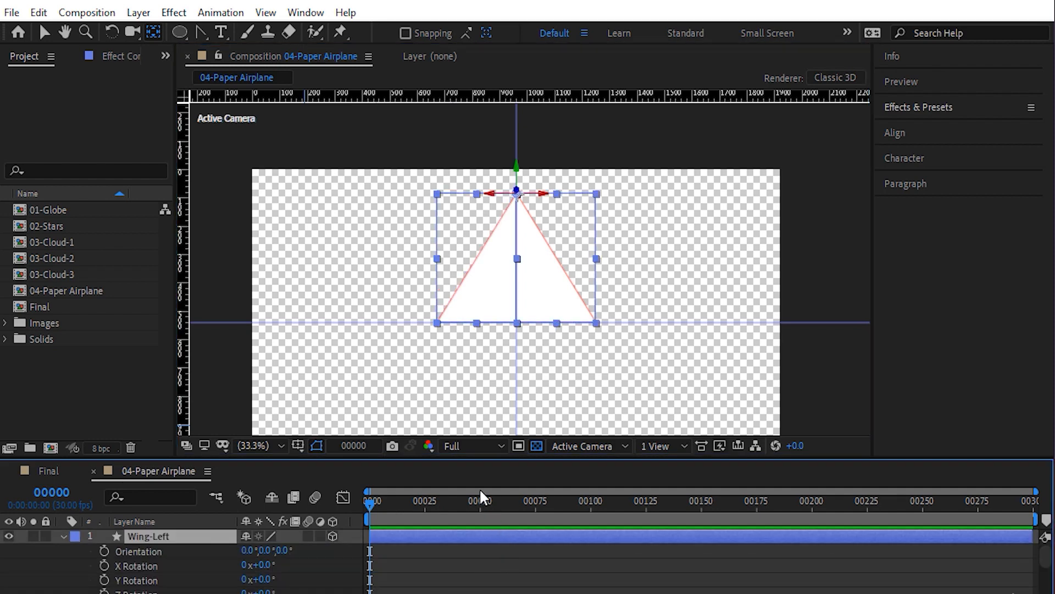
pyautogui.moveTo(472, 464); pyautogui.dragTo(471, 398)
pyautogui.click(823, 535)
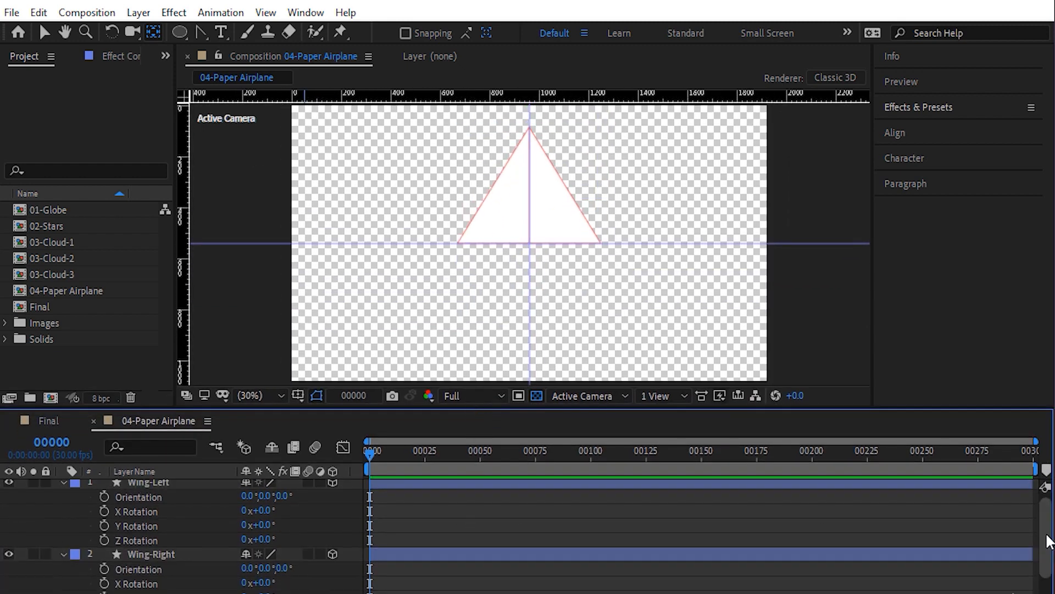
pyautogui.moveTo(284, 506); pyautogui.dragTo(290, 502)
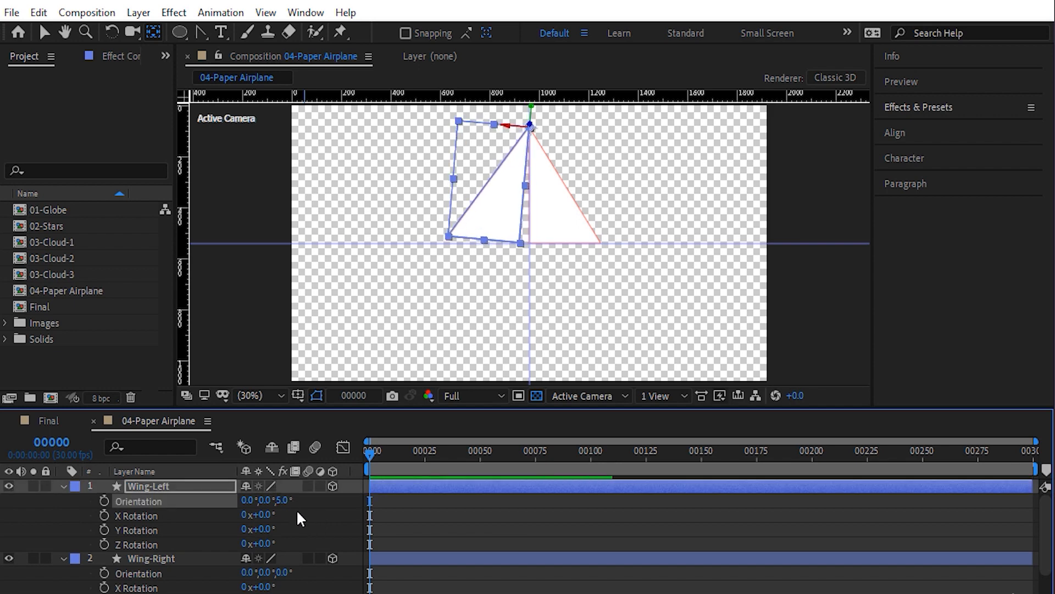
pyautogui.click(286, 500)
pyautogui.click(330, 513)
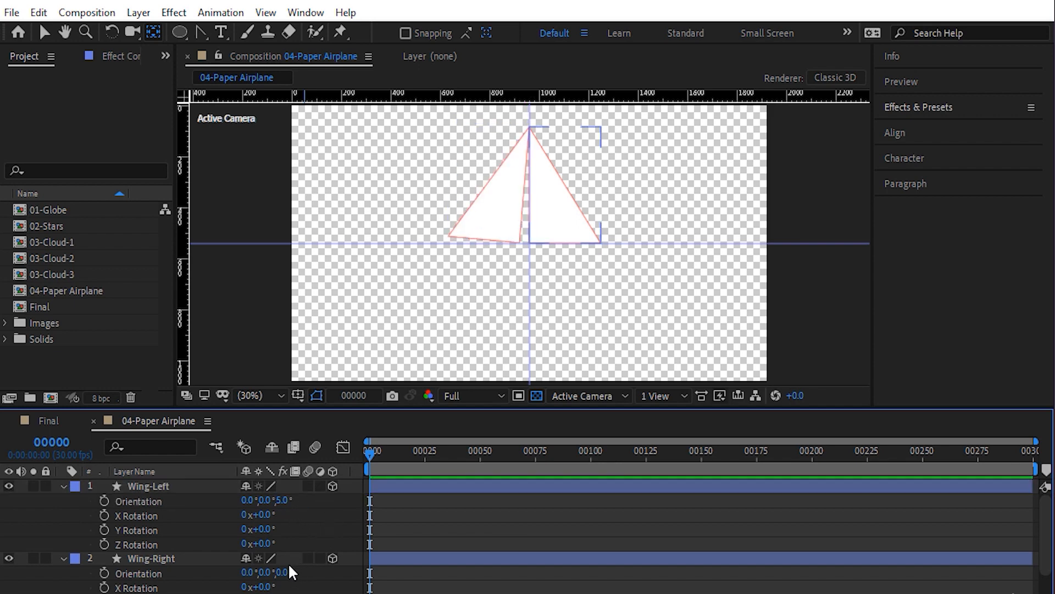
# Step: Set Wing-Right's Z orientation to 355° and deselect the layer
pyautogui.moveTo(282, 572); pyautogui.dragTo(291, 576)
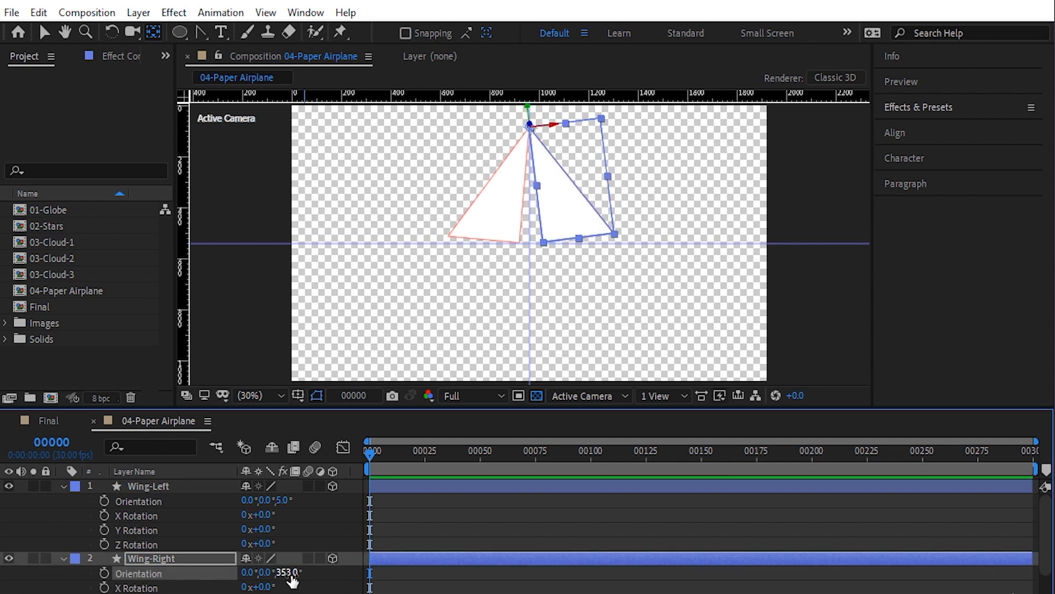
pyautogui.click(289, 572)
pyautogui.write('355')
pyautogui.press('Return')
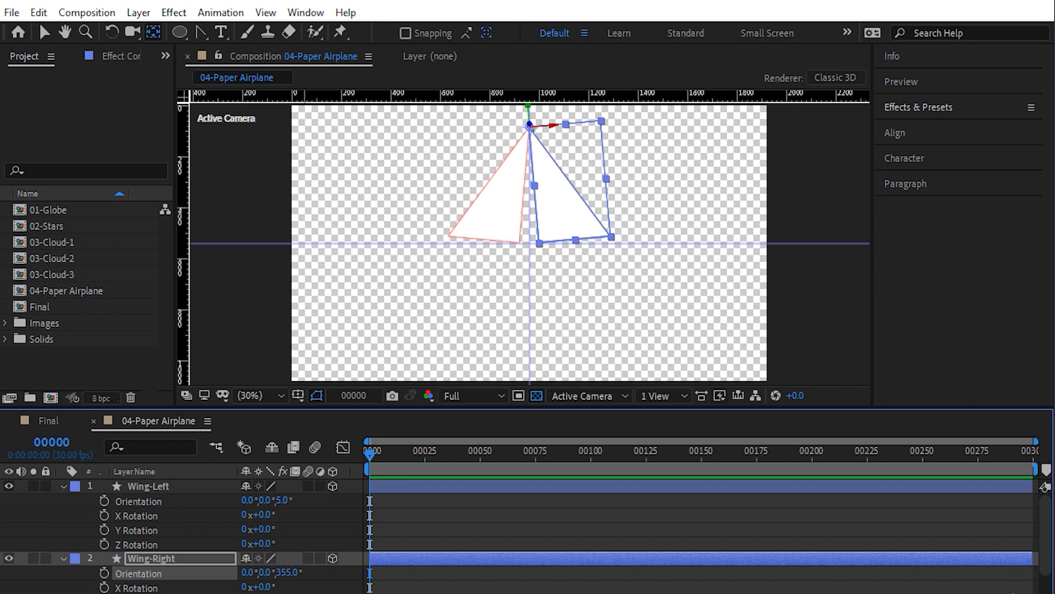
pyautogui.click(406, 521)
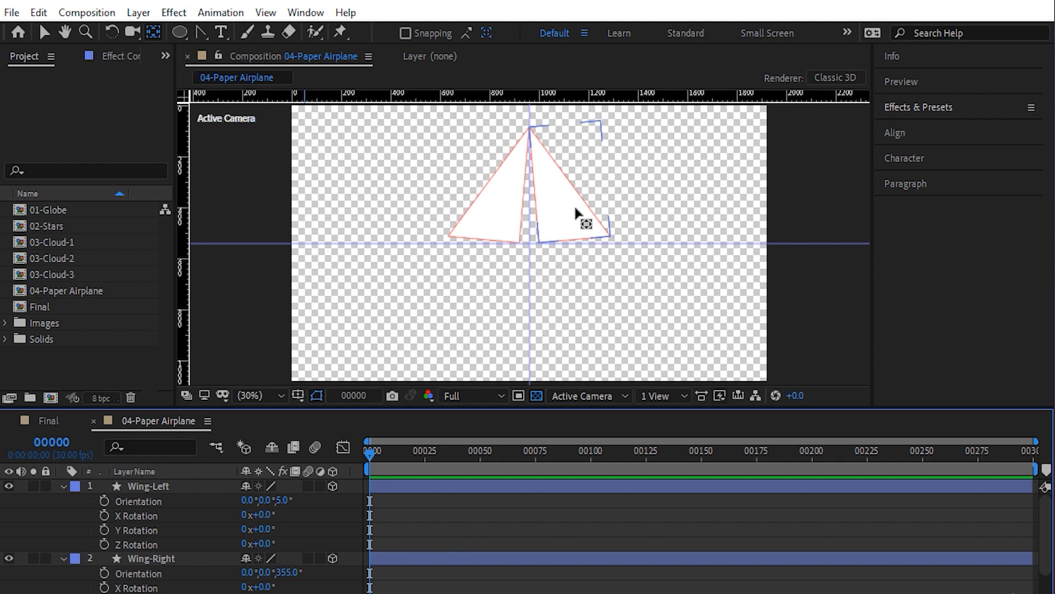
# Step: Collapse the properties of both wing layers and duplicate the Wing-Right layer
pyautogui.click(64, 486)
pyautogui.click(62, 500)
pyautogui.click(138, 501)
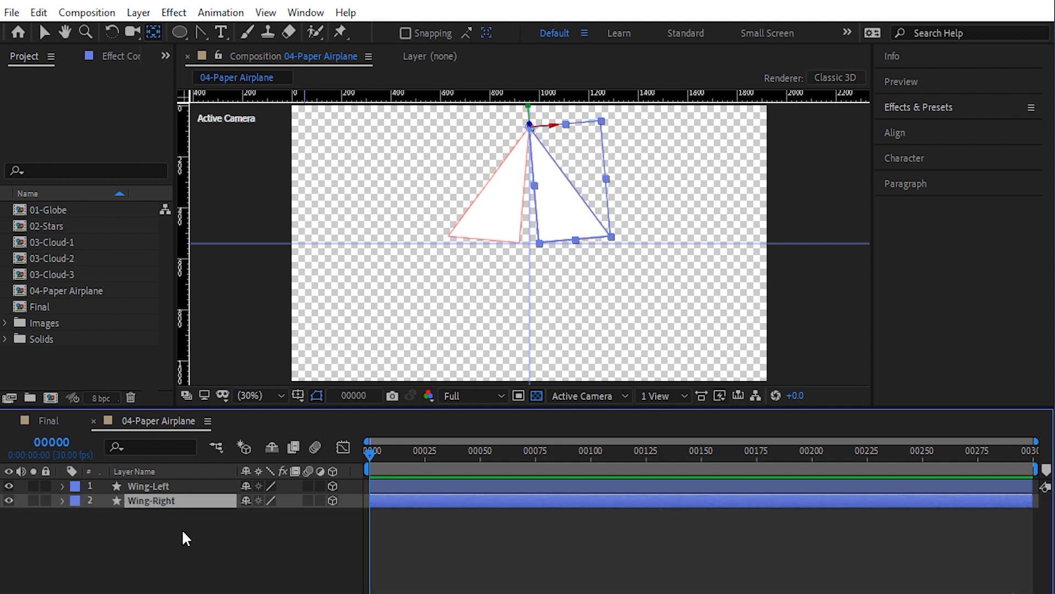
pyautogui.hotkey('ctrl', 'd')
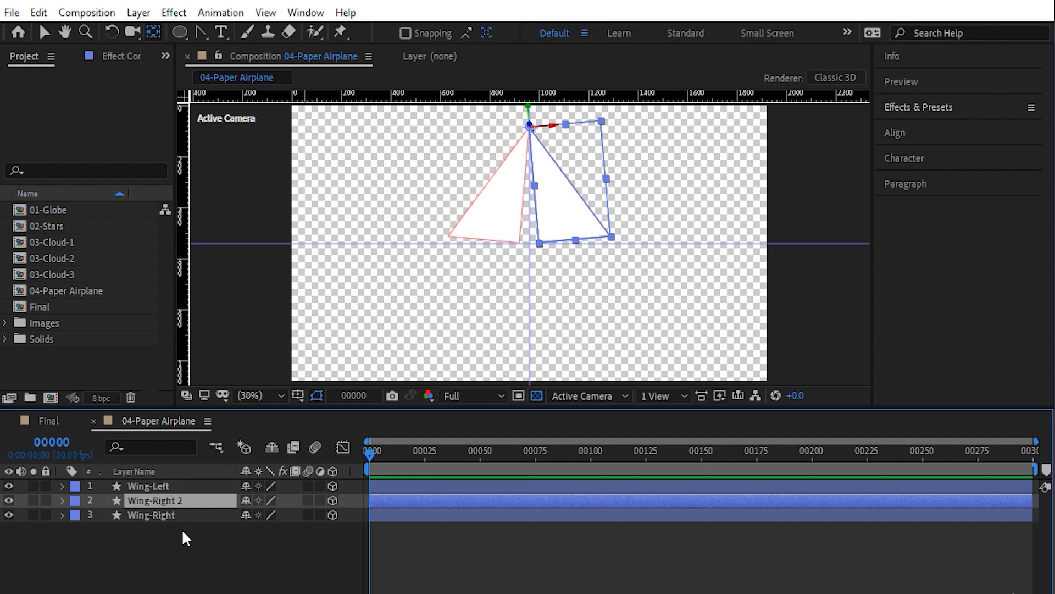
# Step: Give the duplicated Wing-Right layer a yellow label and rename it Wing-Right-Small
pyautogui.click(73, 507)
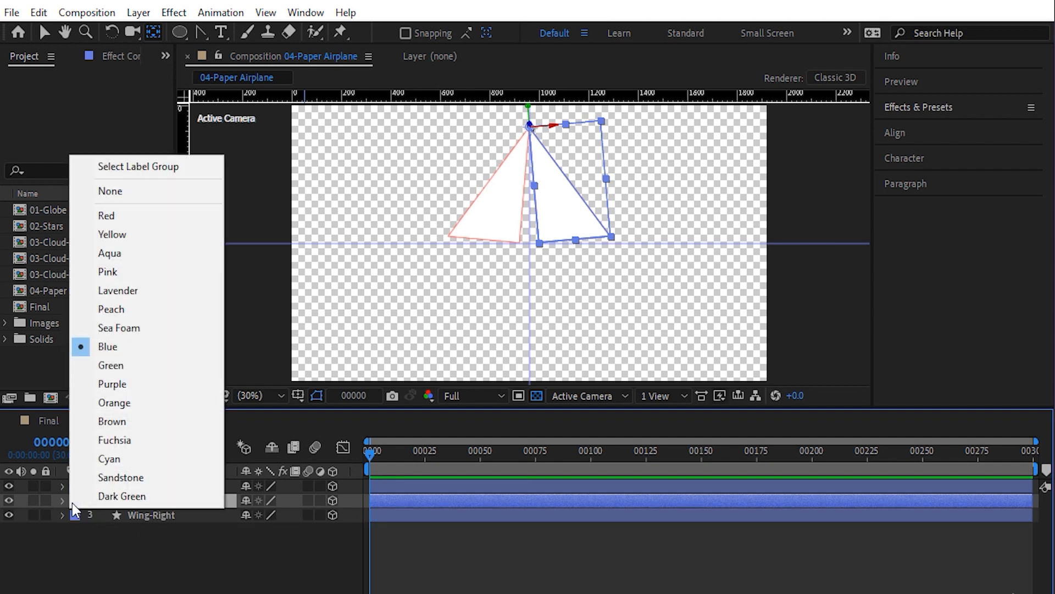
pyautogui.click(101, 235)
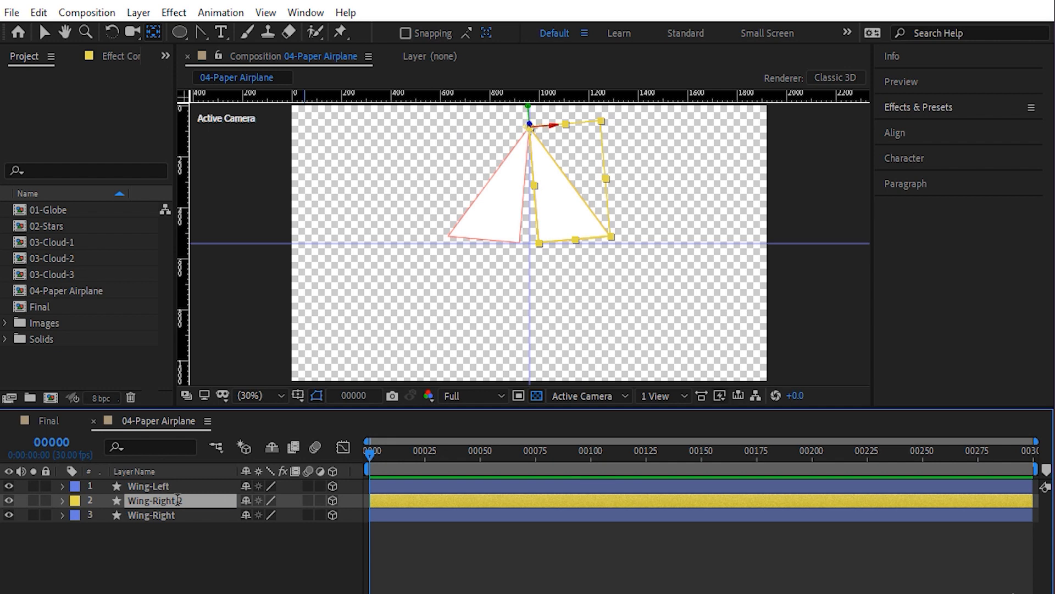
pyautogui.press('Return')
pyautogui.click(200, 501)
pyautogui.press('BackSpace')
pyautogui.press('BackSpace')
pyautogui.write('-Small')
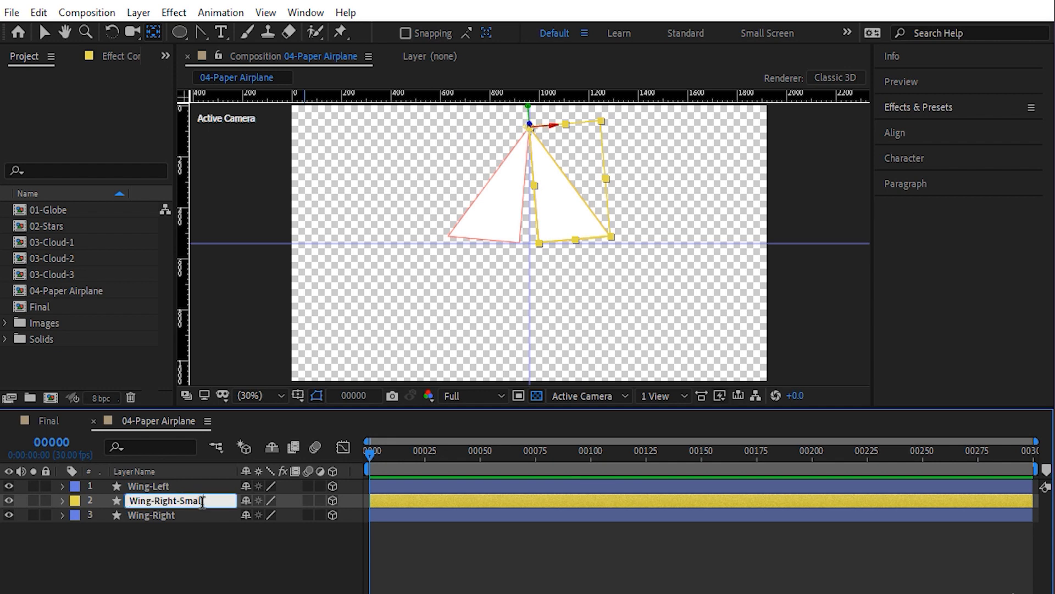
pyautogui.press('Return')
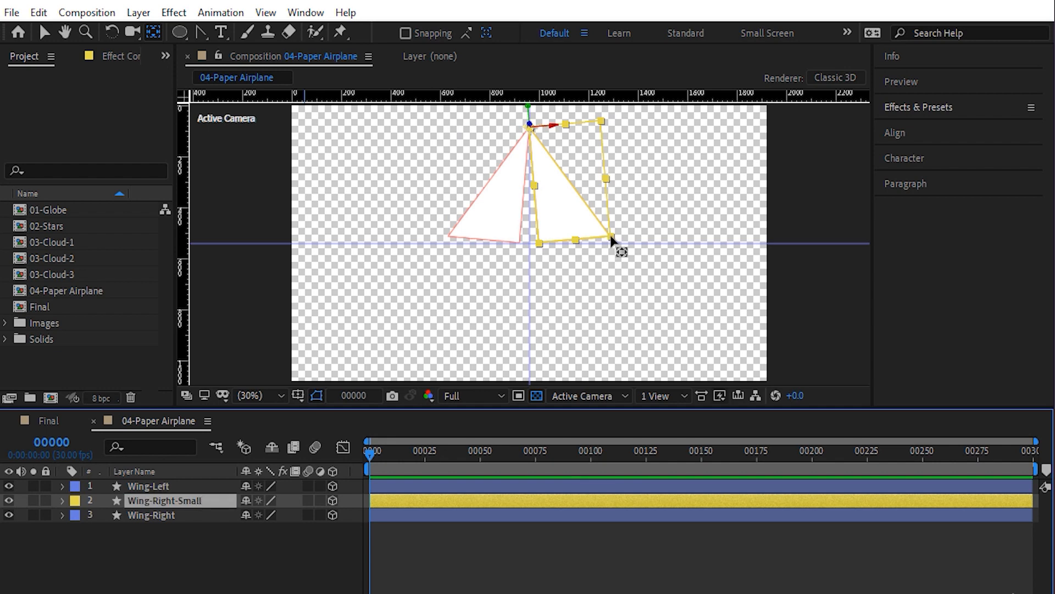
# Step: Activate the Convert Vertex tool and lock the Wing-Left and Wing-Right layers
pyautogui.scroll(3, 614, 238)
pyautogui.moveTo(615, 243); pyautogui.dragTo(484, 319)
pyautogui.click(195, 33)
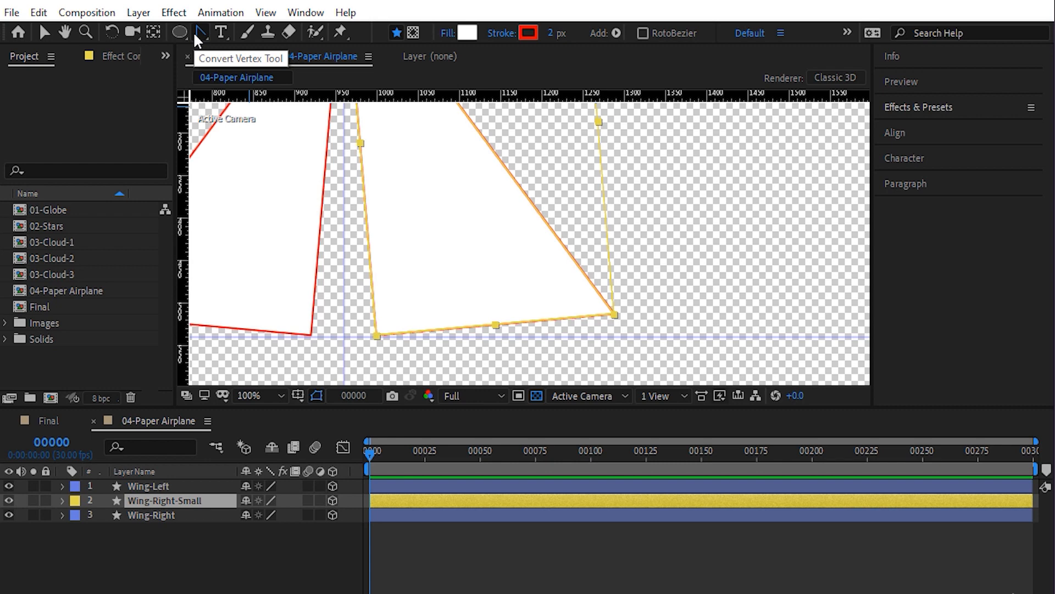
pyautogui.click(46, 484)
pyautogui.click(46, 515)
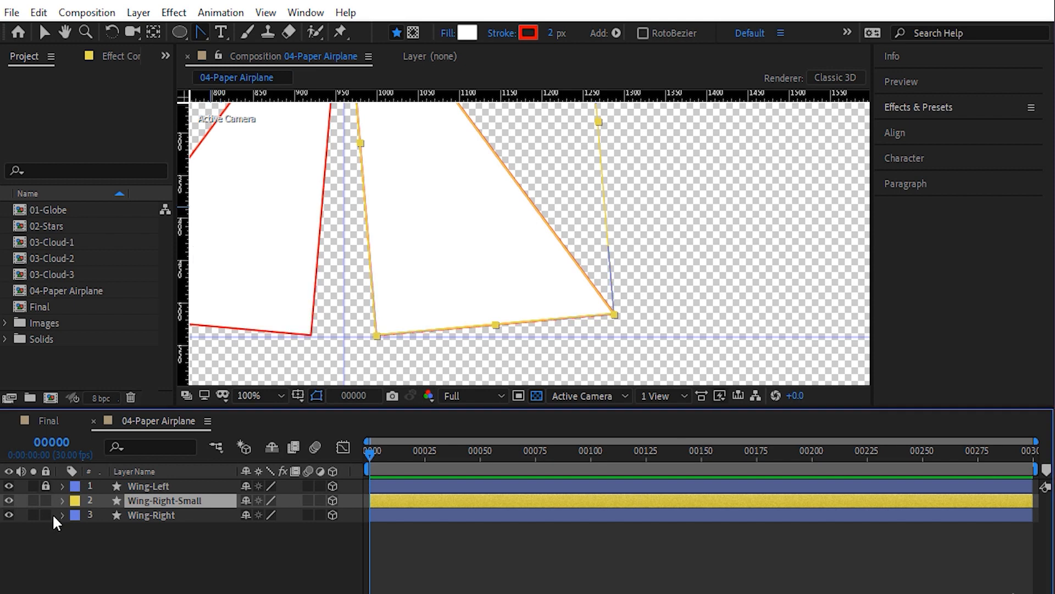
# Step: Turn off the transparency grid and nudge Wing-Right-Small's lower outer vertex about 150 px horizontally towards the centre guide
pyautogui.click(612, 310)
pyautogui.click(537, 395)
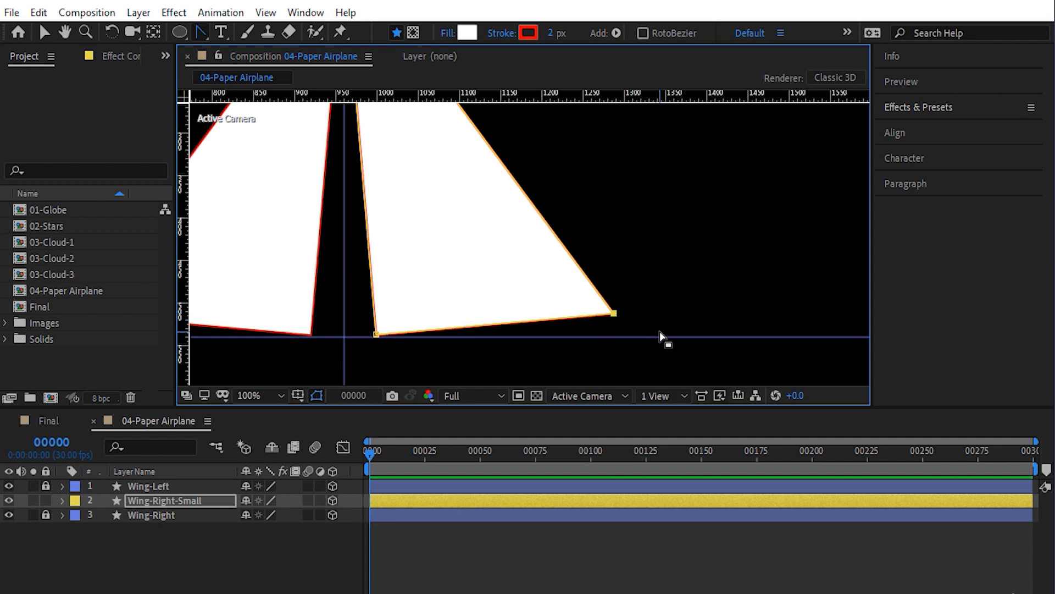
pyautogui.hotkey('shift', 'Left')
pyautogui.hotkey('shift', 'Left')
pyautogui.hotkey('shift', 'Left')
pyautogui.hotkey('shift', 'Left')
pyautogui.hotkey('shift', 'Left')
pyautogui.hotkey('shift', 'Left')
pyautogui.hotkey('shift', 'Left')
pyautogui.hotkey('shift', 'Left')
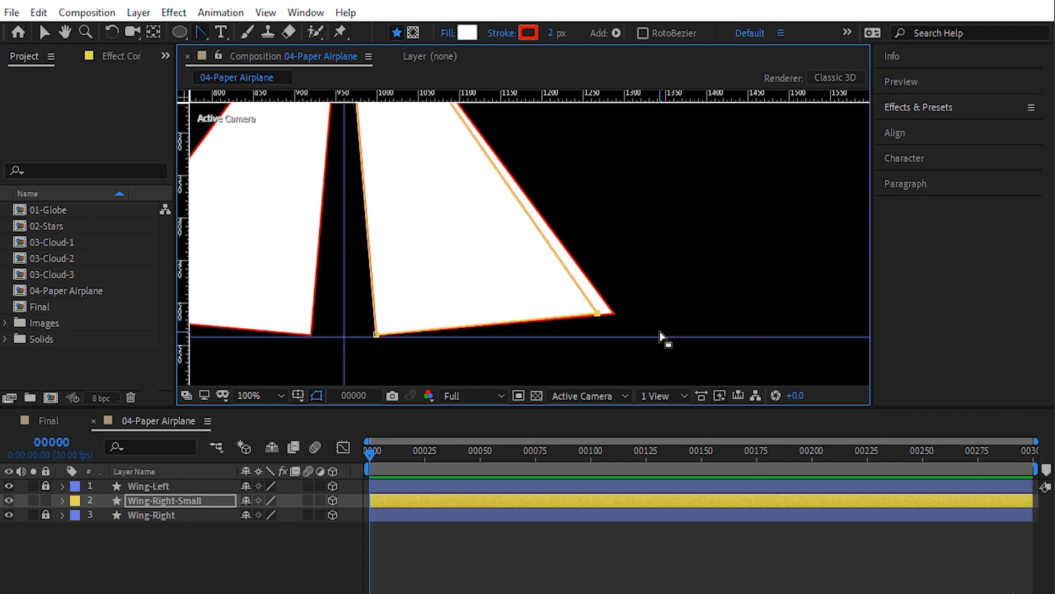
pyautogui.hotkey('shift', 'Left')
pyautogui.hotkey('shift', 'Left')
pyautogui.hotkey('shift', 'Left')
pyautogui.hotkey('shift', 'Left')
pyautogui.hotkey('shift', 'Left')
pyautogui.hotkey('shift', 'Left')
pyautogui.hotkey('shift', 'Left')
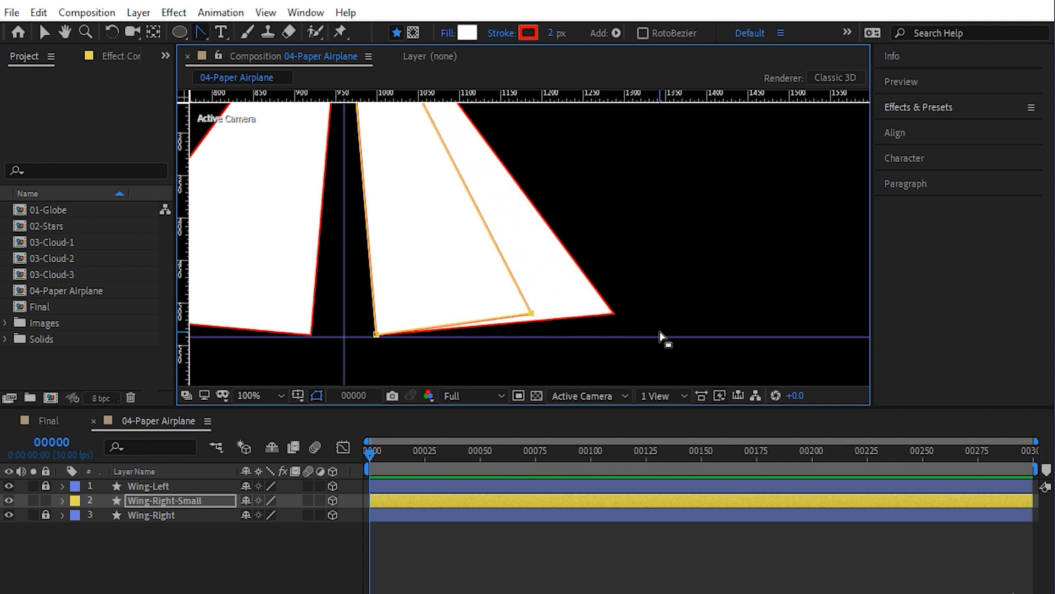
# Step: Unlock Wing-Left, duplicate it and rename the copy Wing-Left-Small
pyautogui.press('space')
pyautogui.moveTo(406, 311); pyautogui.dragTo(562, 342)
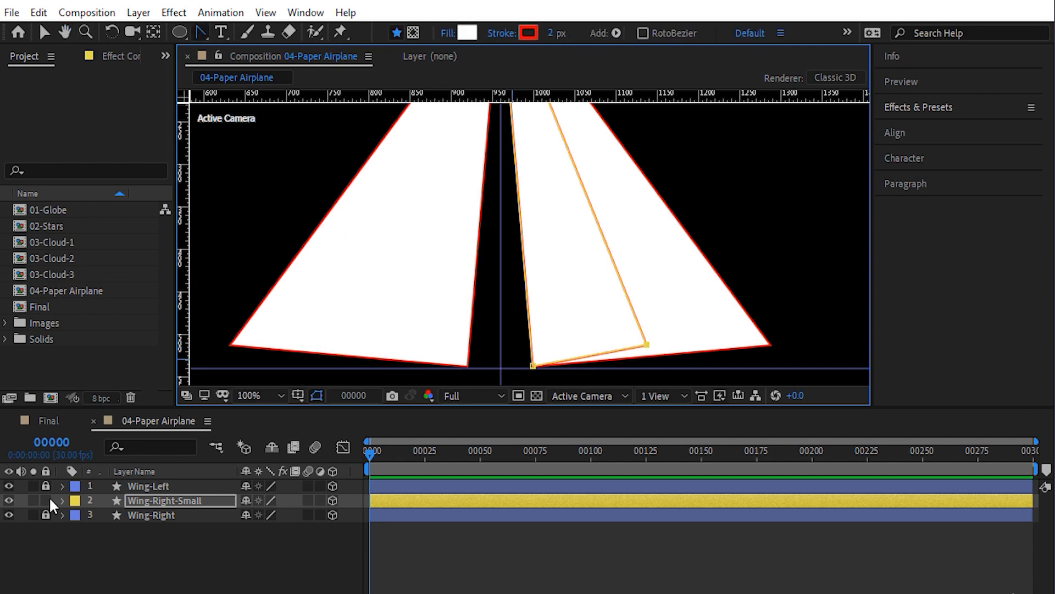
pyautogui.click(46, 485)
pyautogui.click(156, 486)
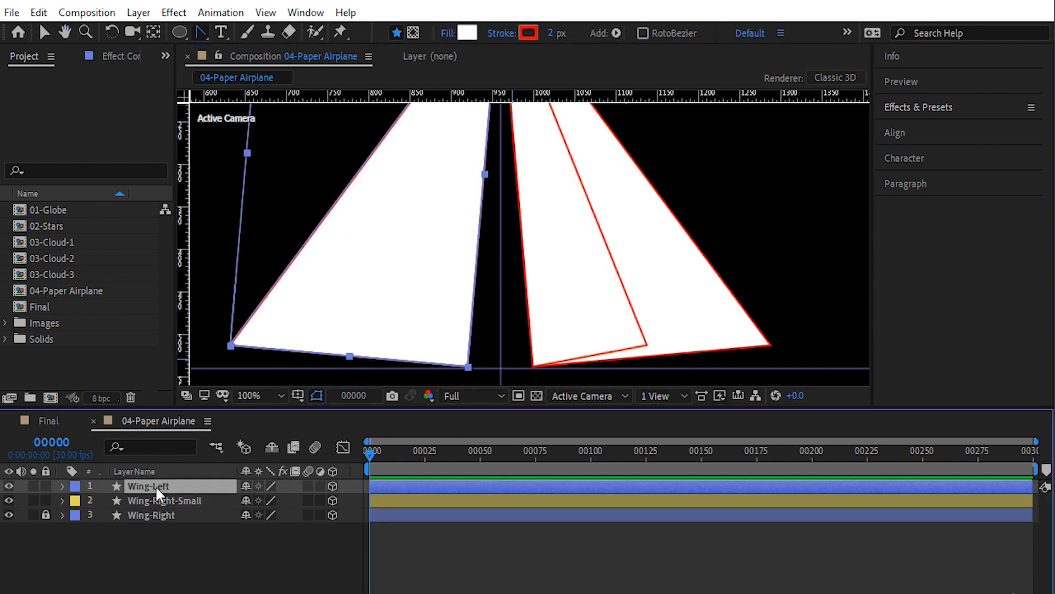
pyautogui.hotkey('ctrl', 'd')
pyautogui.press('Return')
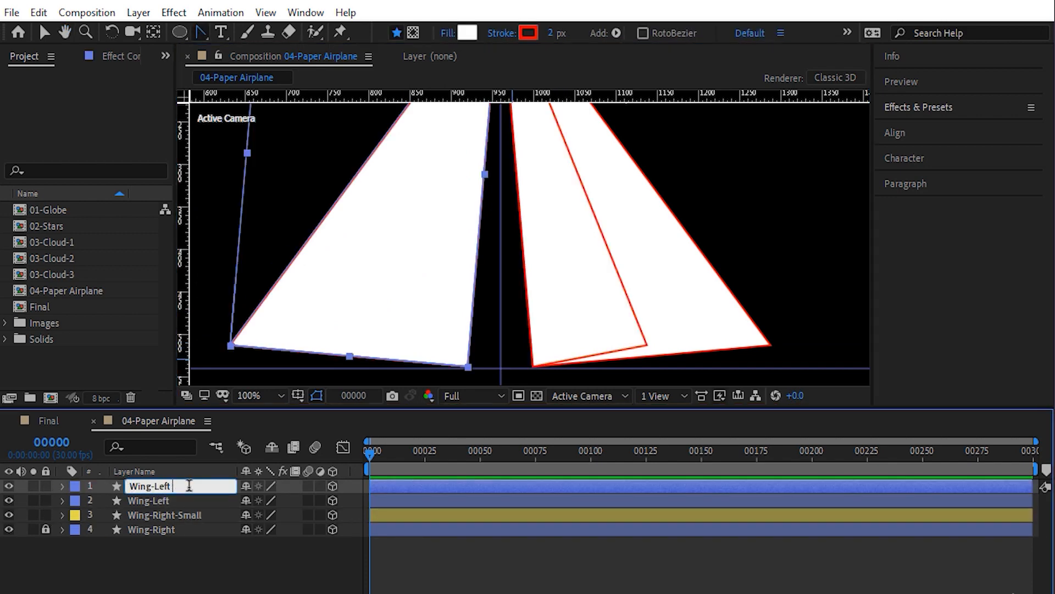
pyautogui.click(204, 486)
pyautogui.write('-Small')
pyautogui.press('Return')
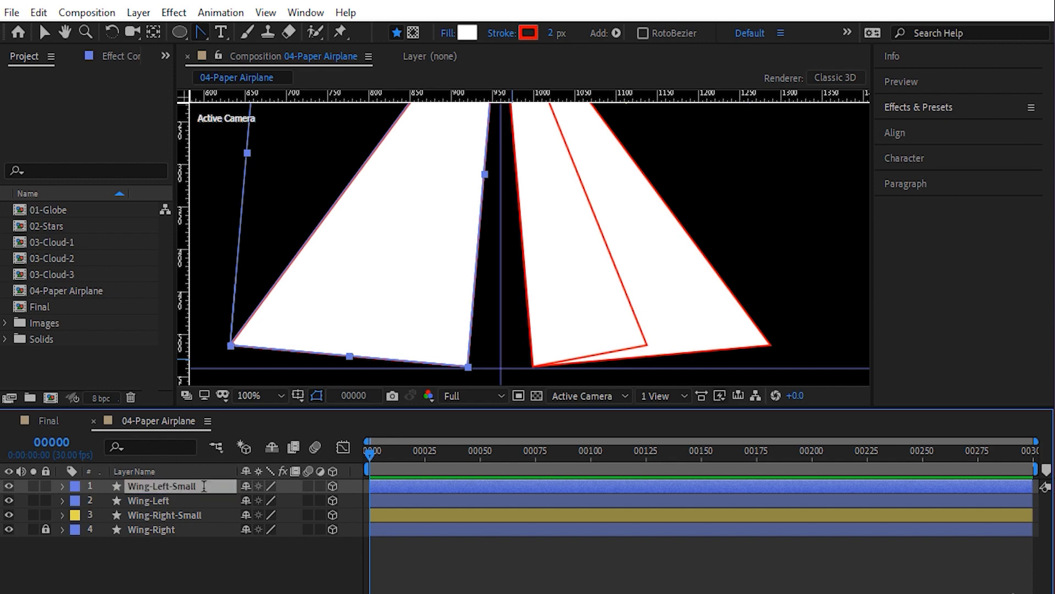
# Step: Give Wing-Left-Small a yellow label and lock the original Wing-Left layer
pyautogui.click(76, 487)
pyautogui.click(114, 221)
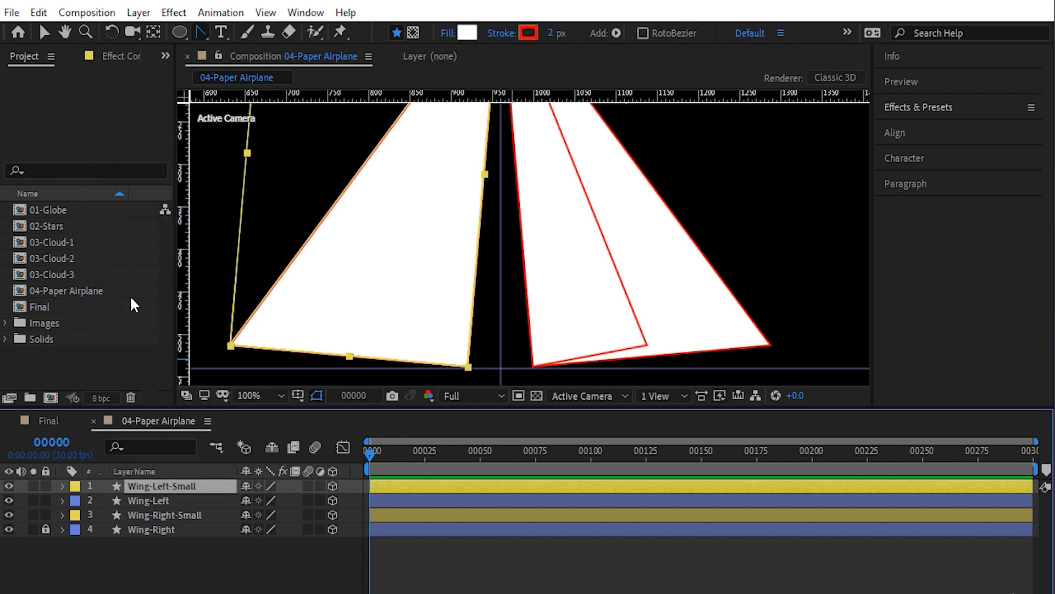
pyautogui.click(132, 501)
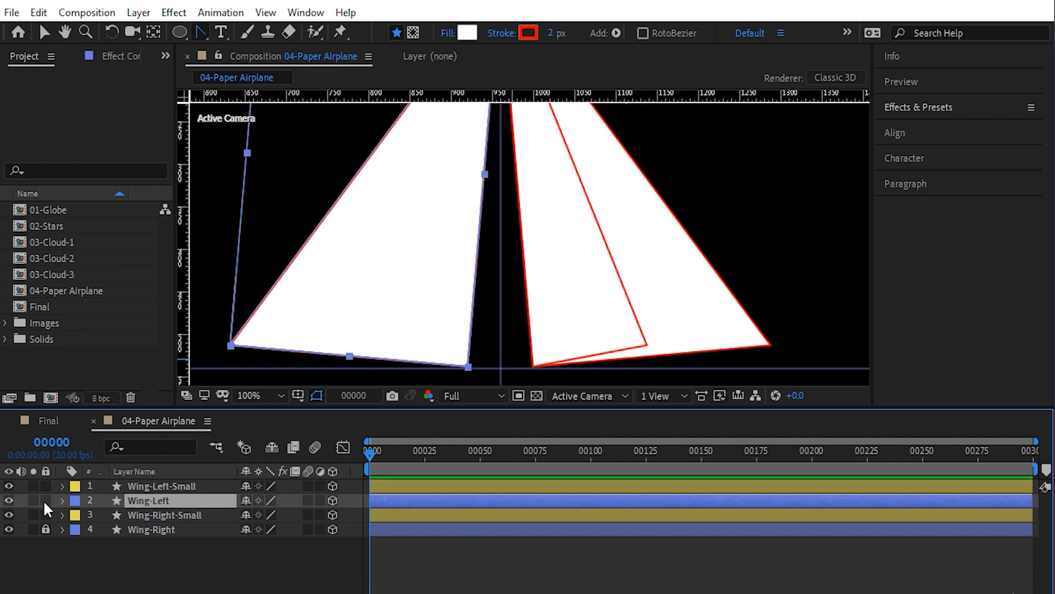
pyautogui.click(45, 500)
# Step: Nudge Wing-Left-Small's lower outer vertex about 150 px horizontally towards the centre guide
pyautogui.click(150, 486)
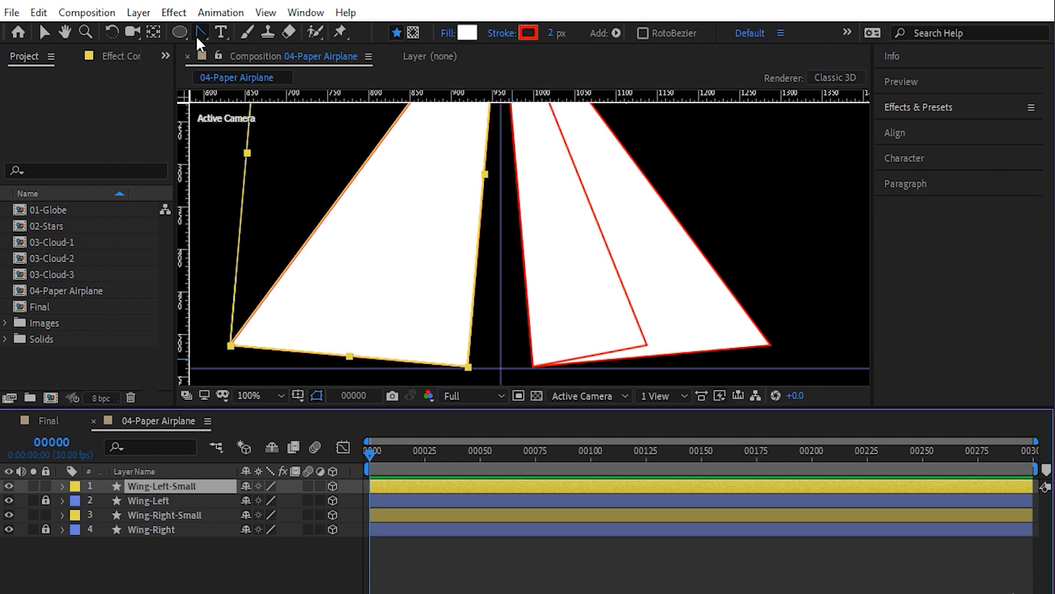
pyautogui.click(231, 347)
pyautogui.moveTo(207, 307); pyautogui.dragTo(258, 367)
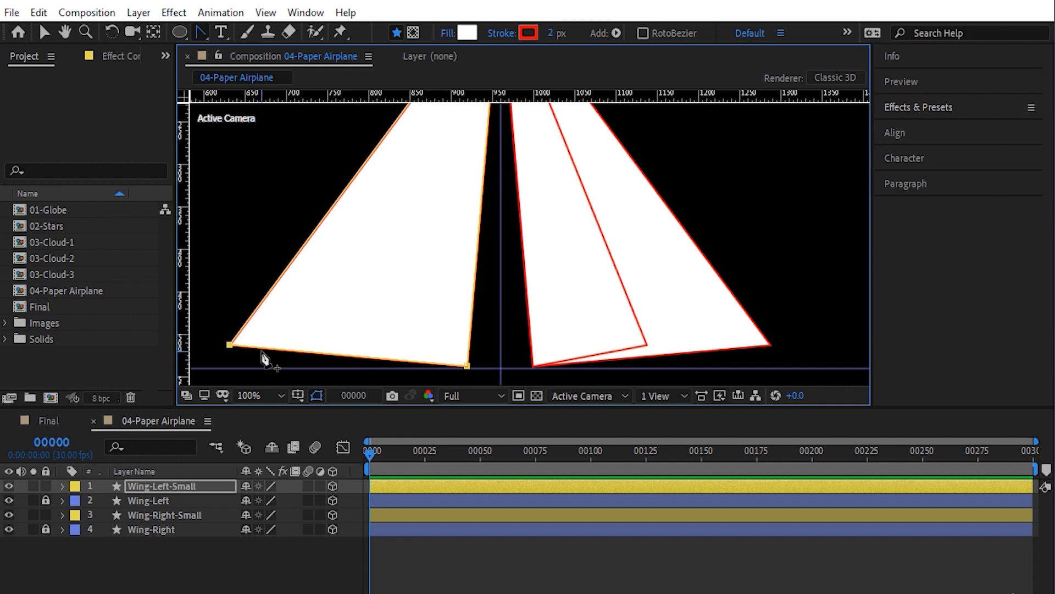
pyautogui.hotkey('shift', 'Right')
pyautogui.hotkey('shift', 'Right')
pyautogui.hotkey('shift', 'Right')
pyautogui.hotkey('shift', 'Right')
pyautogui.hotkey('shift', 'Right')
pyautogui.hotkey('shift', 'Right')
pyautogui.hotkey('shift', 'Right')
pyautogui.hotkey('shift', 'Right')
pyautogui.hotkey('shift', 'Right')
pyautogui.hotkey('shift', 'Right')
pyautogui.hotkey('shift', 'Right')
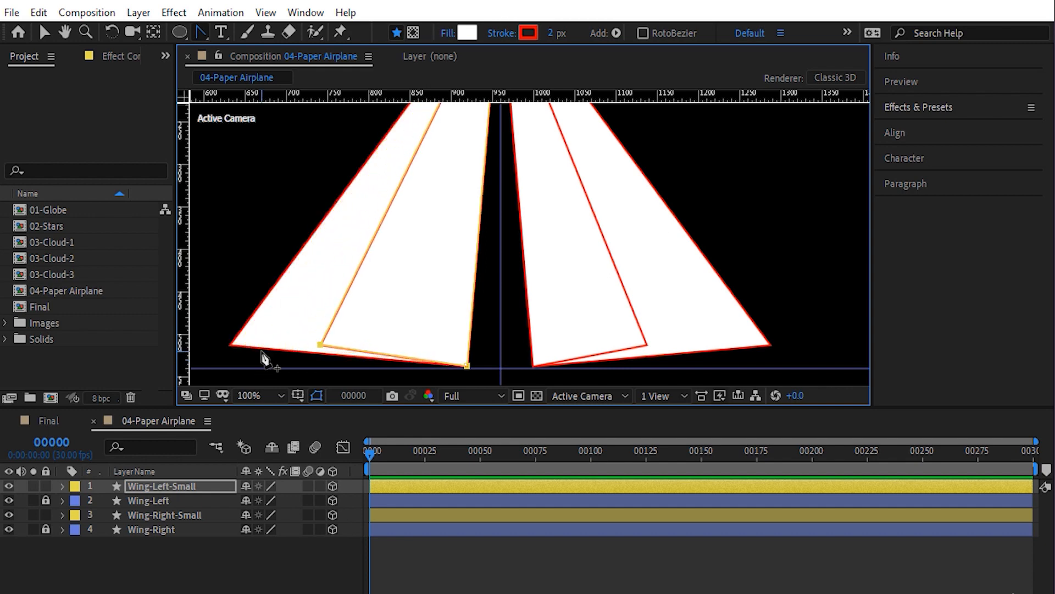
pyautogui.hotkey('shift', 'Right')
pyautogui.hotkey('shift', 'Right')
pyautogui.hotkey('shift', 'Right')
pyautogui.hotkey('shift', 'Right')
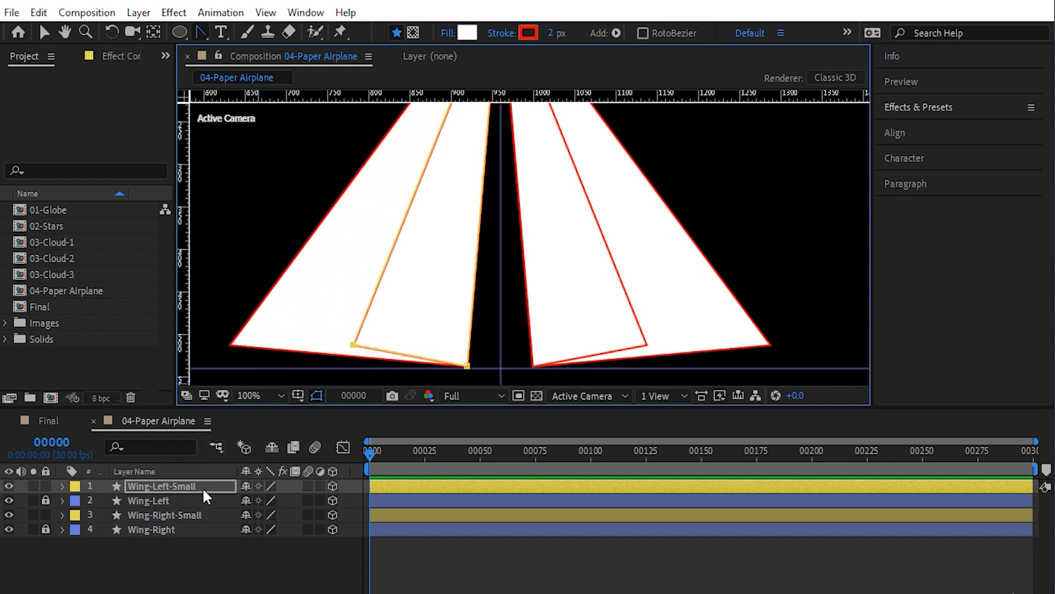
# Step: Set Wing-Right-Small's Y Rotation to -106° so its free lower corner meets the vertical centre guide
pyautogui.click(189, 512)
pyautogui.press('r')
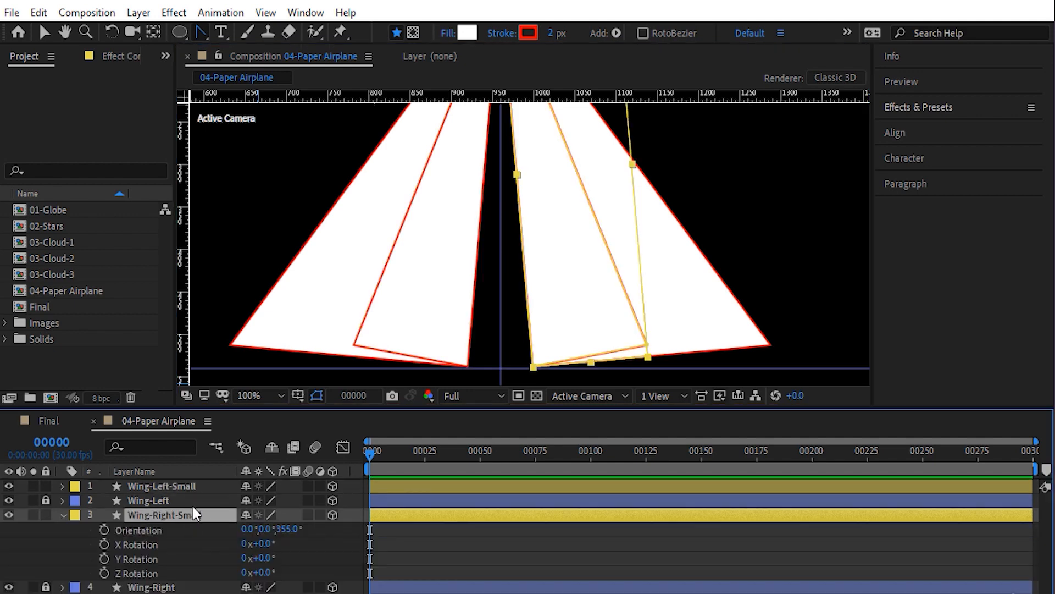
pyautogui.moveTo(259, 558); pyautogui.dragTo(190, 572)
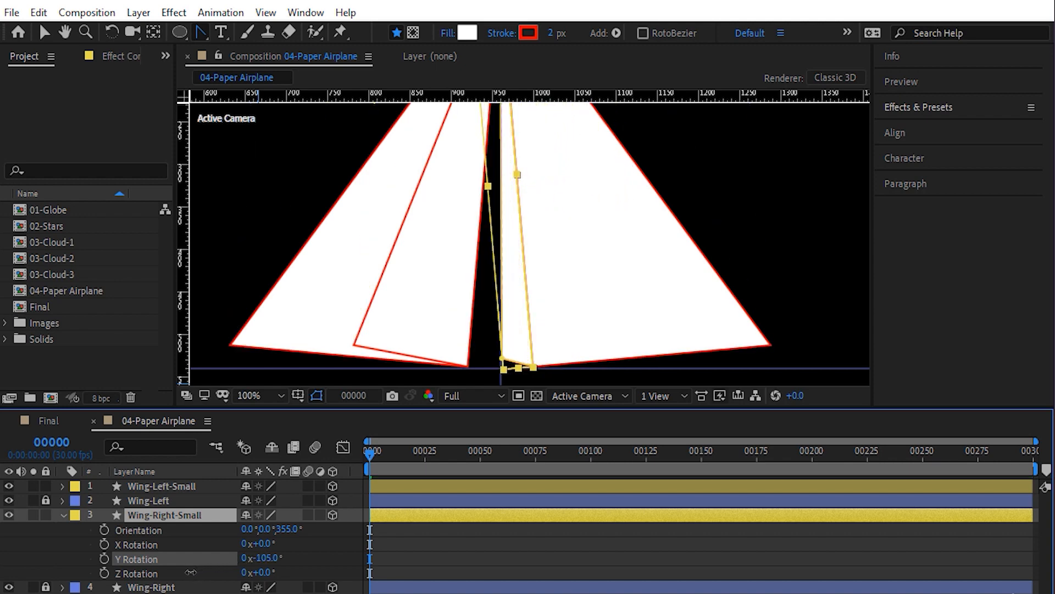
pyautogui.click(307, 560)
pyautogui.moveTo(522, 341); pyautogui.dragTo(509, 143)
pyautogui.scroll(2, 521, 319)
pyautogui.moveTo(481, 290); pyautogui.dragTo(493, 141)
pyautogui.moveTo(509, 217); pyautogui.dragTo(530, 340)
pyautogui.moveTo(510, 154); pyautogui.dragTo(516, 71)
pyautogui.moveTo(616, 368); pyautogui.dragTo(595, 60)
pyautogui.moveTo(605, 362); pyautogui.dragTo(614, 61)
pyautogui.moveTo(566, 275); pyautogui.dragTo(558, 154)
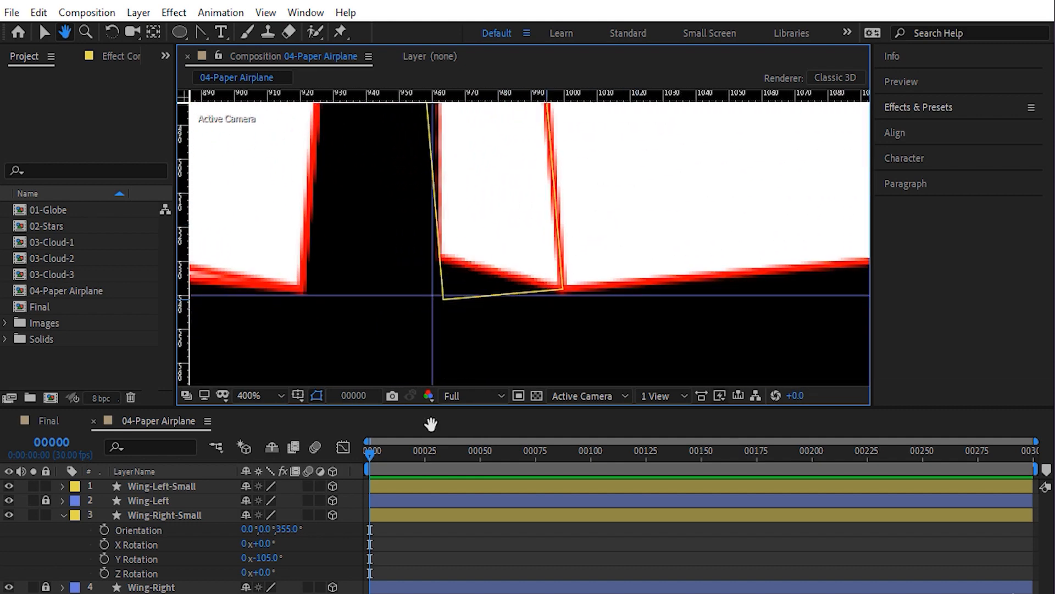
pyautogui.click(274, 557)
pyautogui.press('Down')
pyautogui.press('Return')
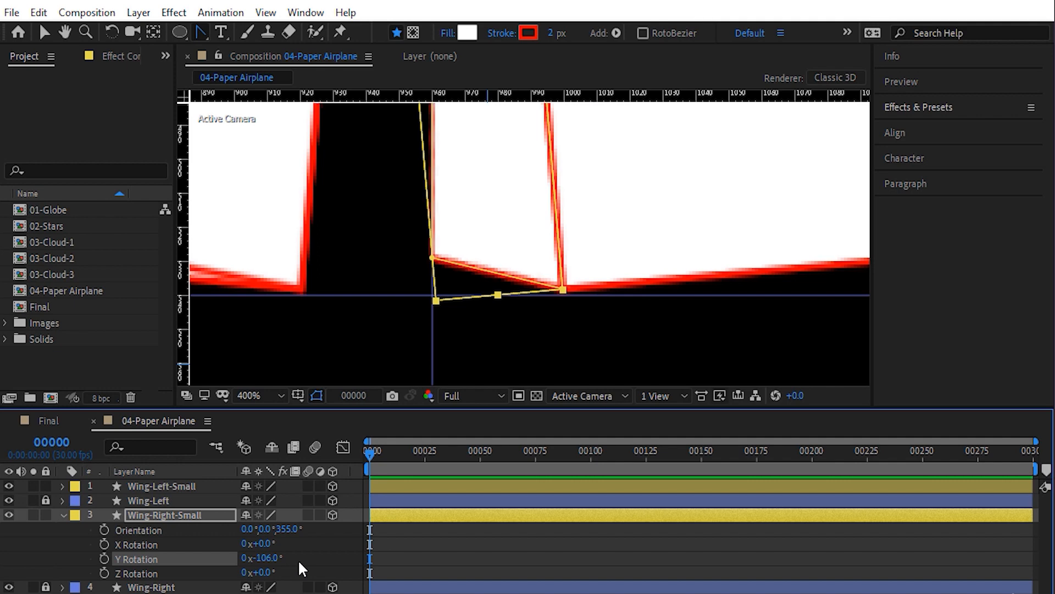
# Step: Set Wing-Left-Small's Y Rotation to 106° to mirror the fold on the other side, then deselect the layer
pyautogui.click(62, 514)
pyautogui.click(165, 486)
pyautogui.moveTo(343, 310); pyautogui.dragTo(449, 330)
pyautogui.press('r')
pyautogui.moveTo(264, 529); pyautogui.dragTo(353, 529)
pyautogui.click(269, 529)
pyautogui.write('106')
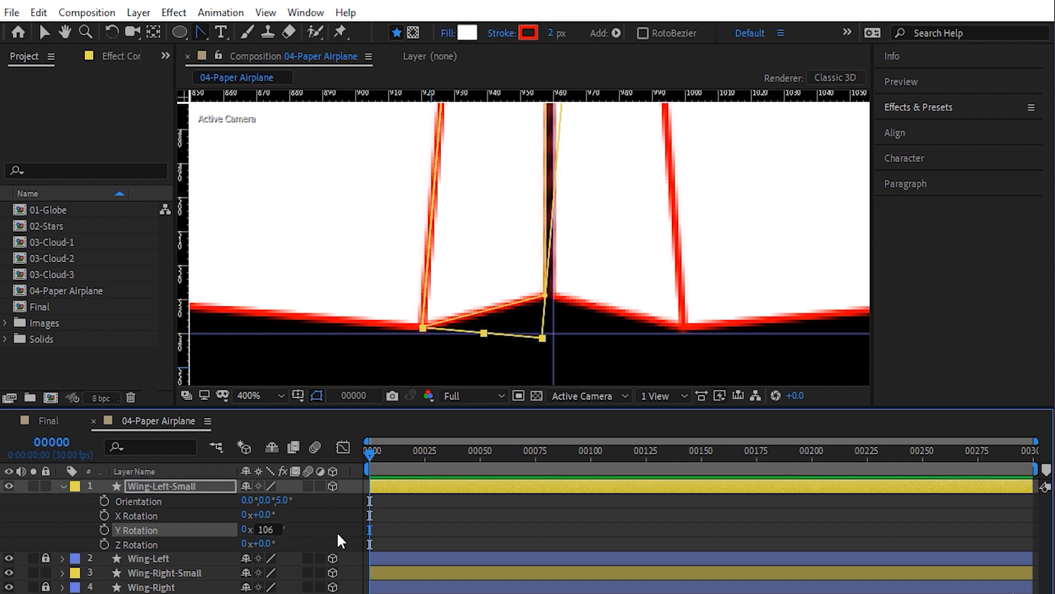
pyautogui.press('Return')
pyautogui.click(341, 520)
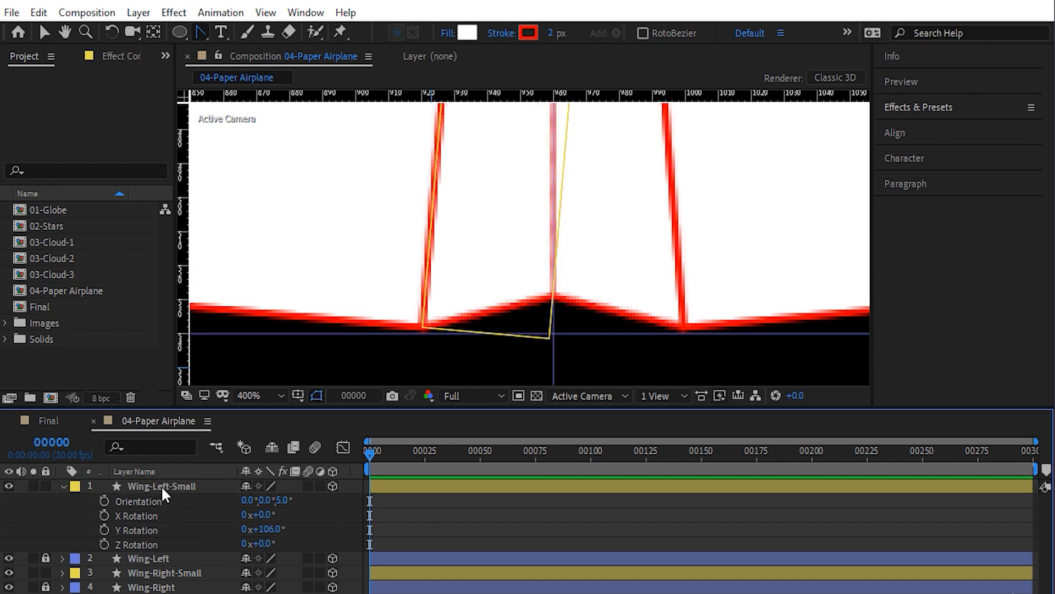
# Step: Reveal Wing-Right-Small's rotation properties to compare them with those of Wing-Left-Small
pyautogui.click(171, 572)
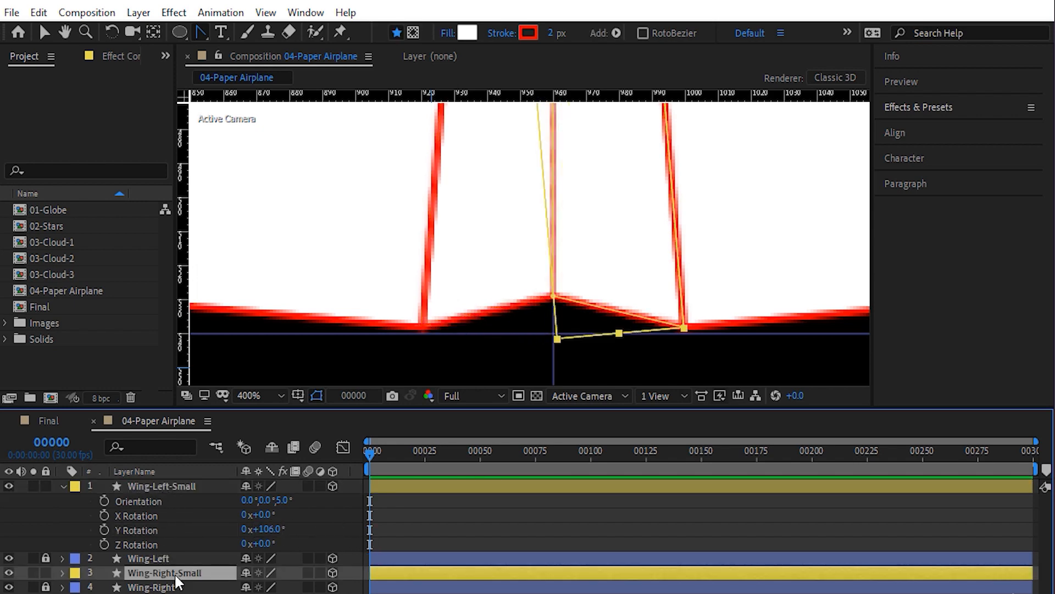
pyautogui.press('r')
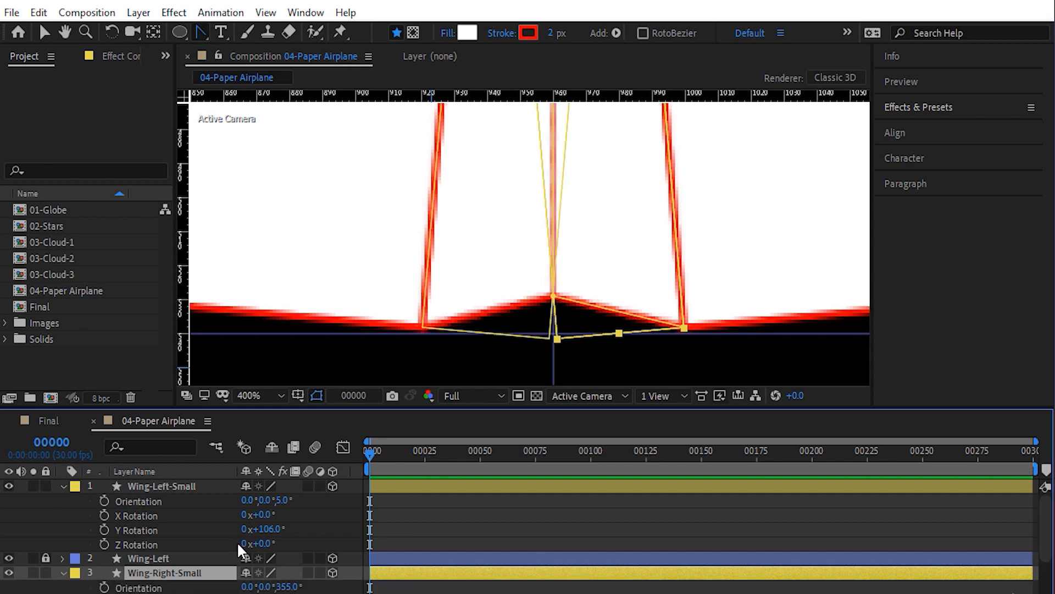
pyautogui.moveTo(1045, 533); pyautogui.dragTo(1045, 554)
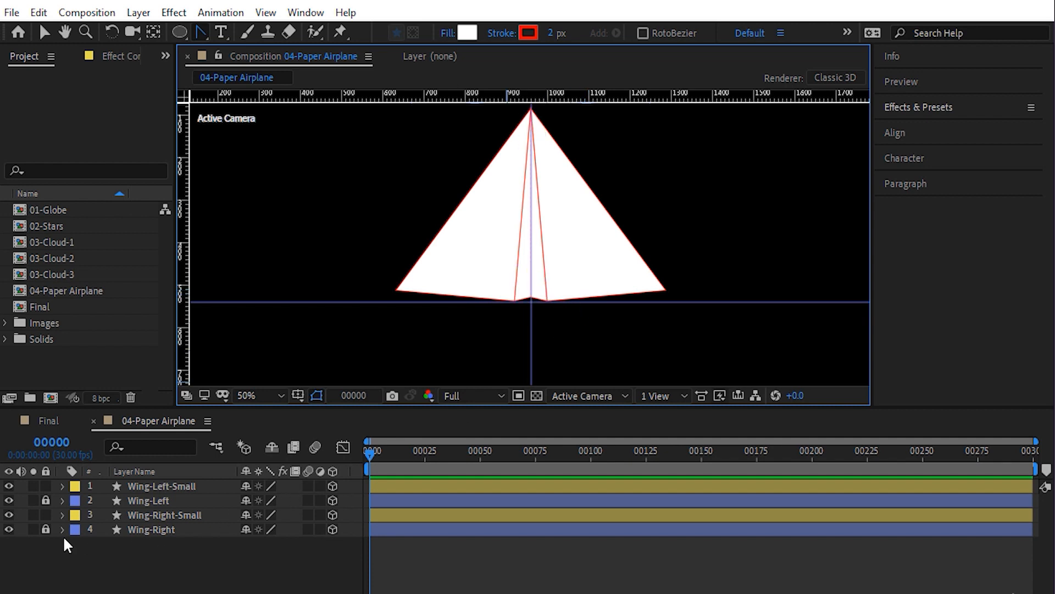
# Step: Unlock the Wing-Right and Wing-Left layers and select Wing-Left
pyautogui.click(45, 529)
pyautogui.click(45, 501)
pyautogui.click(143, 500)
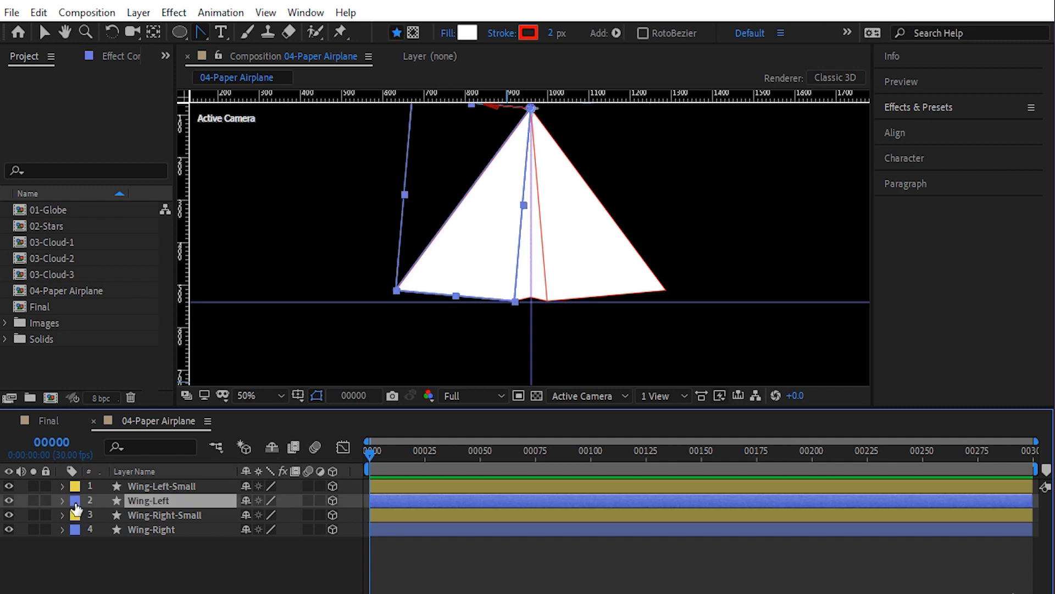
# Step: Expand Wing-Left's contents down to Path 1 of Shape 1 and select its Path property
pyautogui.click(62, 500)
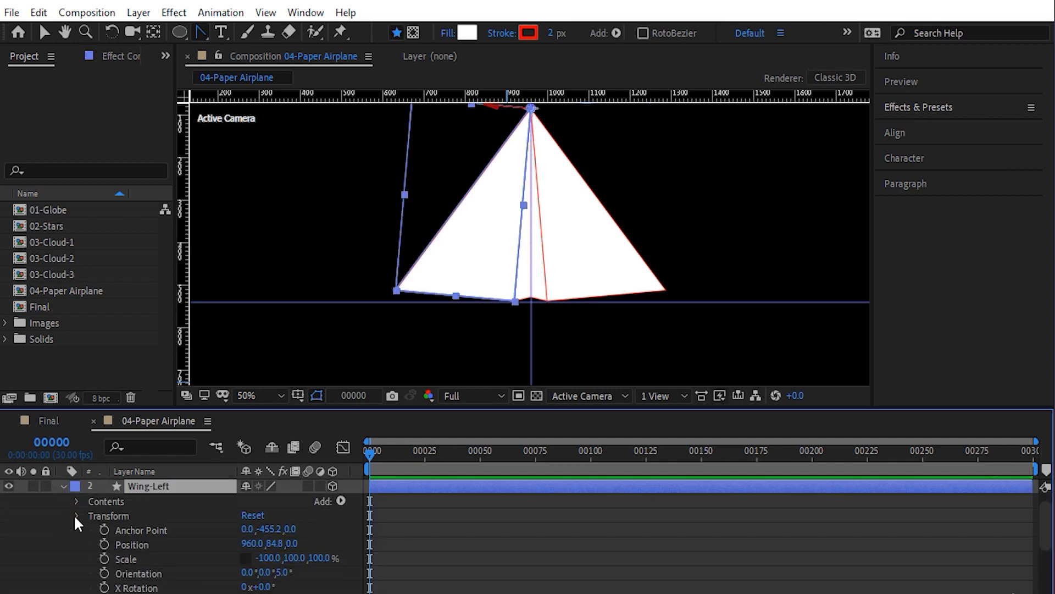
pyautogui.click(77, 515)
pyautogui.scroll(1, 75, 516)
pyautogui.click(77, 515)
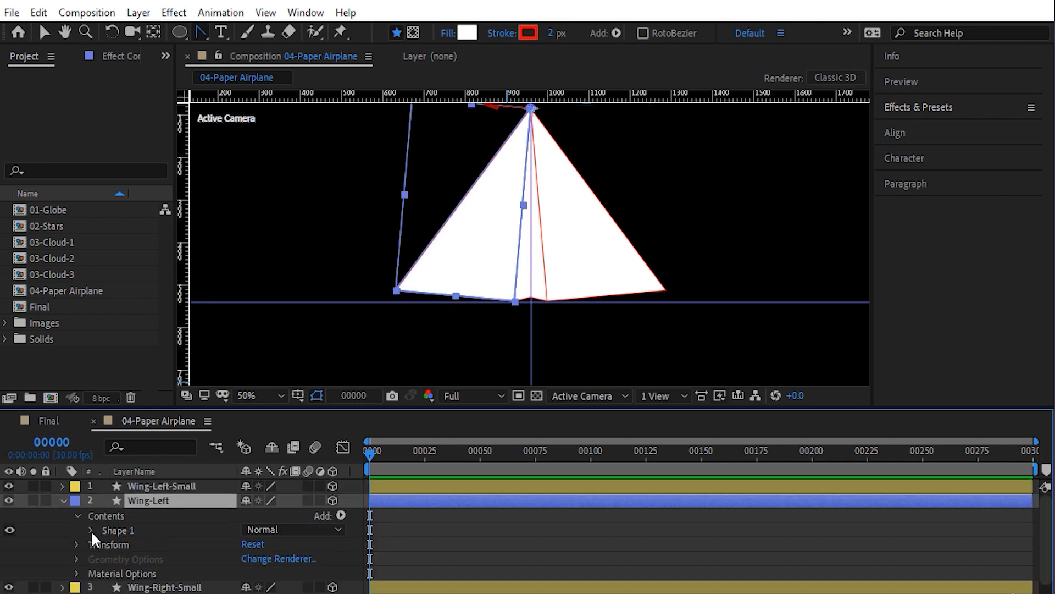
pyautogui.click(91, 531)
pyautogui.click(106, 545)
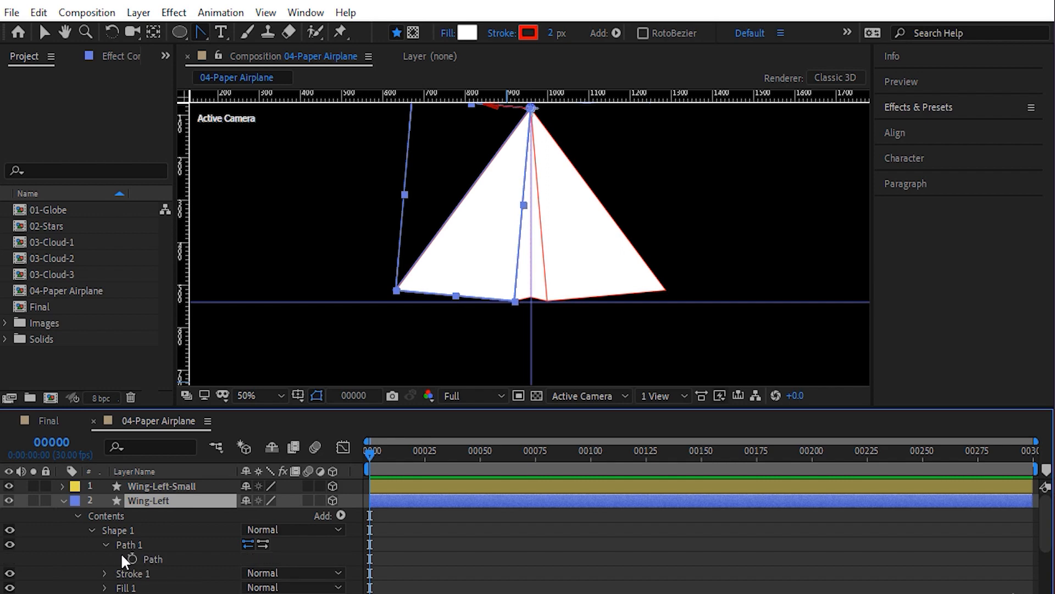
pyautogui.click(154, 559)
# Step: Expand Wing-Right's contents down to Path 1 of Shape 1 and select its Path property
pyautogui.scroll(-3, 179, 592)
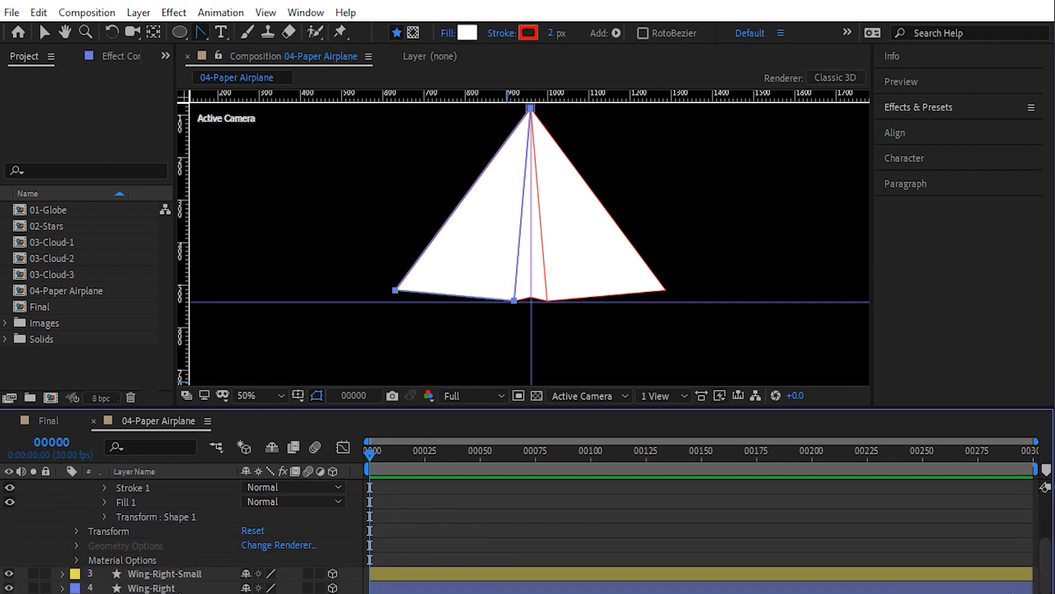
pyautogui.click(63, 587)
pyautogui.click(76, 515)
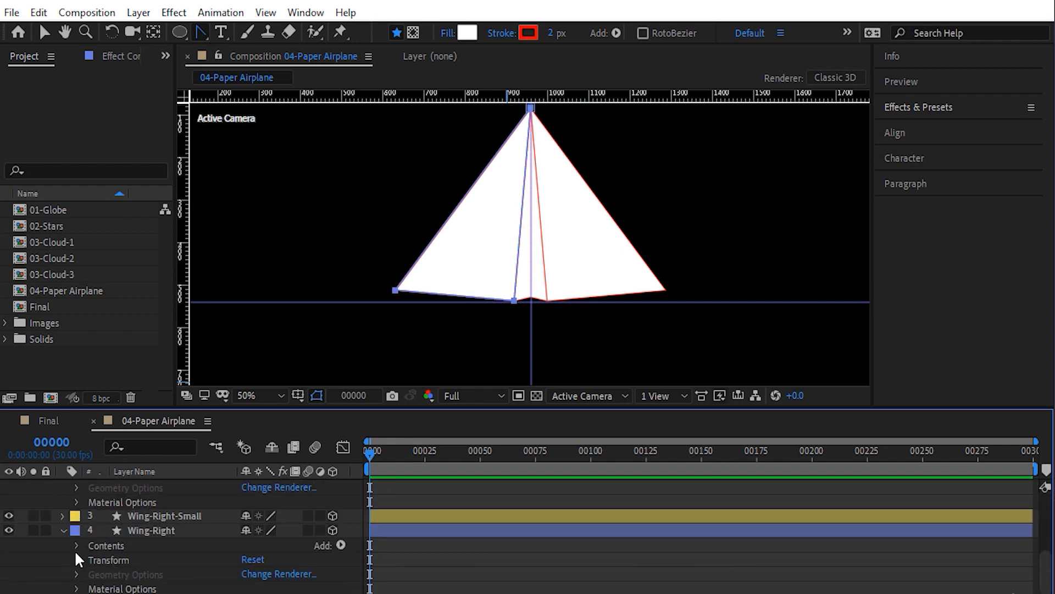
pyautogui.click(77, 545)
pyautogui.click(90, 560)
pyautogui.scroll(-1, 104, 560)
pyautogui.click(106, 545)
pyautogui.click(150, 560)
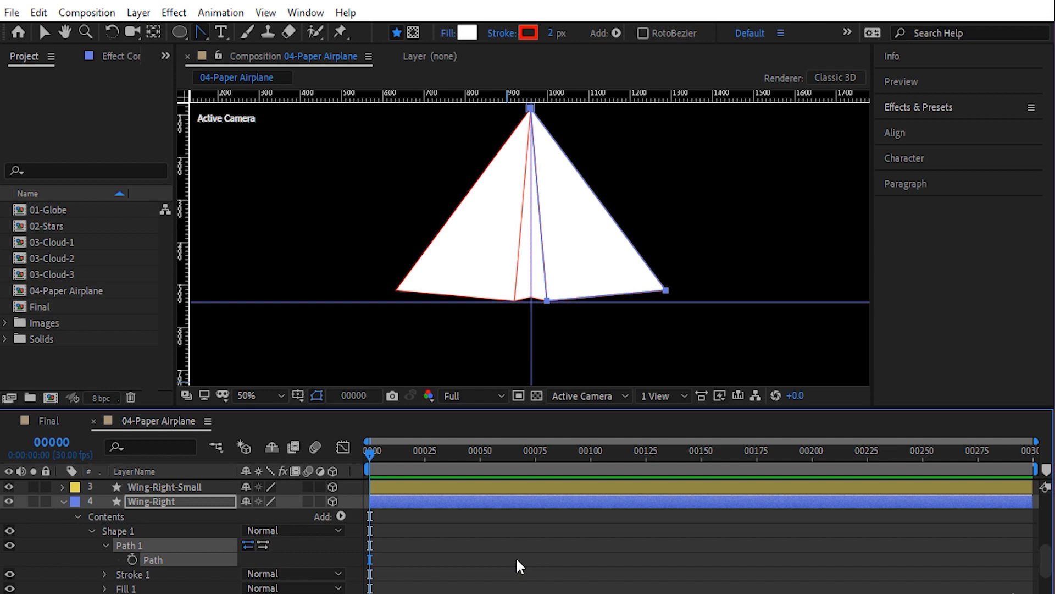
# Step: Link Wing-Left's Path to Wing-Right's Path with an expression, and collapse both layers' properties
pyautogui.press('`')
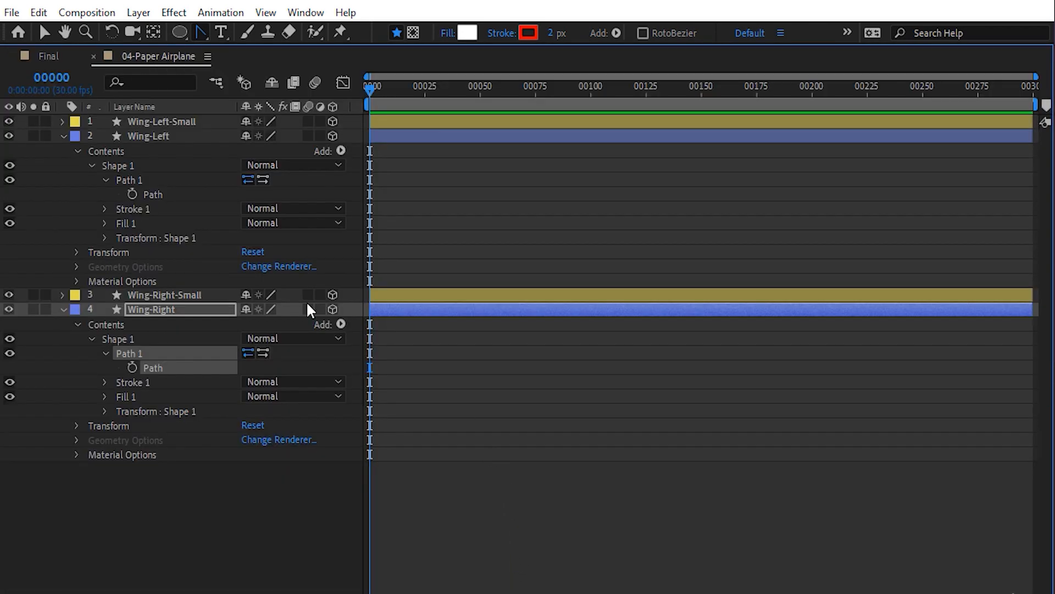
pyautogui.click(157, 195)
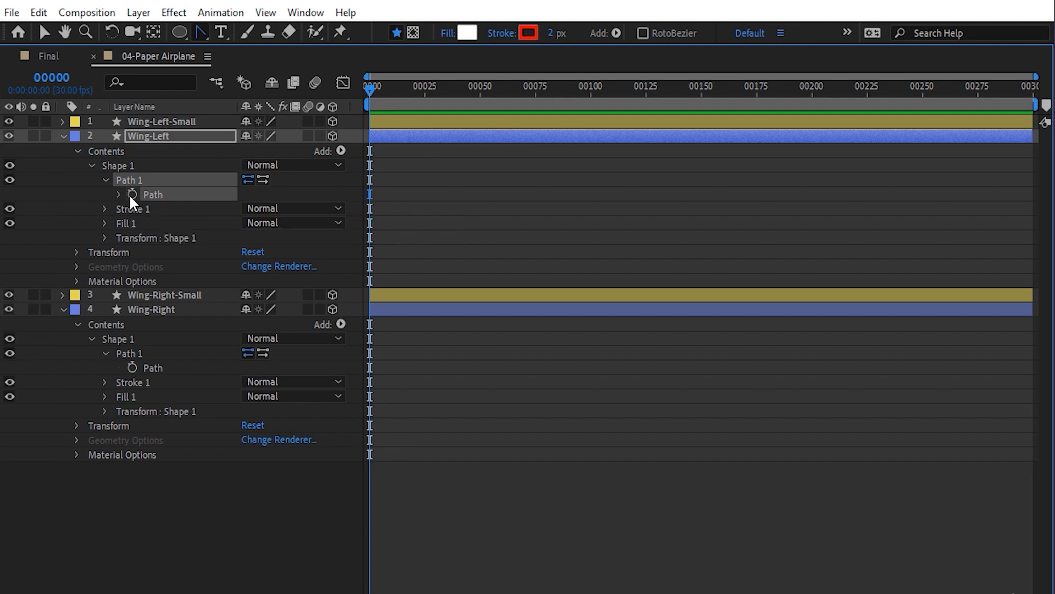
pyautogui.keyDown('alt'); pyautogui.click(132, 194); pyautogui.keyUp('alt')
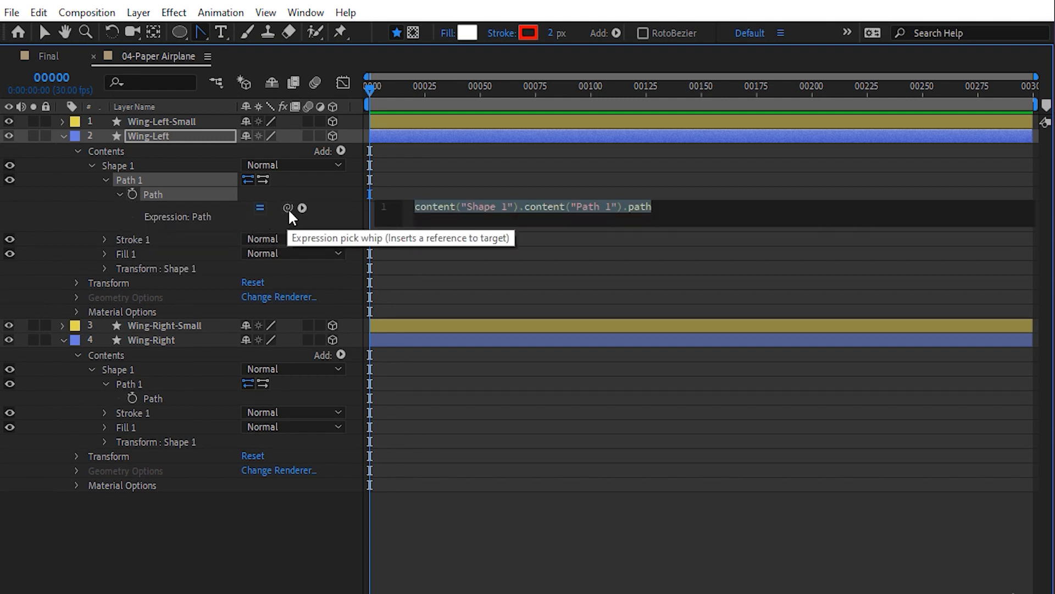
pyautogui.moveTo(288, 209); pyautogui.dragTo(161, 398)
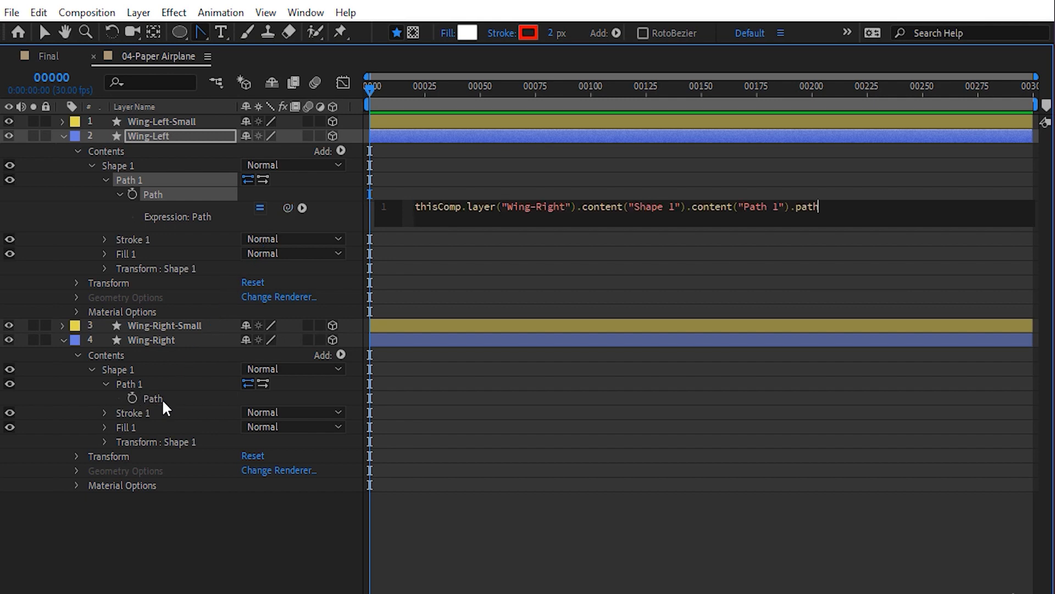
pyautogui.click(164, 531)
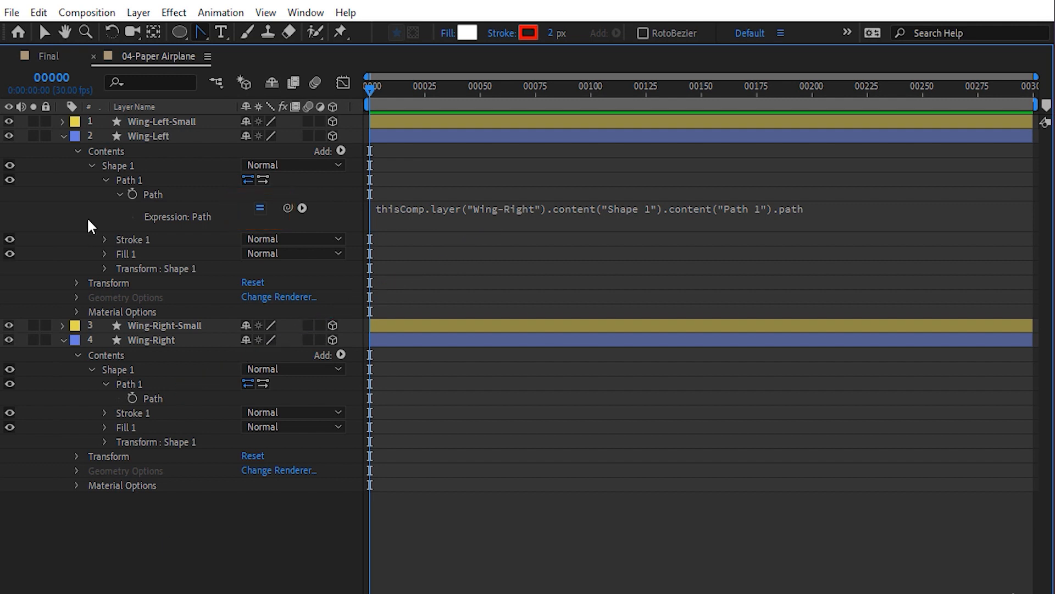
pyautogui.click(63, 136)
pyautogui.click(63, 163)
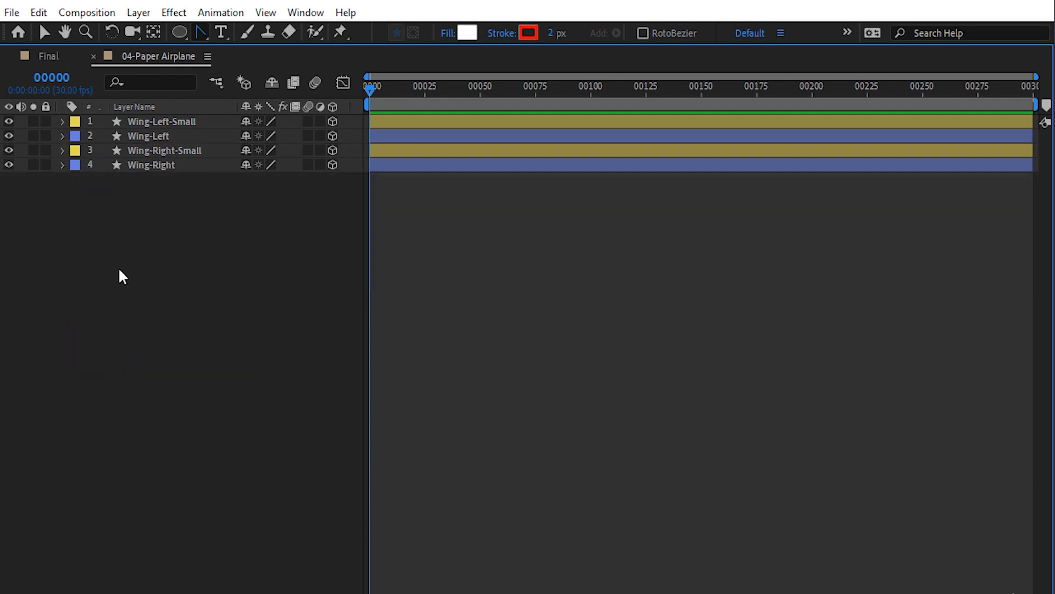
# Step: Move Wing-Right's outer lower vertex straight down to the horizontal guide, and deselect the layer
pyautogui.press('`')
pyautogui.click(612, 283)
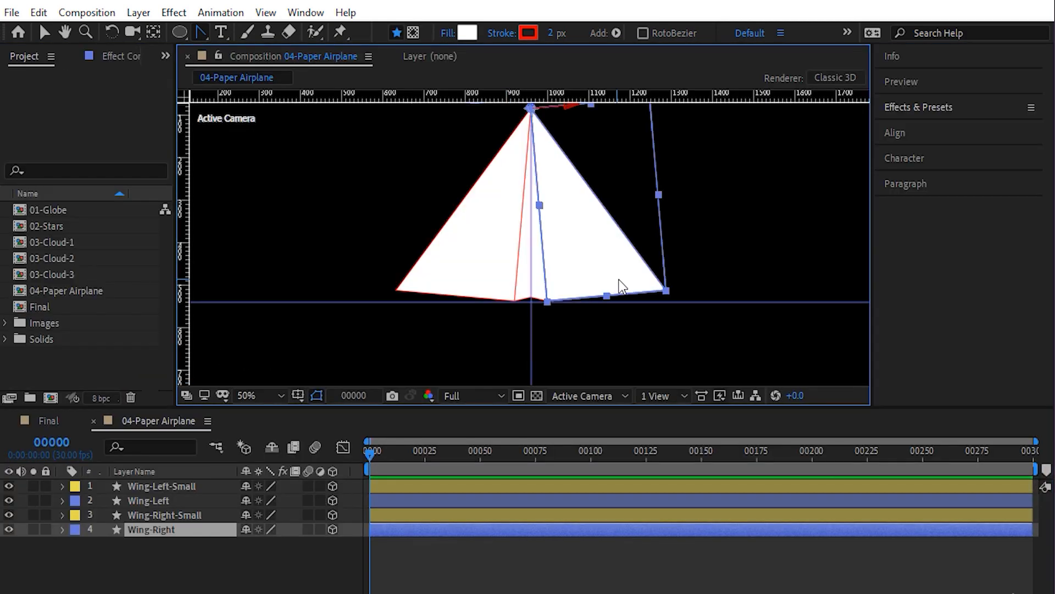
pyautogui.click(666, 290)
pyautogui.moveTo(706, 255); pyautogui.dragTo(637, 262)
pyautogui.scroll(1, 660, 269)
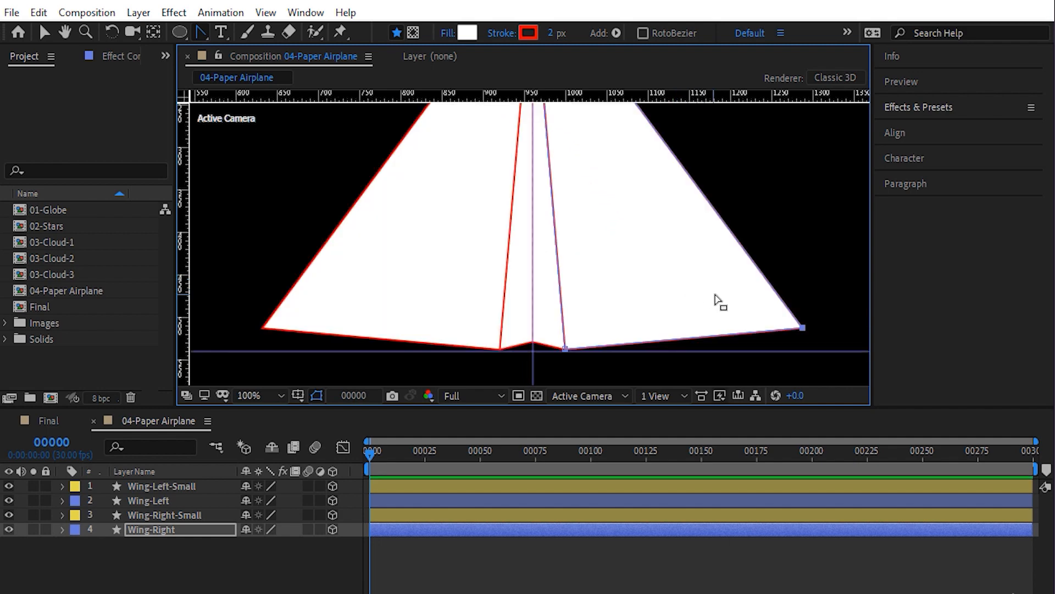
pyautogui.moveTo(787, 329); pyautogui.dragTo(700, 249)
pyautogui.scroll(1, 726, 260)
pyautogui.moveTo(773, 265); pyautogui.dragTo(588, 239)
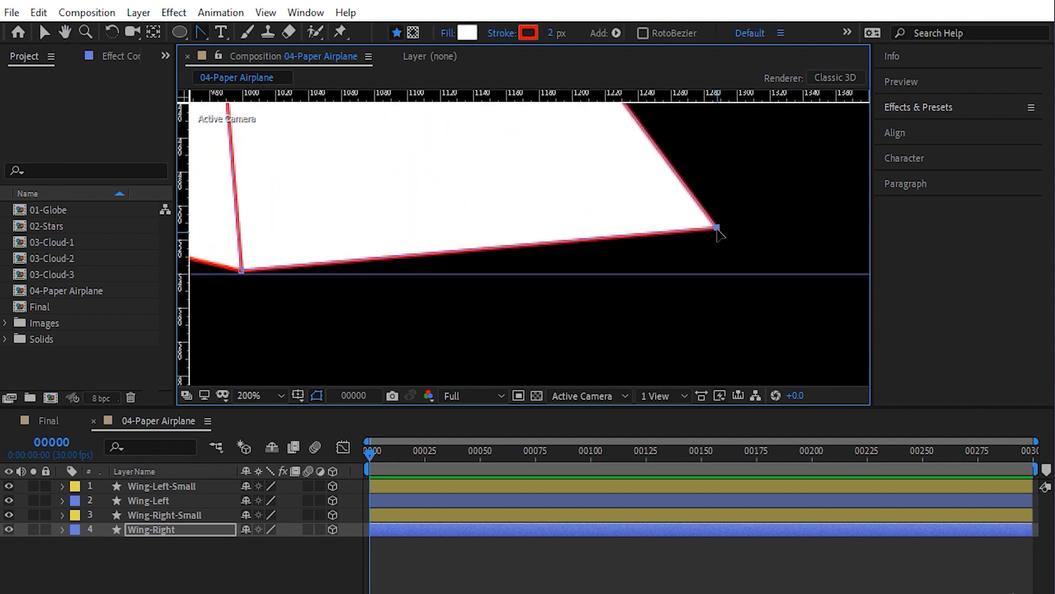
pyautogui.moveTo(719, 231); pyautogui.dragTo(719, 276)
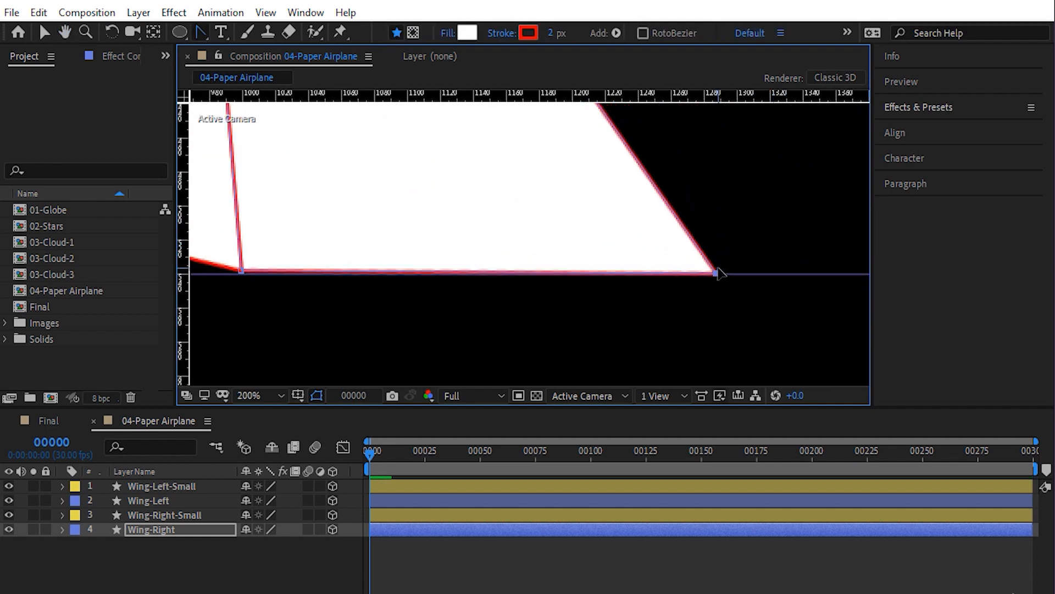
pyautogui.scroll(-1, 668, 308)
pyautogui.moveTo(522, 334); pyautogui.dragTo(549, 357)
pyautogui.scroll(-1, 547, 342)
pyautogui.moveTo(631, 322); pyautogui.dragTo(618, 323)
pyautogui.click(670, 290)
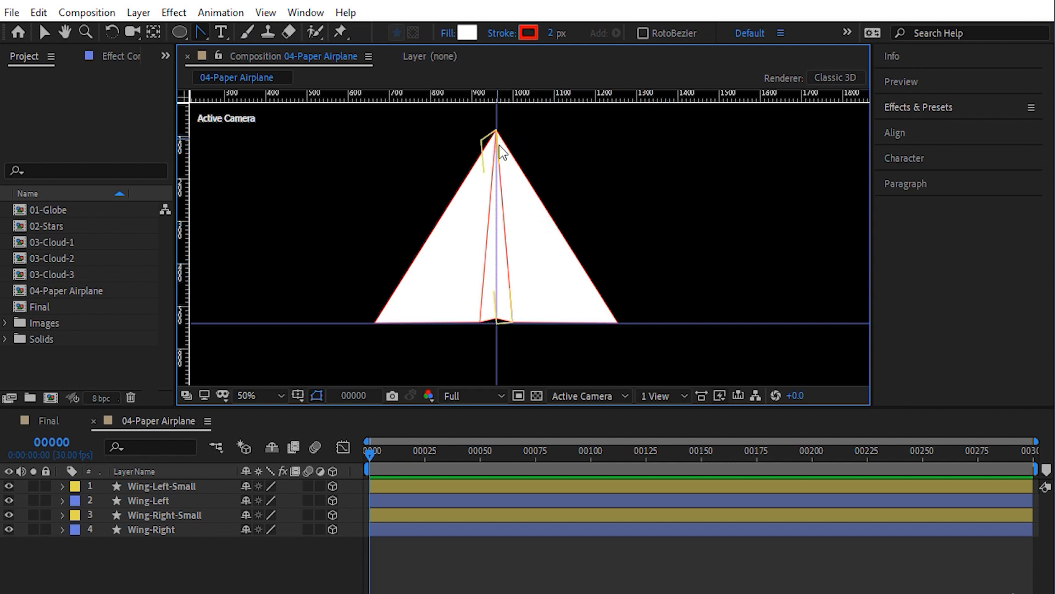
# Step: Lock the Wing-Left-Small and Wing-Right-Small layers
pyautogui.scroll(1, 498, 179)
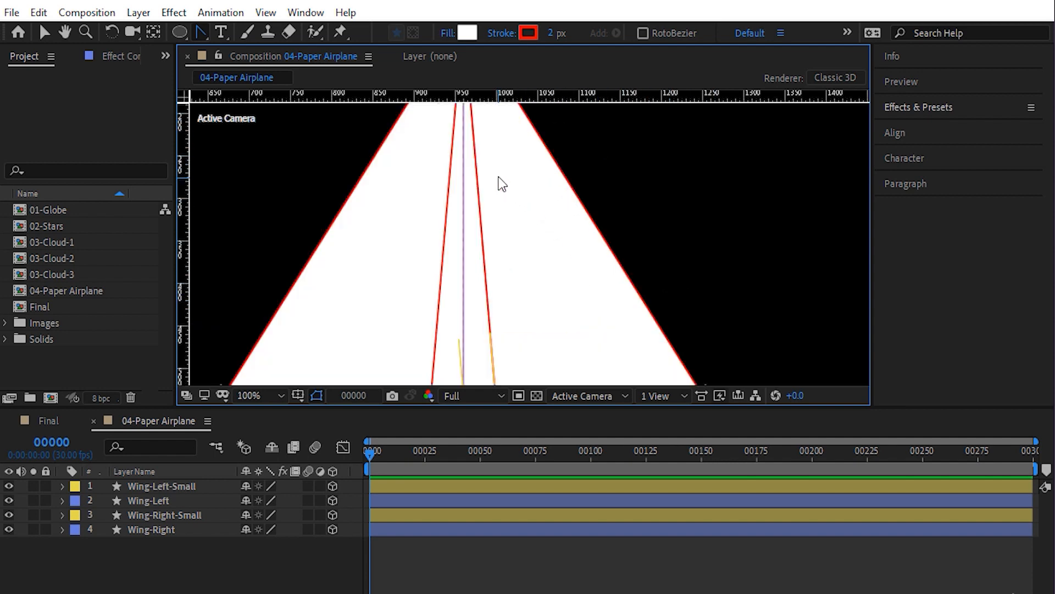
pyautogui.moveTo(498, 158); pyautogui.dragTo(512, 272)
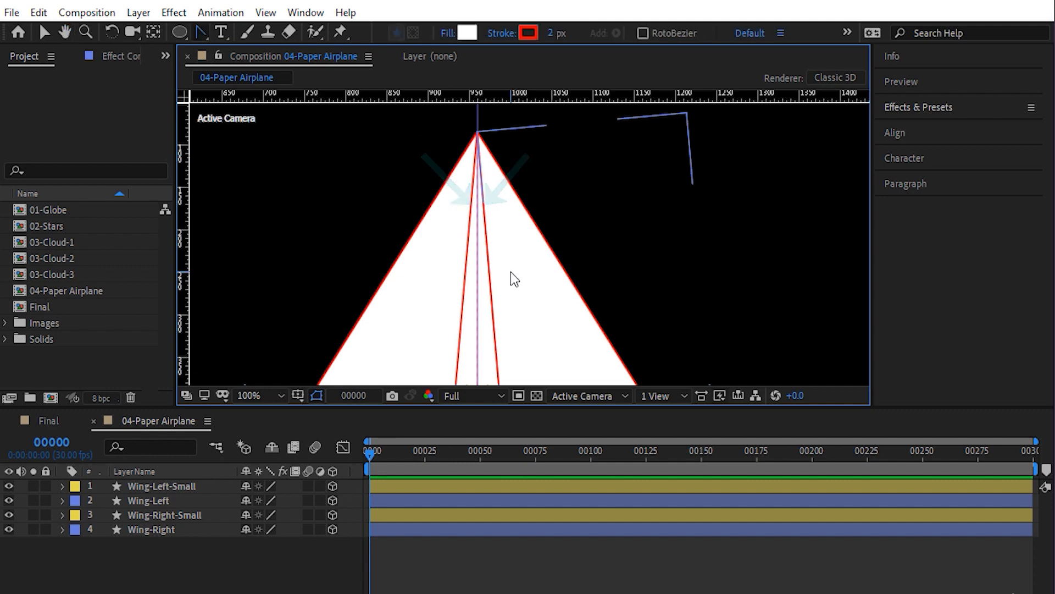
pyautogui.click(166, 484)
pyautogui.keyDown('ctrl'); pyautogui.click(174, 514); pyautogui.keyUp('ctrl')
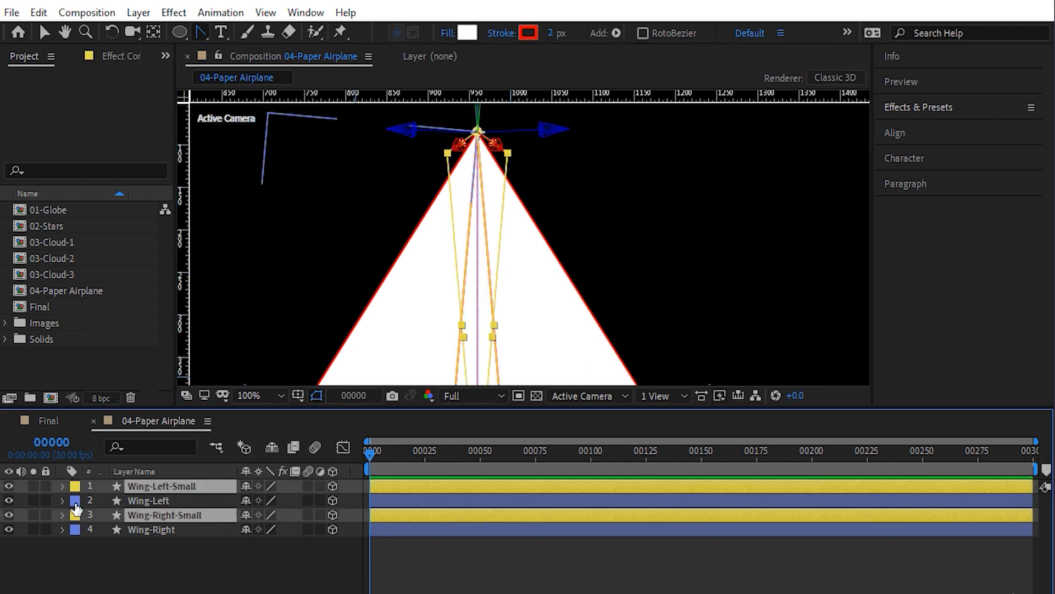
pyautogui.click(46, 486)
# Step: Add a vertex on Wing-Right's inner edge with the Pen tool and move it onto the vertical centre guide
pyautogui.click(528, 301)
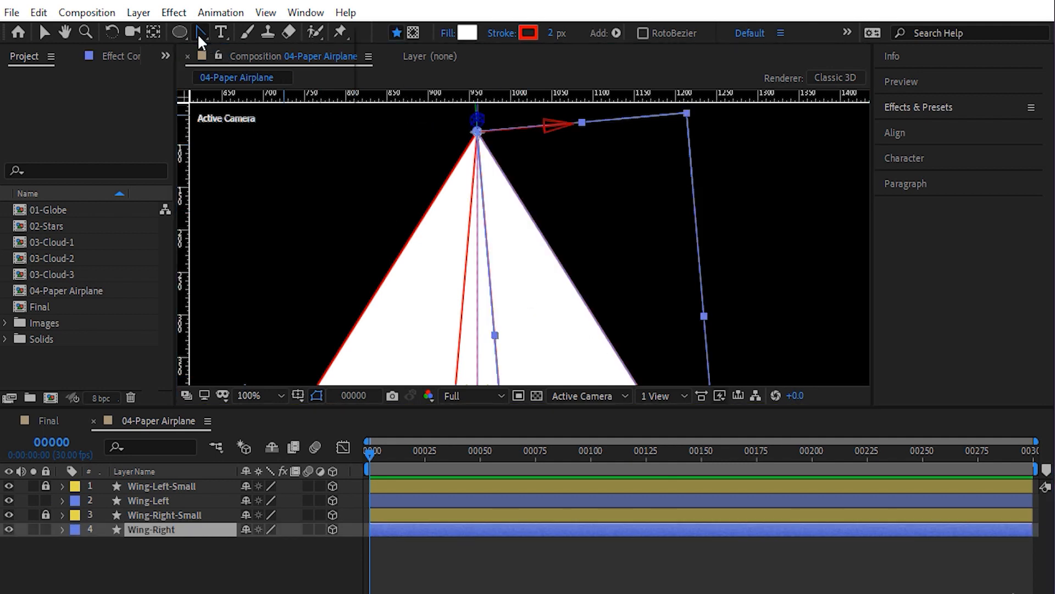
pyautogui.moveTo(197, 33); pyautogui.dragTo(263, 35)
pyautogui.click(489, 254)
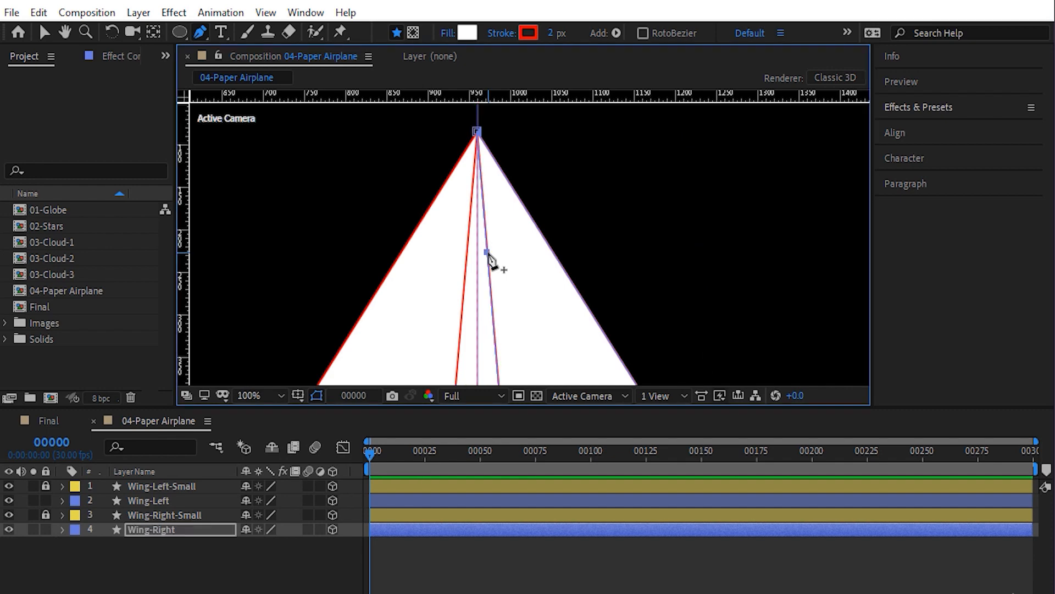
pyautogui.scroll(1, 489, 253)
pyautogui.moveTo(203, 30); pyautogui.dragTo(266, 88)
pyautogui.moveTo(446, 261); pyautogui.dragTo(428, 259)
pyautogui.scroll(-2, 427, 260)
pyautogui.press('F2')
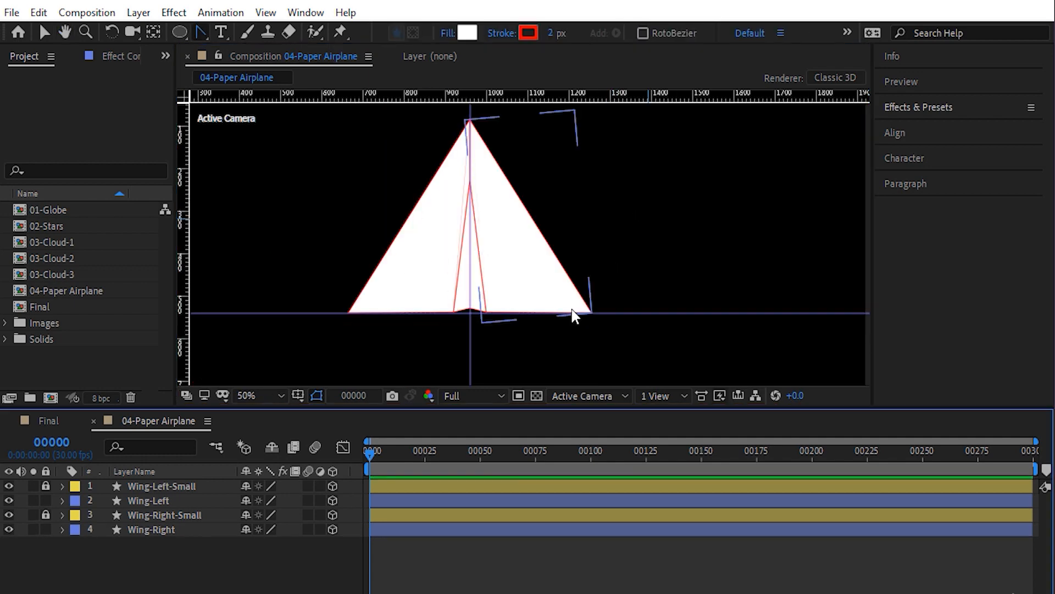
# Step: Add two vertices to Wing-Right near its outer lower corner, one on the slanted edge and one on the lower edge
pyautogui.moveTo(202, 32); pyautogui.dragTo(259, 33)
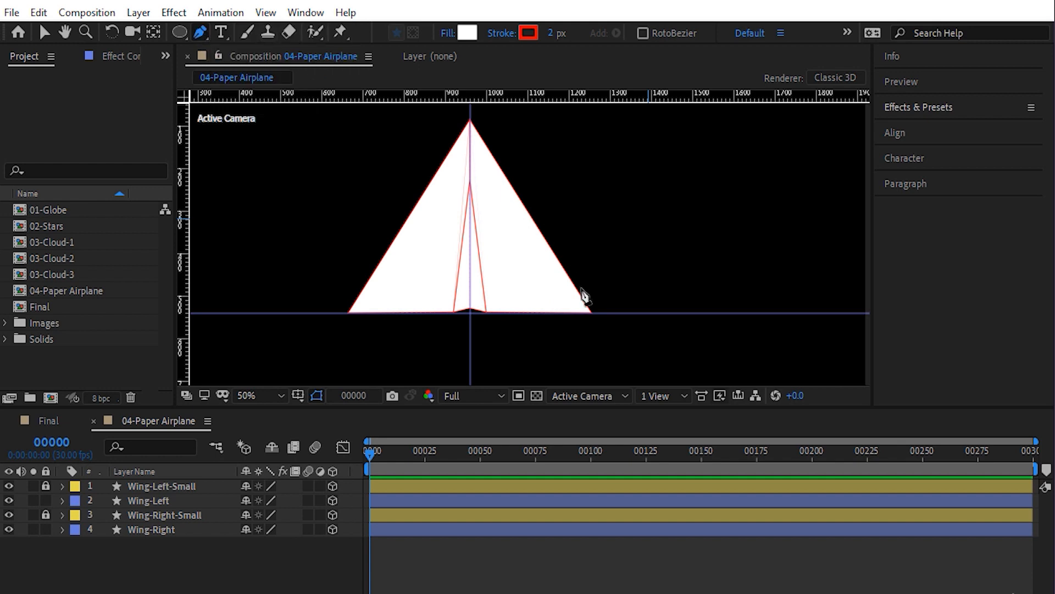
pyautogui.click(189, 526)
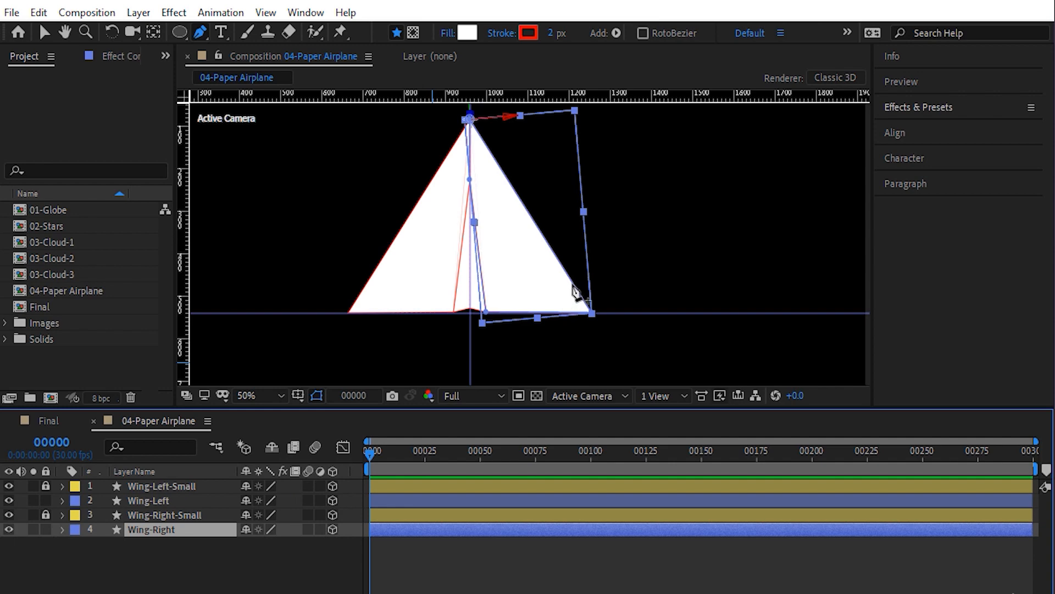
pyautogui.scroll(1, 573, 289)
pyautogui.moveTo(592, 298); pyautogui.dragTo(555, 223)
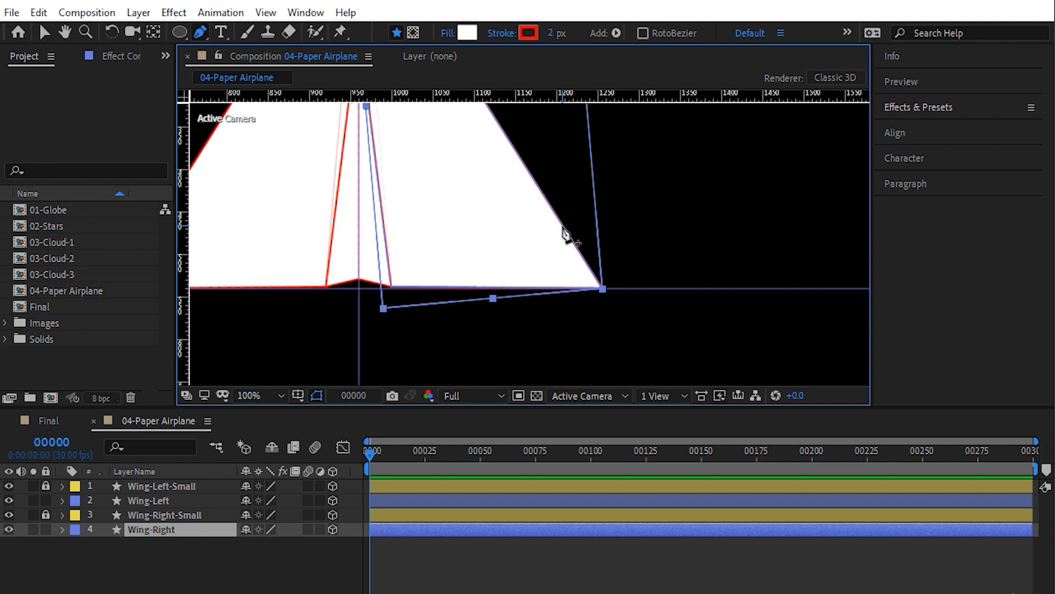
pyautogui.click(557, 217)
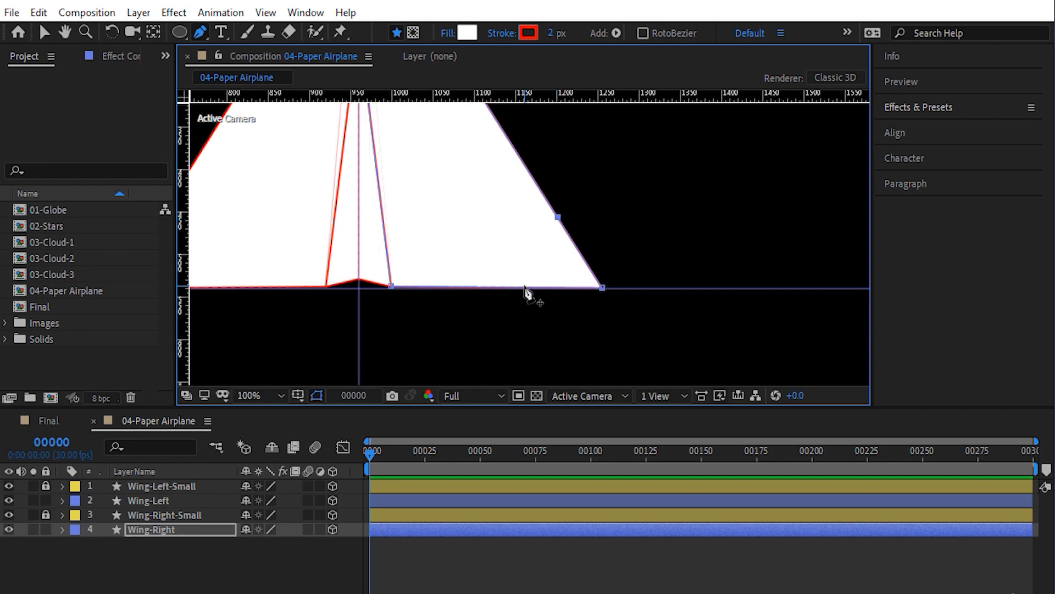
pyautogui.click(526, 287)
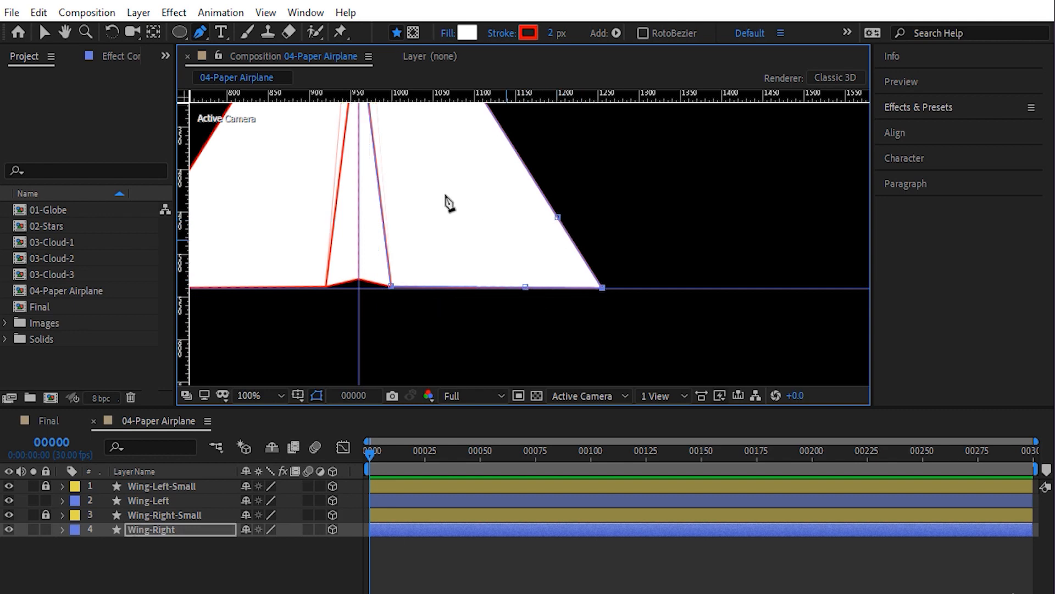
# Step: Round Wing-Right's outer lower corner with the Convert Vertex tool and move its vertex inward
pyautogui.click(193, 35)
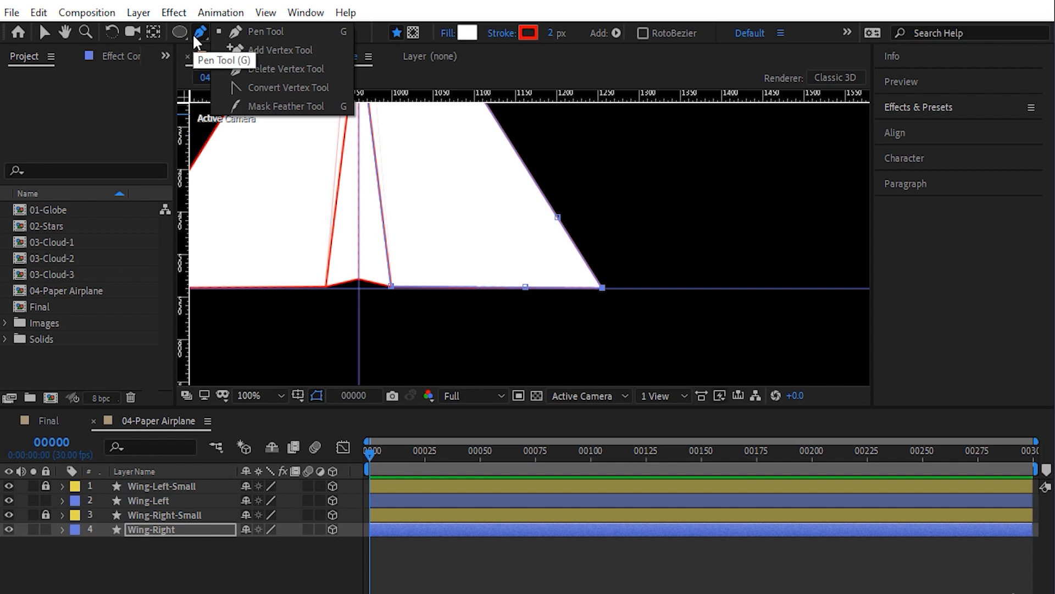
pyautogui.click(273, 88)
pyautogui.click(603, 287)
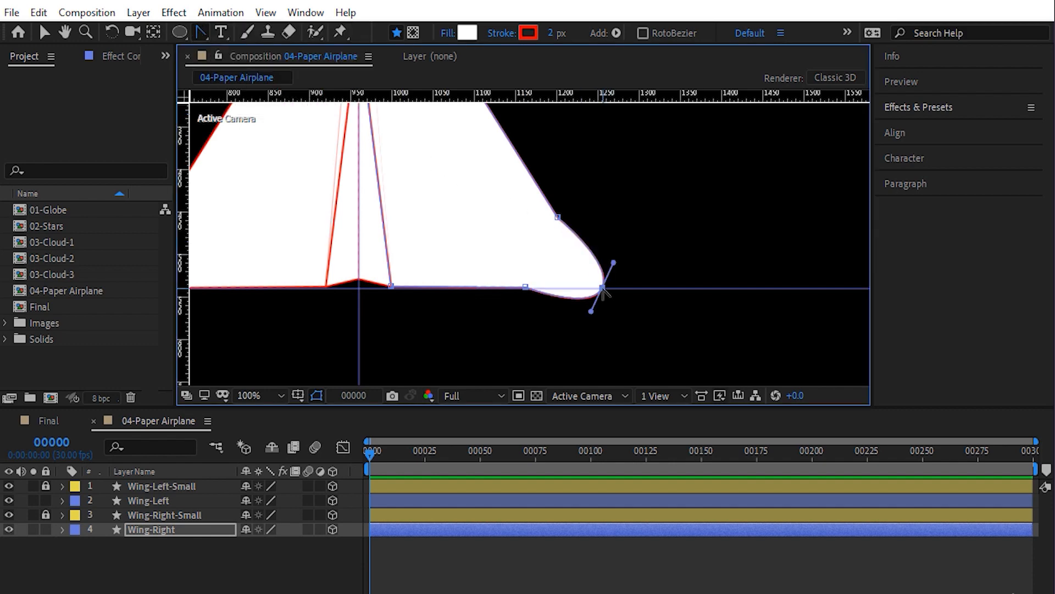
pyautogui.moveTo(602, 287); pyautogui.dragTo(575, 272)
pyautogui.moveTo(438, 264); pyautogui.dragTo(584, 264)
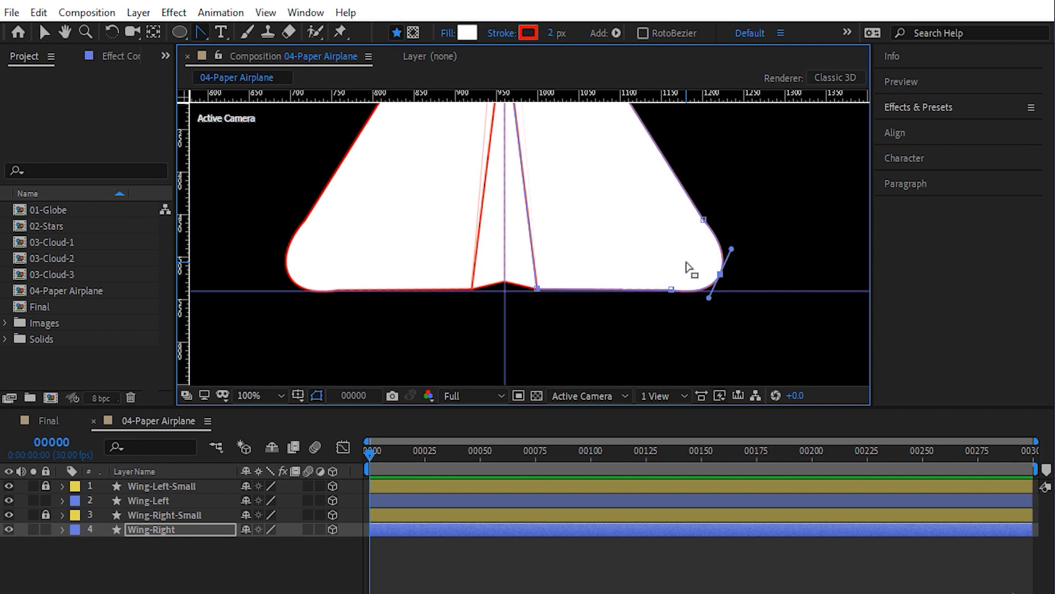
# Step: Enlarge the composition view and adjust both curve handles of Wing-Right's rounded corner
pyautogui.press('`')
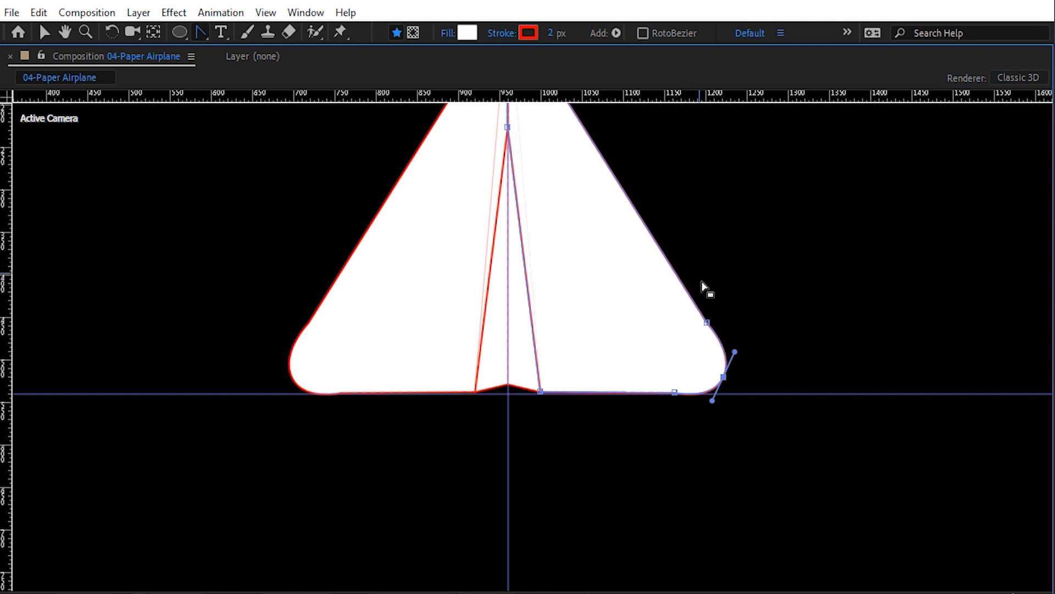
pyautogui.click(706, 323)
pyautogui.moveTo(735, 351); pyautogui.dragTo(729, 344)
pyautogui.click(712, 400)
pyautogui.moveTo(713, 402); pyautogui.dragTo(713, 394)
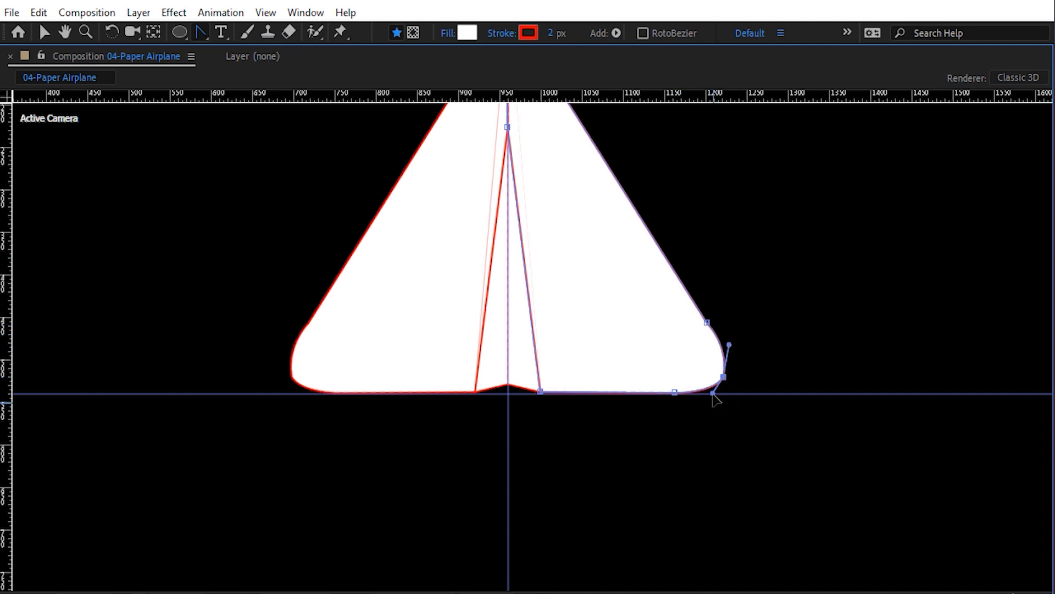
# Step: Turn off Snap to Guides and reshape the curve handles of Wing-Right's rounded corner
pyautogui.click(266, 12)
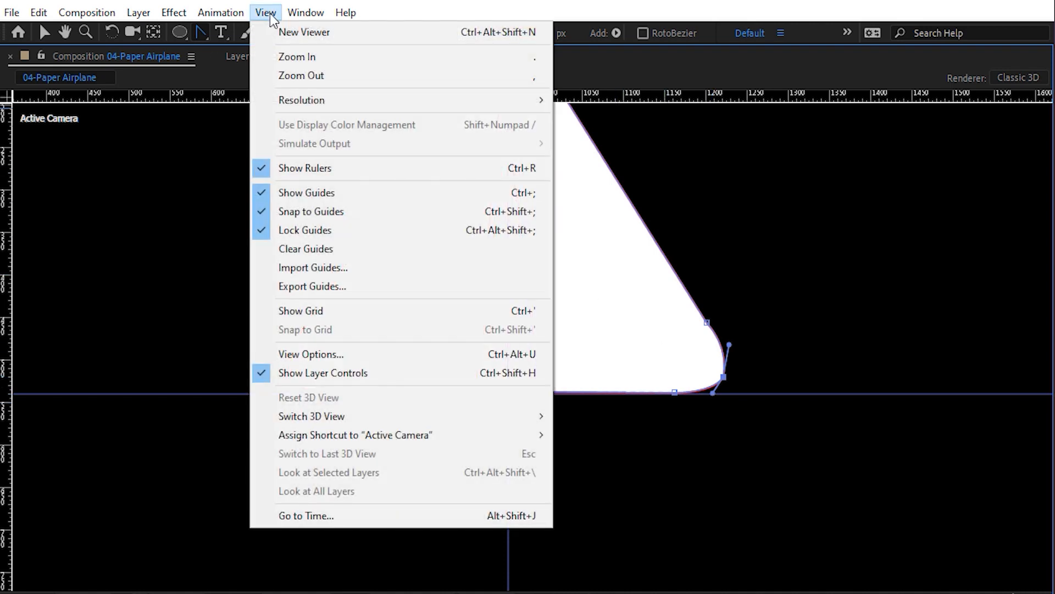
pyautogui.click(308, 212)
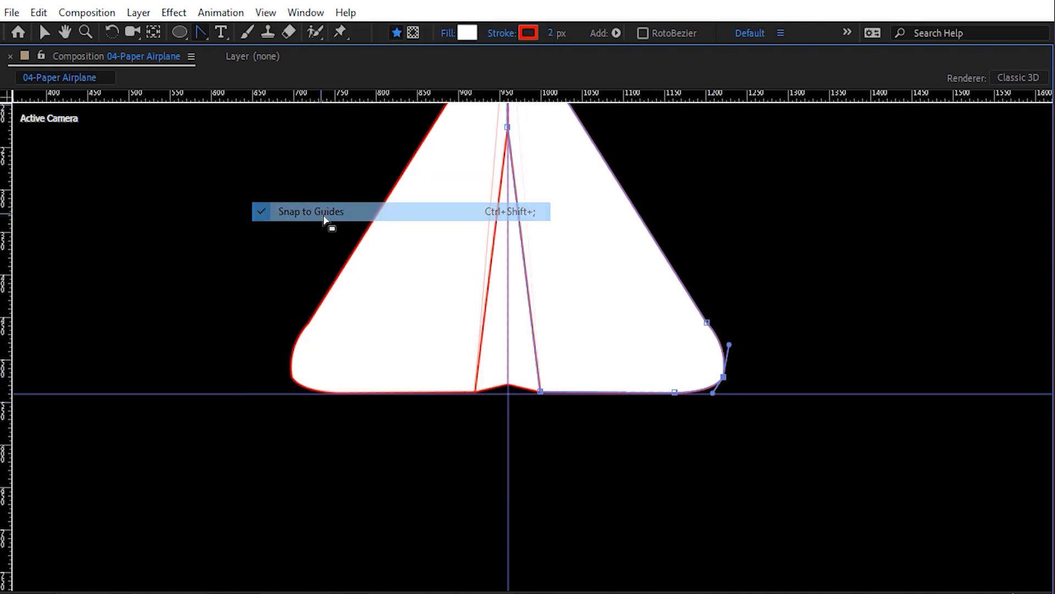
pyautogui.moveTo(723, 377); pyautogui.dragTo(725, 339)
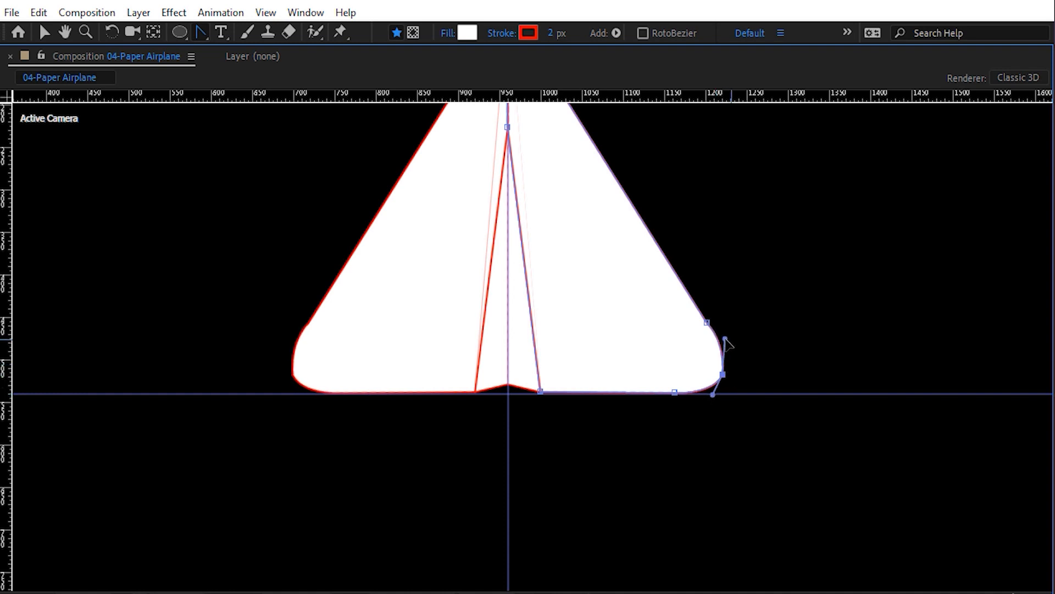
pyautogui.moveTo(714, 394); pyautogui.dragTo(725, 368)
pyautogui.keyDown('alt'); pyautogui.click(723, 375); pyautogui.keyUp('alt')
pyautogui.moveTo(725, 368); pyautogui.dragTo(712, 462)
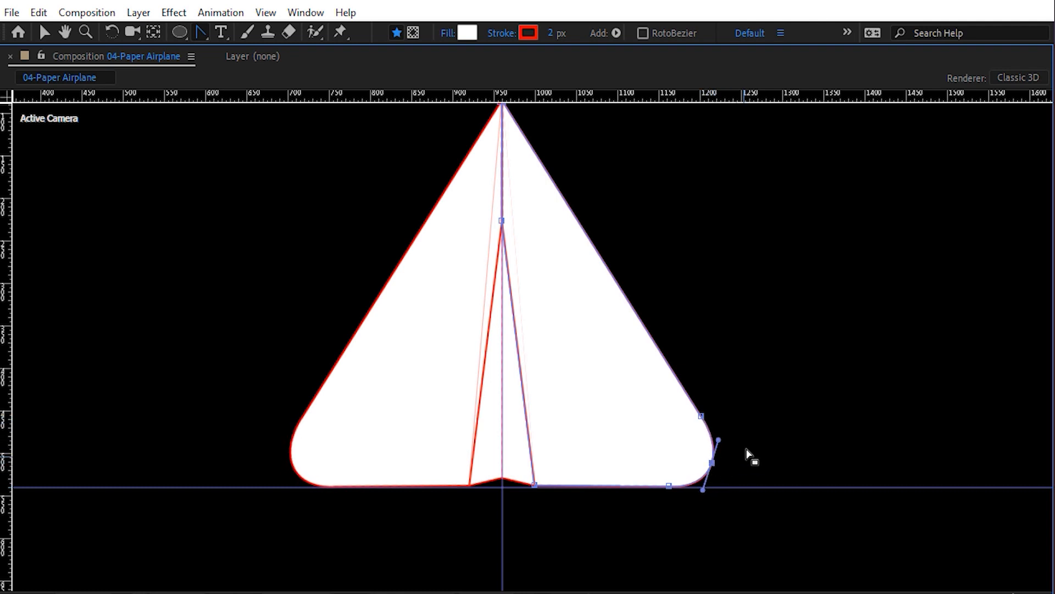
# Step: Move the two vertices beside Wing-Right's rounded corner closer to it and readjust the curve handles
pyautogui.click(822, 420)
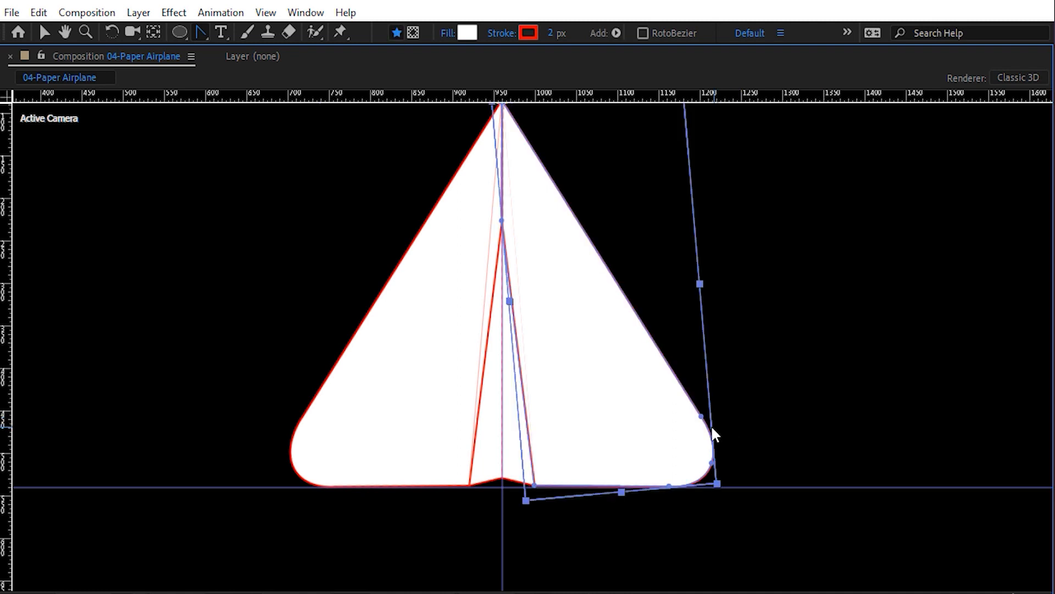
pyautogui.click(714, 434)
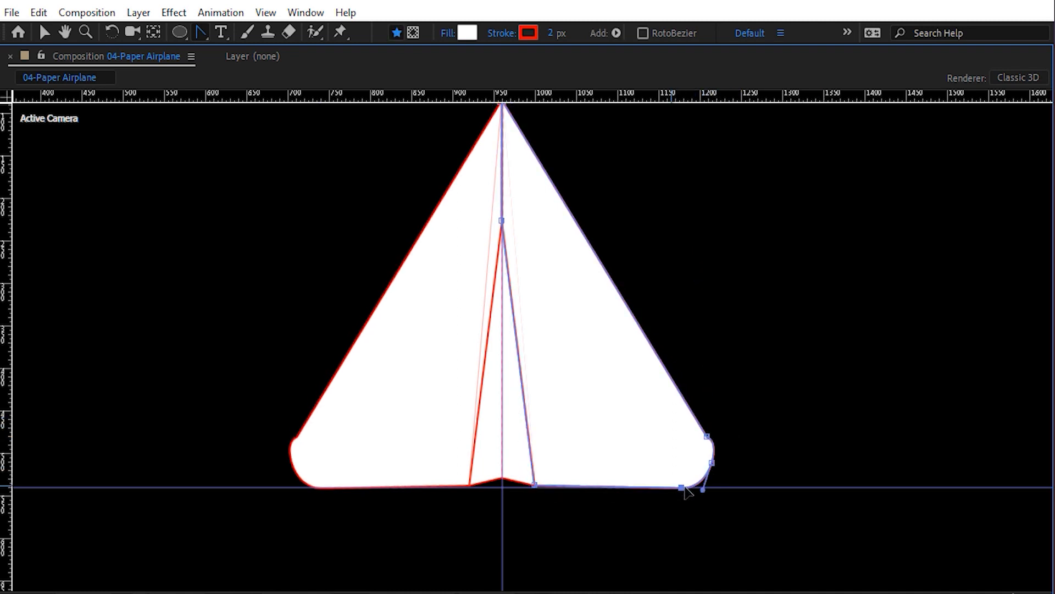
pyautogui.moveTo(685, 487); pyautogui.dragTo(710, 489)
pyautogui.moveTo(725, 449); pyautogui.dragTo(719, 452)
pyautogui.moveTo(709, 489); pyautogui.dragTo(715, 473)
pyautogui.moveTo(711, 491); pyautogui.dragTo(752, 259)
# Step: Fine-tune the corner vertex and its curve handles for a smooth wing tip, and show the whole composition
pyautogui.scroll(1, 717, 475)
pyautogui.press('space')
pyautogui.moveTo(909, 393)
pyautogui.mouseDown()
pyautogui.moveTo(918, 354)
pyautogui.moveTo(905, 393)
pyautogui.mouseUp()
pyautogui.moveTo(889, 429); pyautogui.dragTo(895, 425)
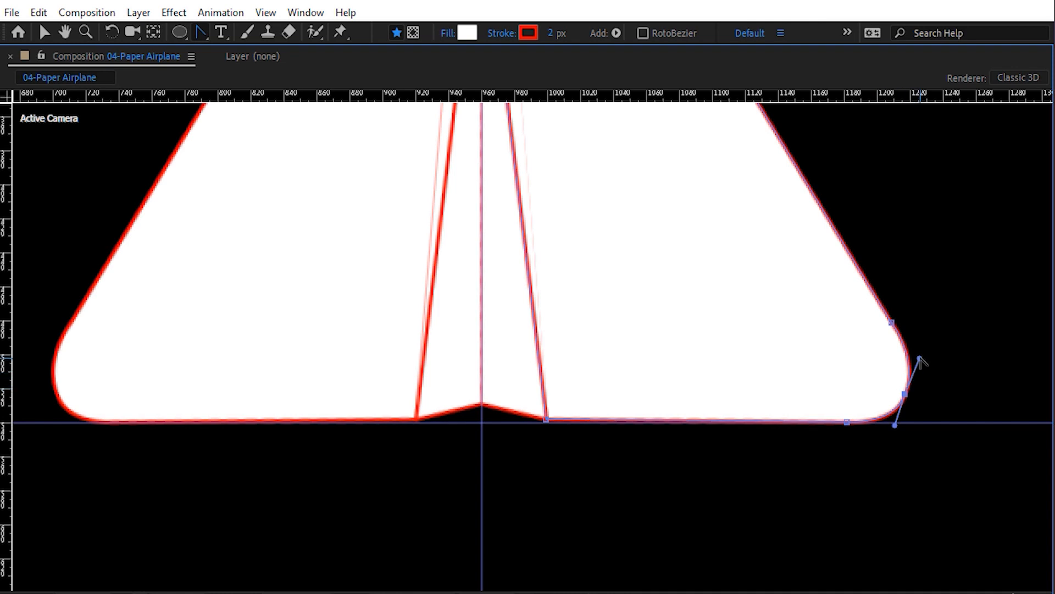
pyautogui.moveTo(920, 360); pyautogui.dragTo(921, 362)
pyautogui.press('/')
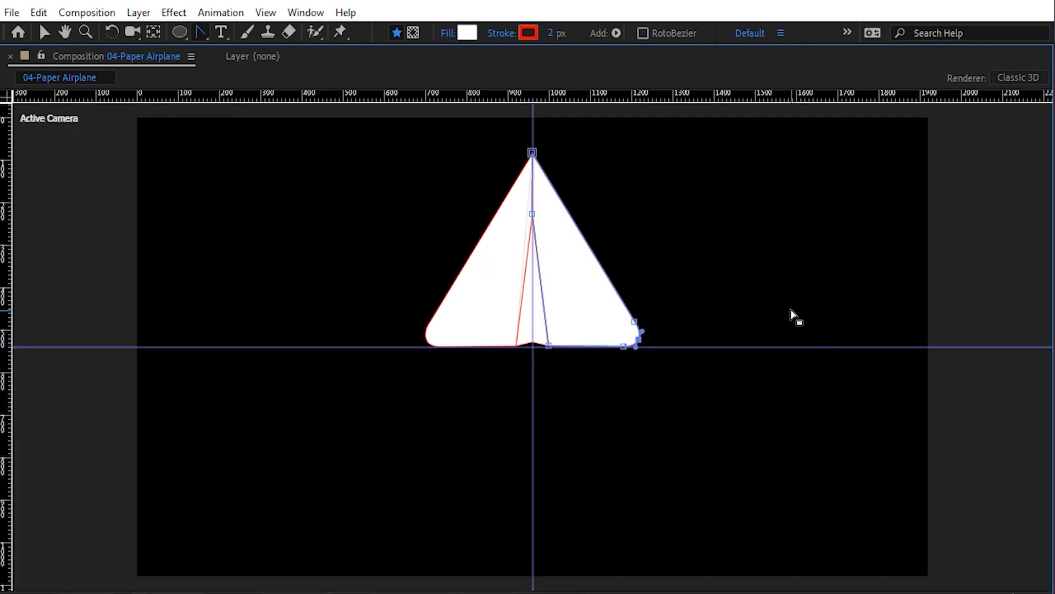
# Step: Deselect the wing, leave the enlarged composition view, and hide both small wing layers
pyautogui.click(724, 280)
pyautogui.click(724, 281)
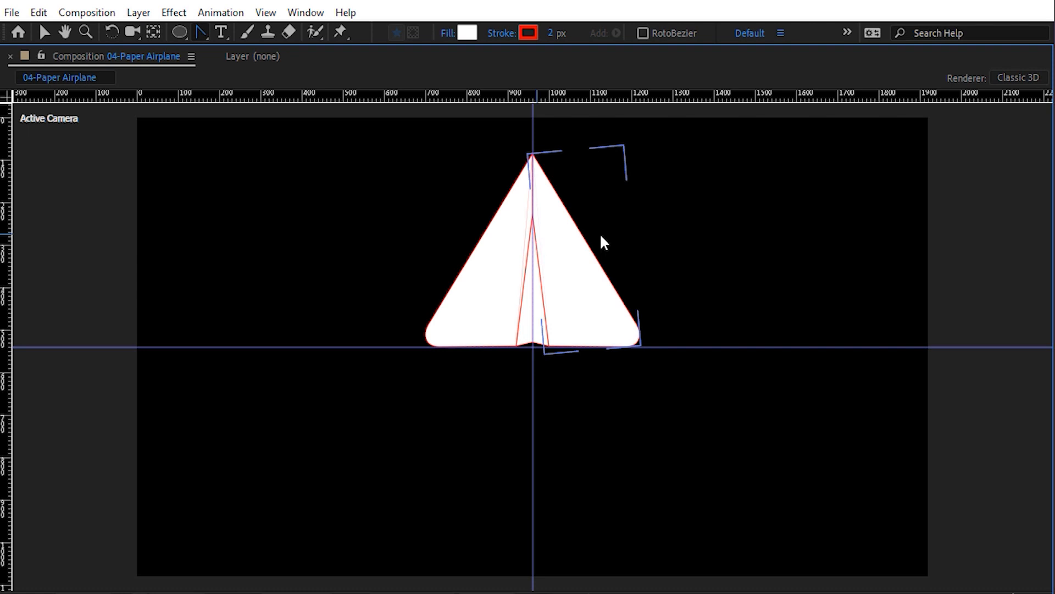
pyautogui.press('`')
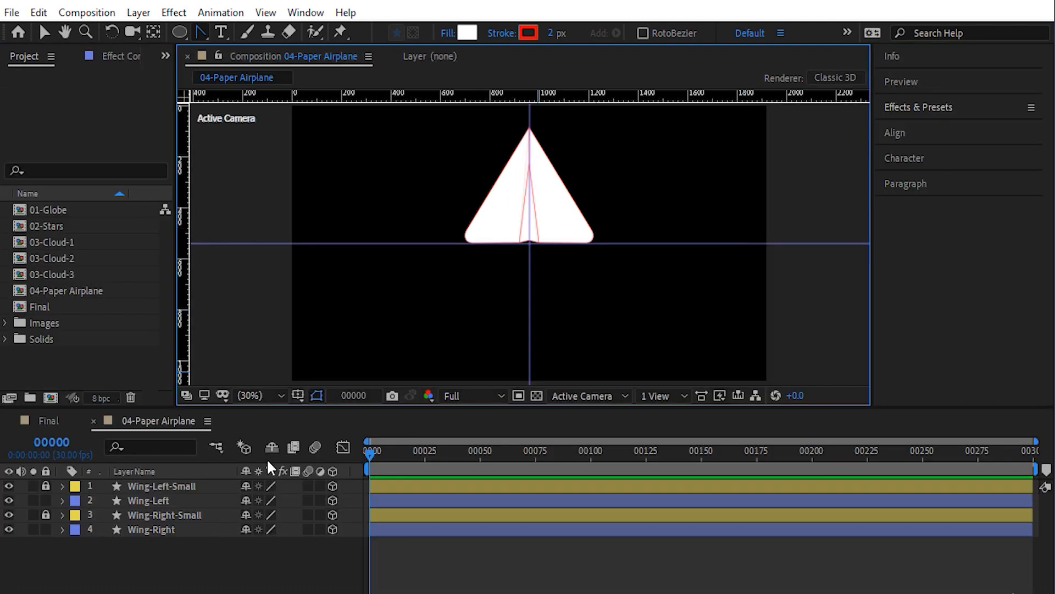
pyautogui.keyDown('ctrl'); pyautogui.click(7, 516); pyautogui.keyUp('ctrl')
# Step: Add a vertex on Wing-Right's inner edge just below the tip of the centre notch
pyautogui.scroll(3, 535, 166)
pyautogui.moveTo(541, 207)
pyautogui.mouseDown()
pyautogui.moveTo(522, 384)
pyautogui.moveTo(535, 285)
pyautogui.moveTo(535, 298)
pyautogui.moveTo(526, 197)
pyautogui.mouseUp()
pyautogui.scroll(2, 526, 271)
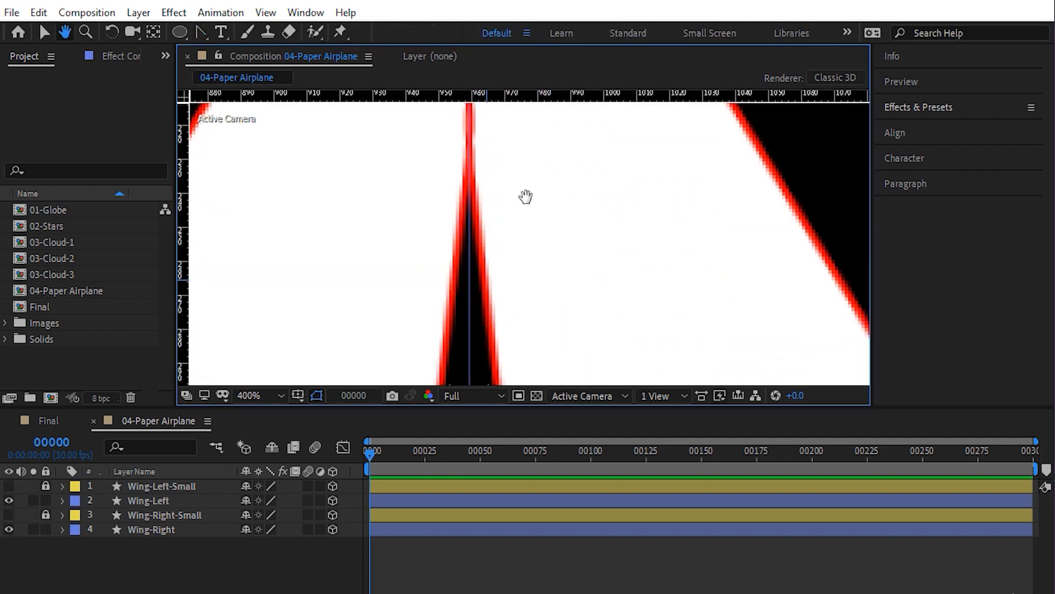
pyautogui.press('g')
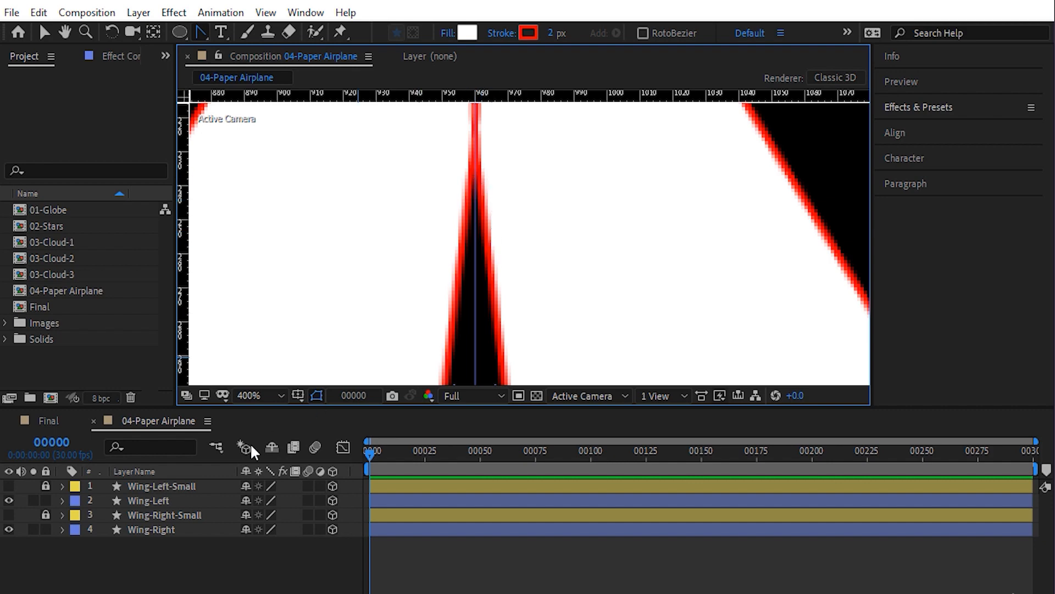
pyautogui.click(161, 529)
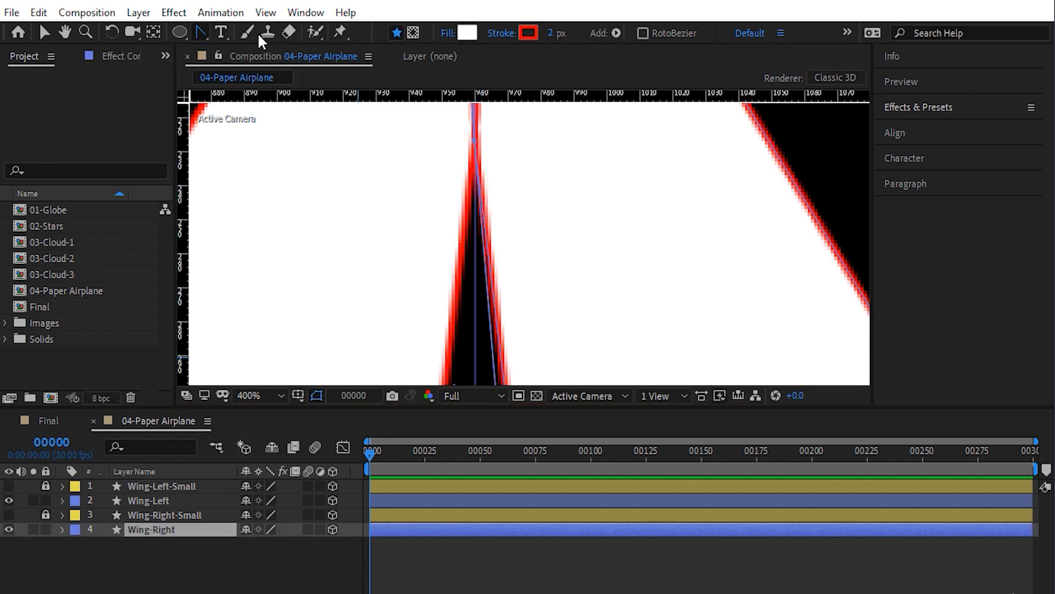
pyautogui.press('g')
pyautogui.click(488, 249)
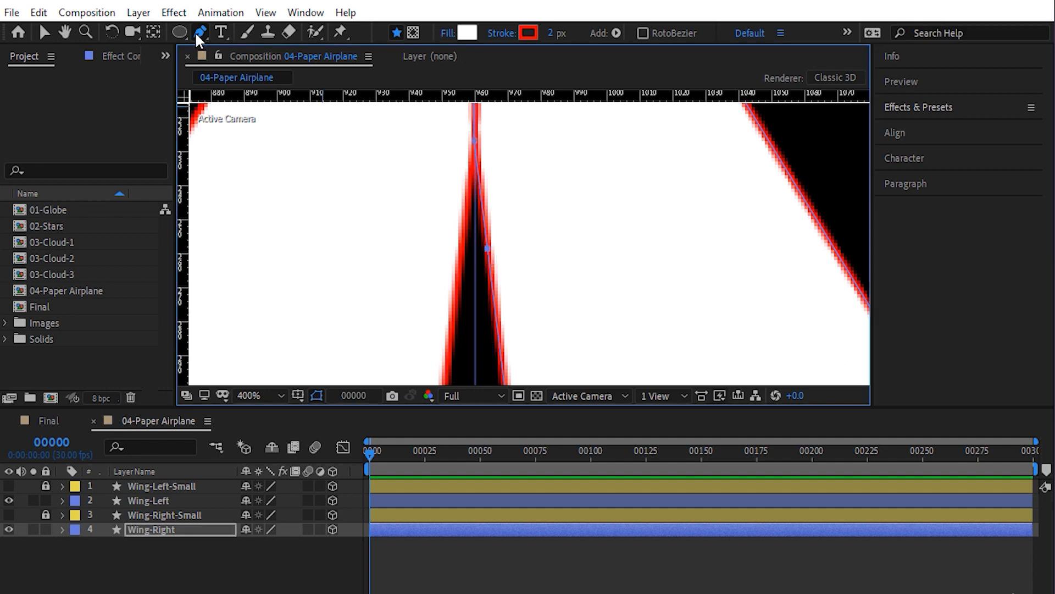
# Step: Convert and reshape Wing-Right's inner vertices with curve handles to round the tip of the centre notch
pyautogui.moveTo(195, 31); pyautogui.dragTo(271, 91)
pyautogui.moveTo(488, 251); pyautogui.dragTo(528, 151)
pyautogui.scroll(-2, 509, 184)
pyautogui.scroll(-1, 514, 191)
pyautogui.scroll(1, 523, 157)
pyautogui.moveTo(509, 198); pyautogui.dragTo(576, 281)
pyautogui.scroll(1, 514, 216)
pyautogui.moveTo(510, 214); pyautogui.dragTo(516, 196)
pyautogui.moveTo(537, 269); pyautogui.dragTo(530, 282)
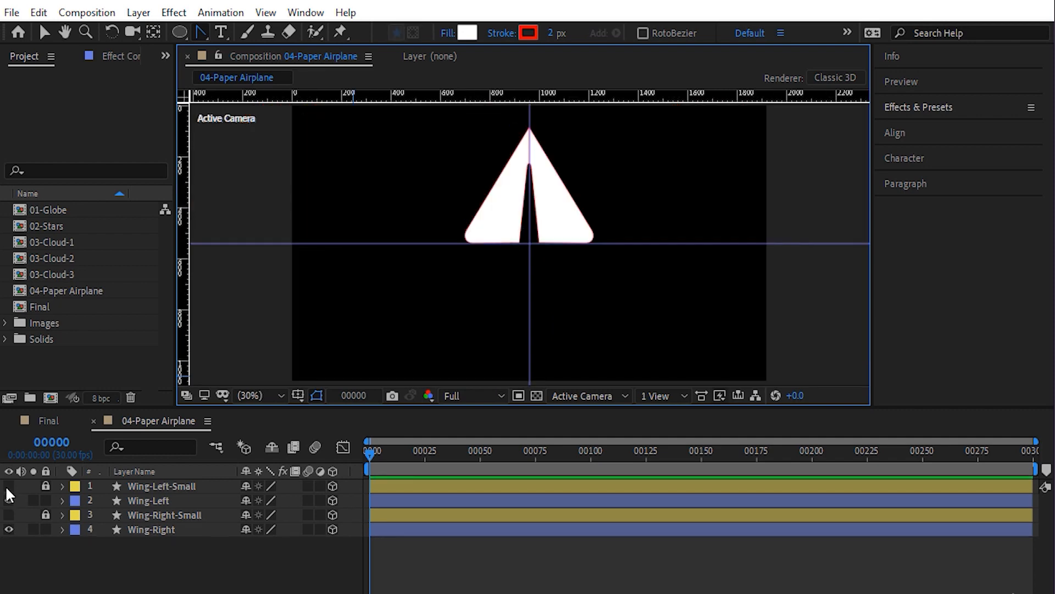
# Step: Show Wing-Left-Small and Wing-Right-Small again and inspect the rounded notch up close
pyautogui.click(8, 487)
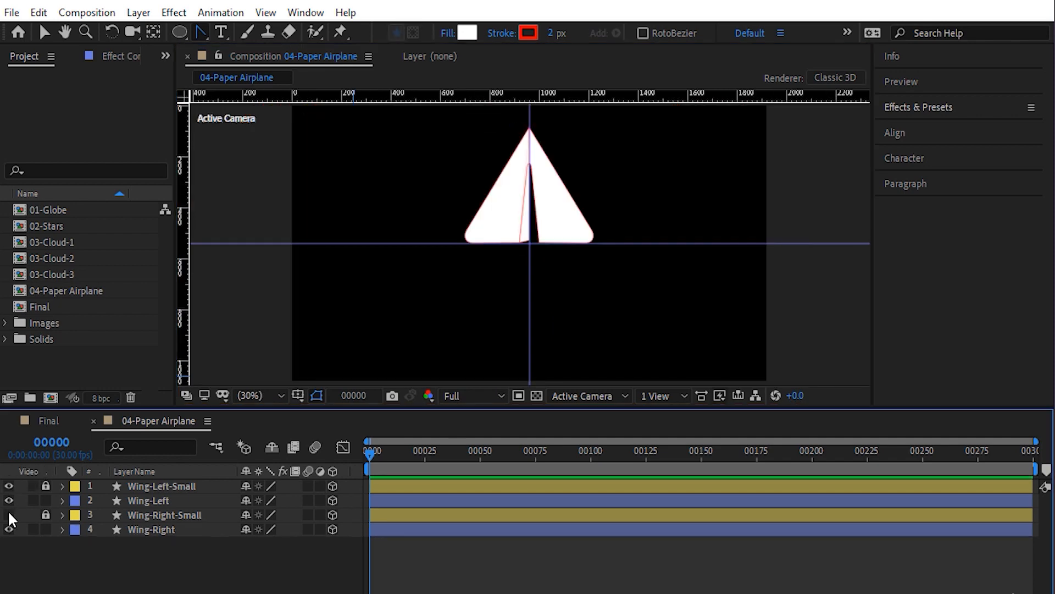
pyautogui.click(9, 514)
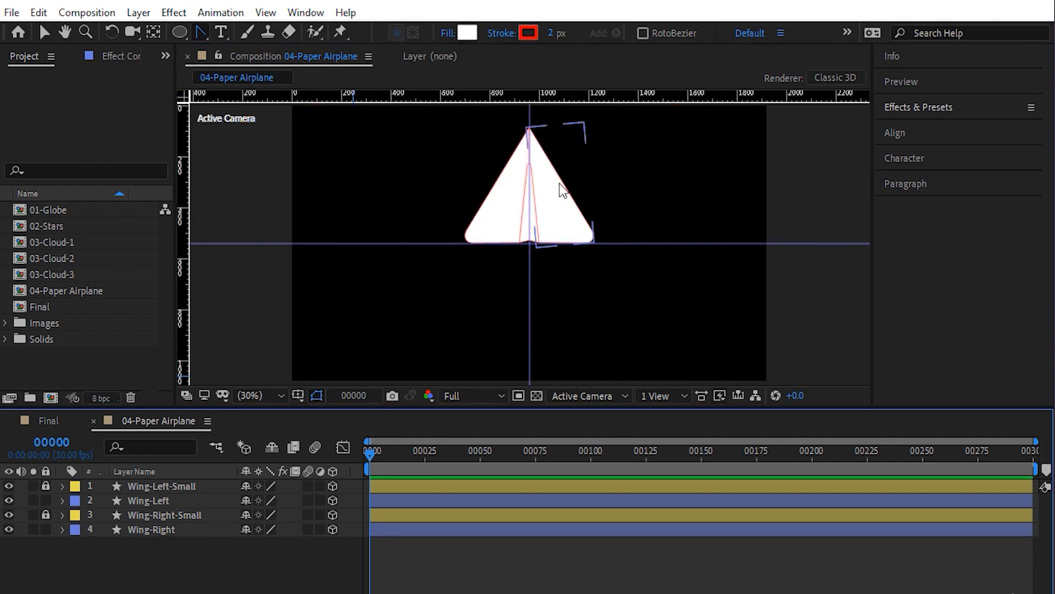
pyautogui.press('.')
pyautogui.press('.')
pyautogui.press('.')
pyautogui.press('.')
pyautogui.scroll(5, 572, 286)
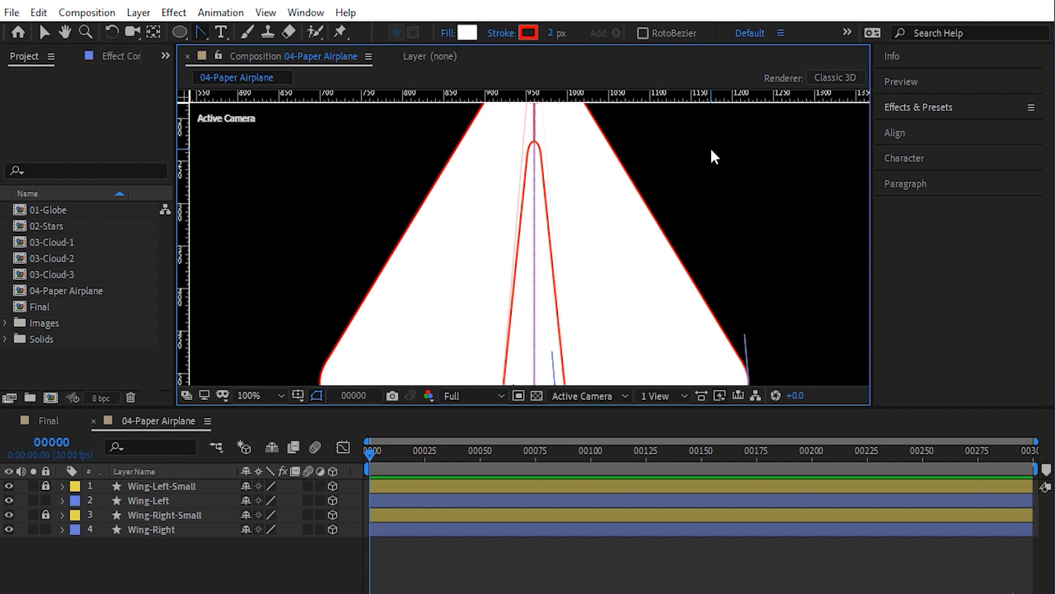
# Step: Add a null object to the composition and name it Control
pyautogui.click(141, 15)
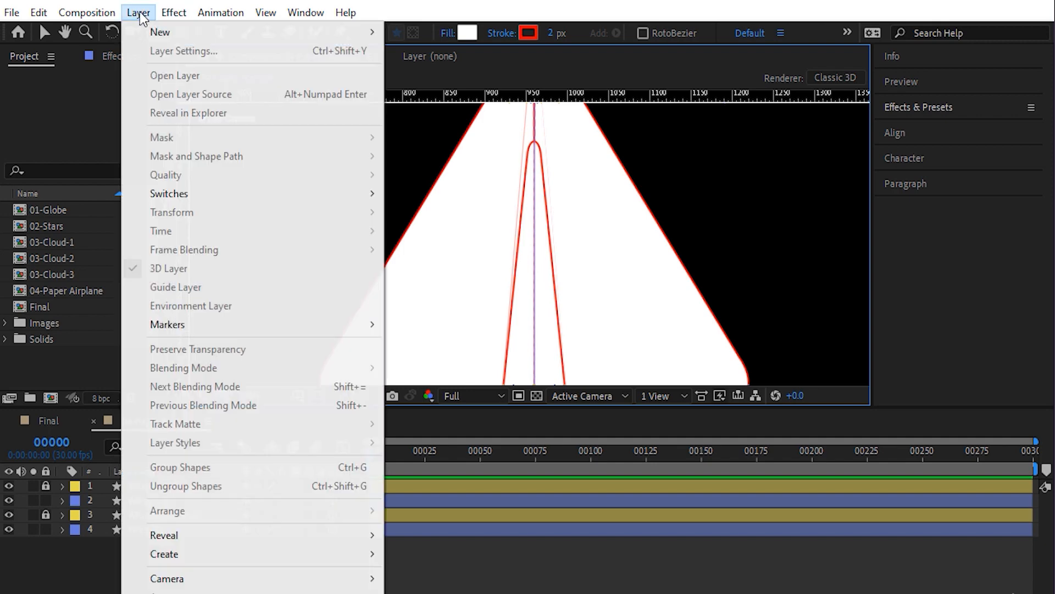
pyautogui.moveTo(158, 35)
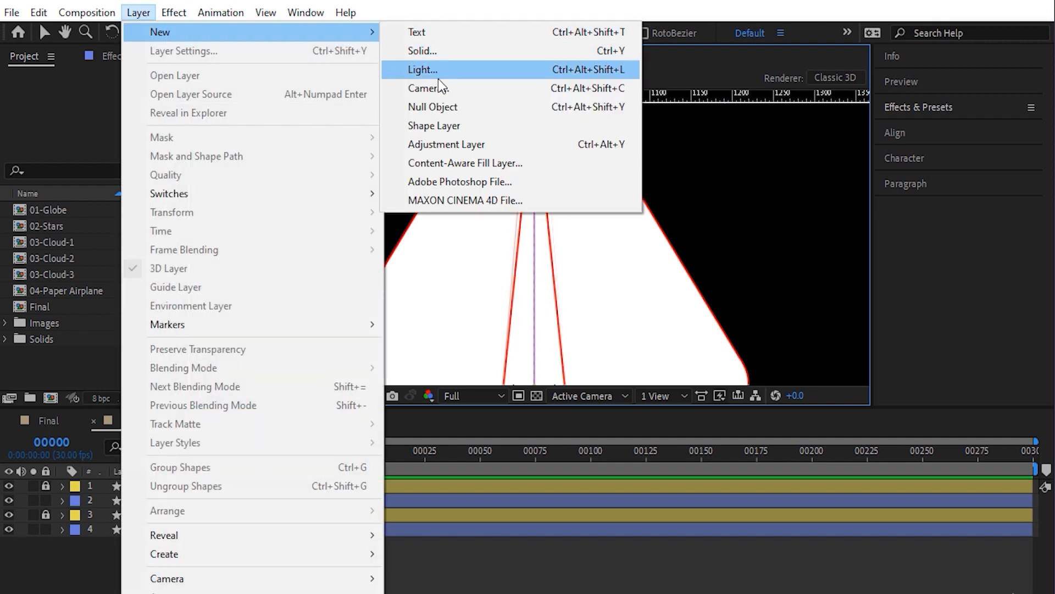
pyautogui.click(443, 101)
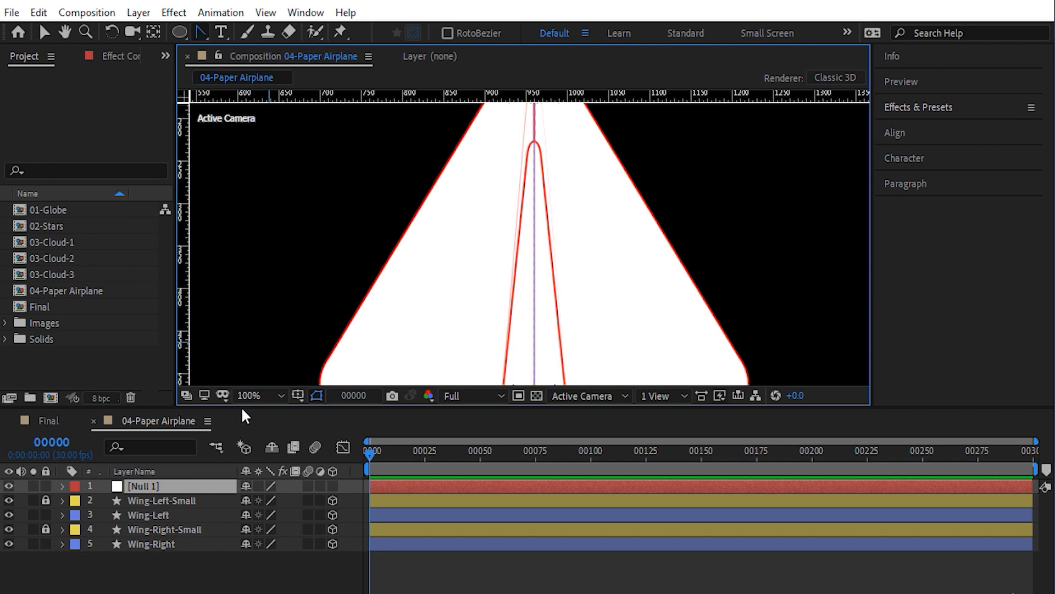
pyautogui.click(166, 486)
pyautogui.press('Return')
pyautogui.write('Co')
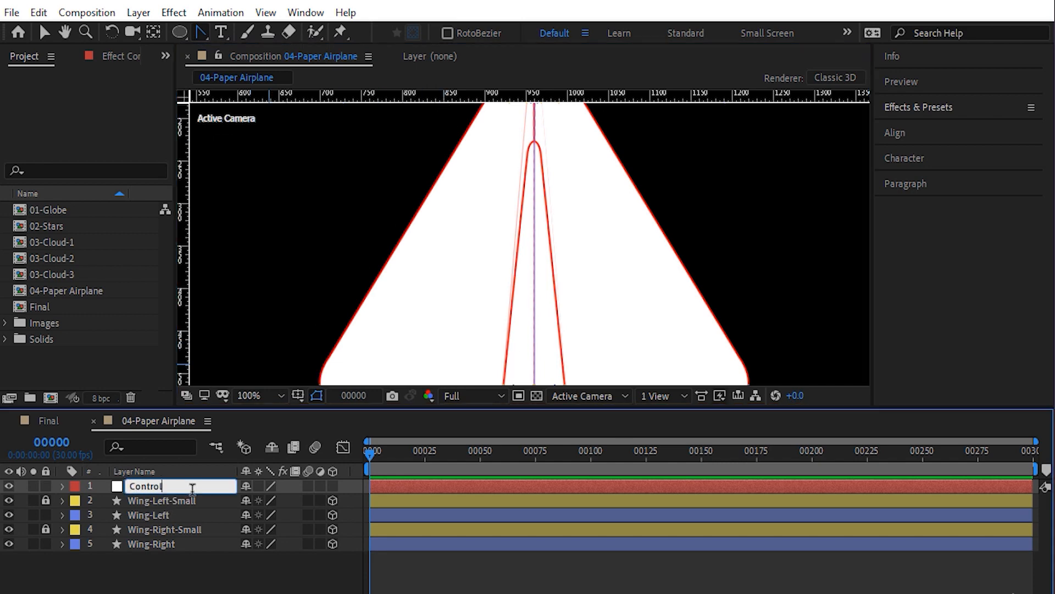
pyautogui.write('ntrol')
pyautogui.press('Return')
# Step: Make the Control null a 3D layer, centre its anchor point in the layer and centre the layer in the composition
pyautogui.scroll(-2, 418, 337)
pyautogui.moveTo(419, 342); pyautogui.dragTo(410, 342)
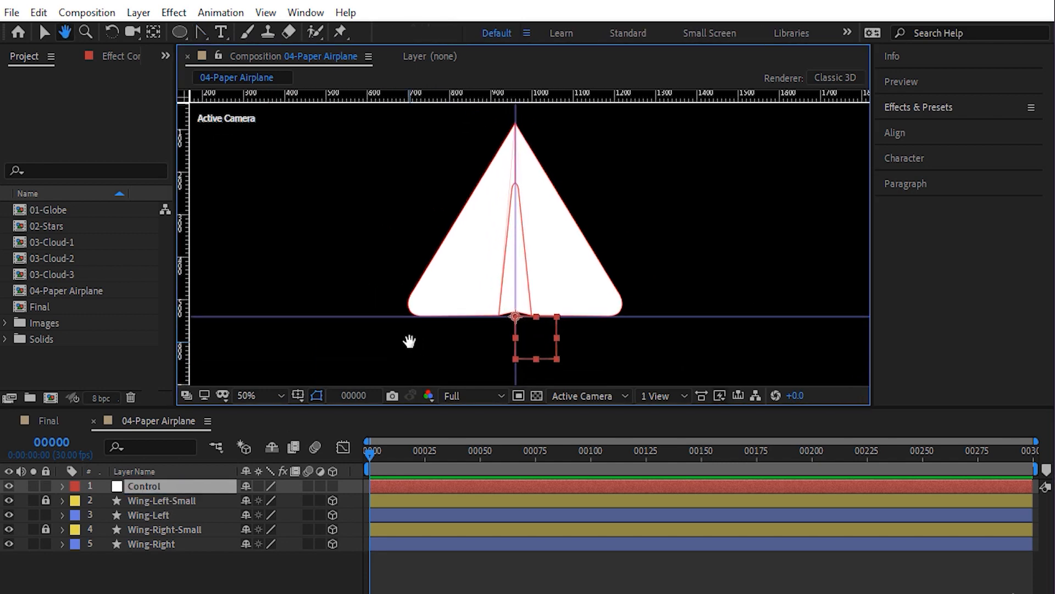
pyautogui.click(331, 485)
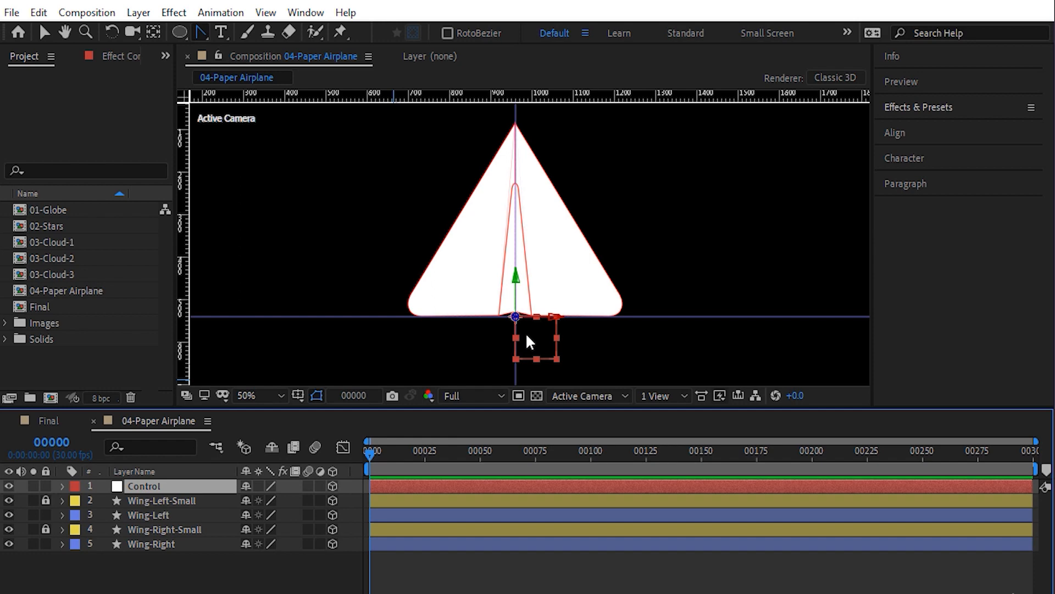
pyautogui.hotkey('ctrl', 'alt', 'Home')
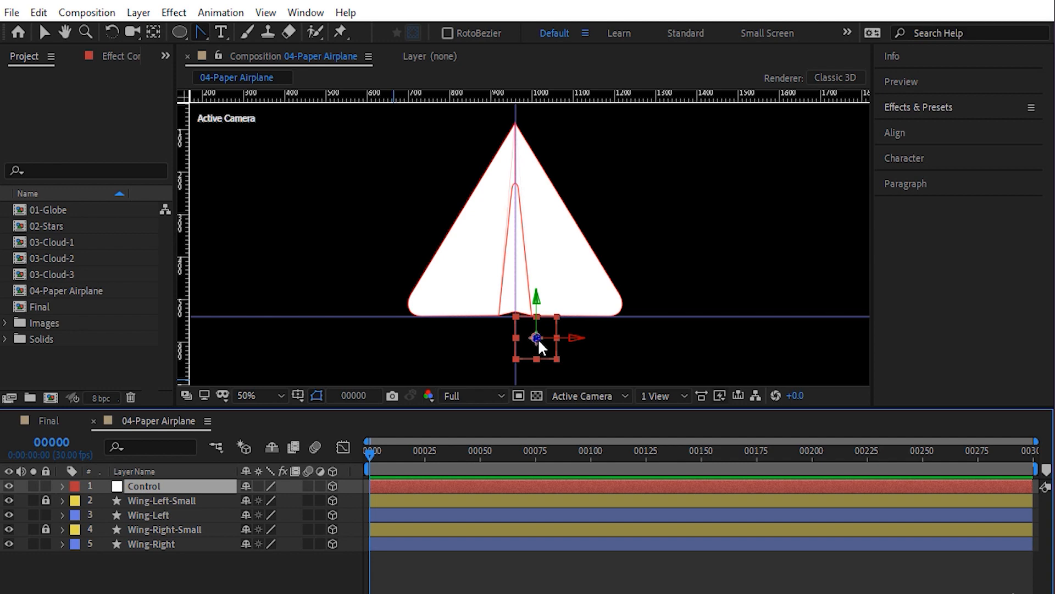
pyautogui.hotkey('ctrl', 'Home')
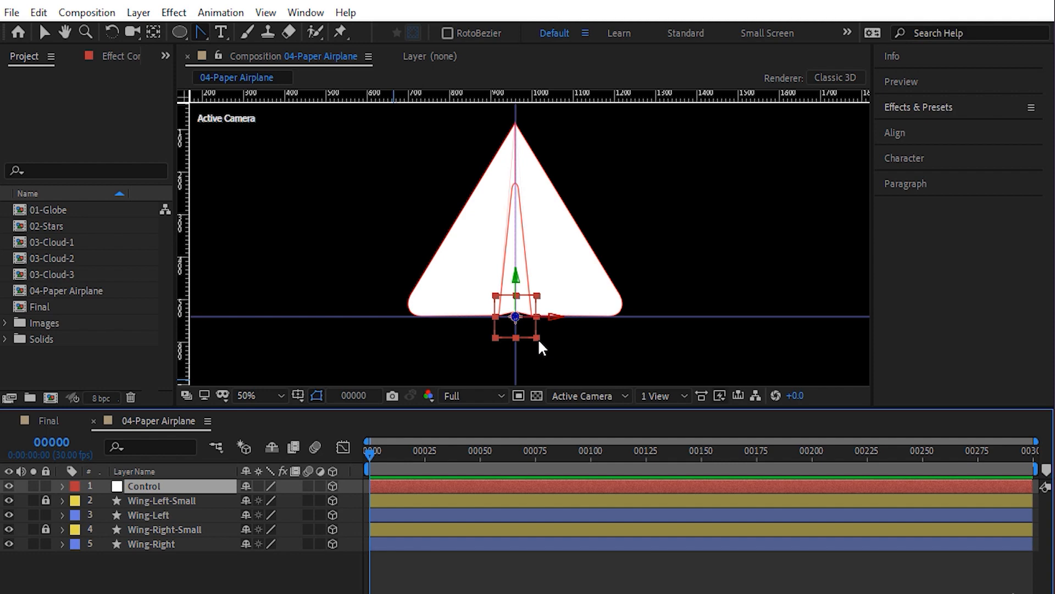
# Step: Set the Y value of the Control null's Orientation to 270°
pyautogui.click(43, 32)
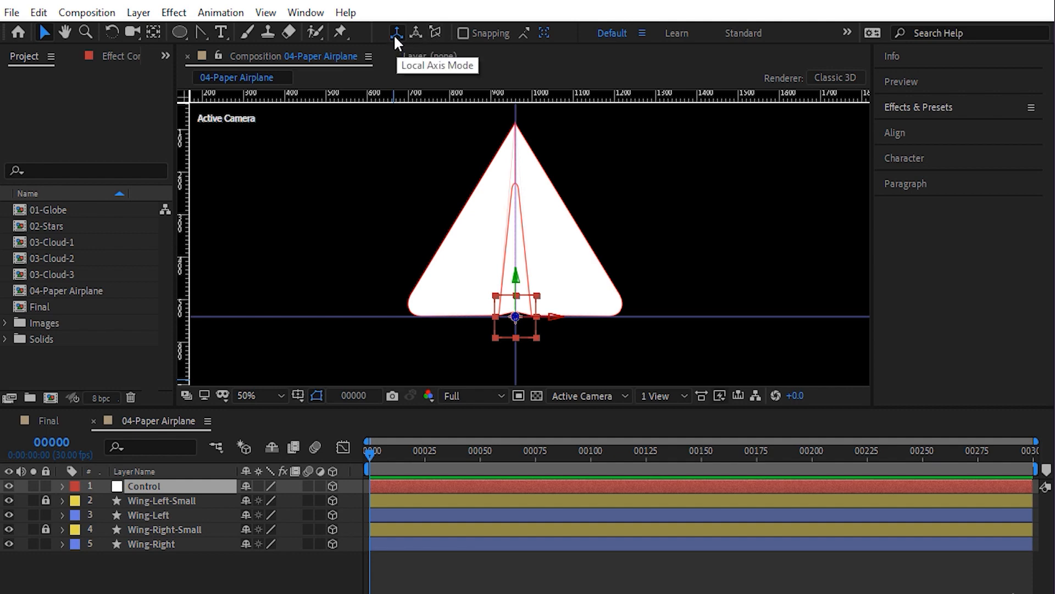
pyautogui.click(152, 491)
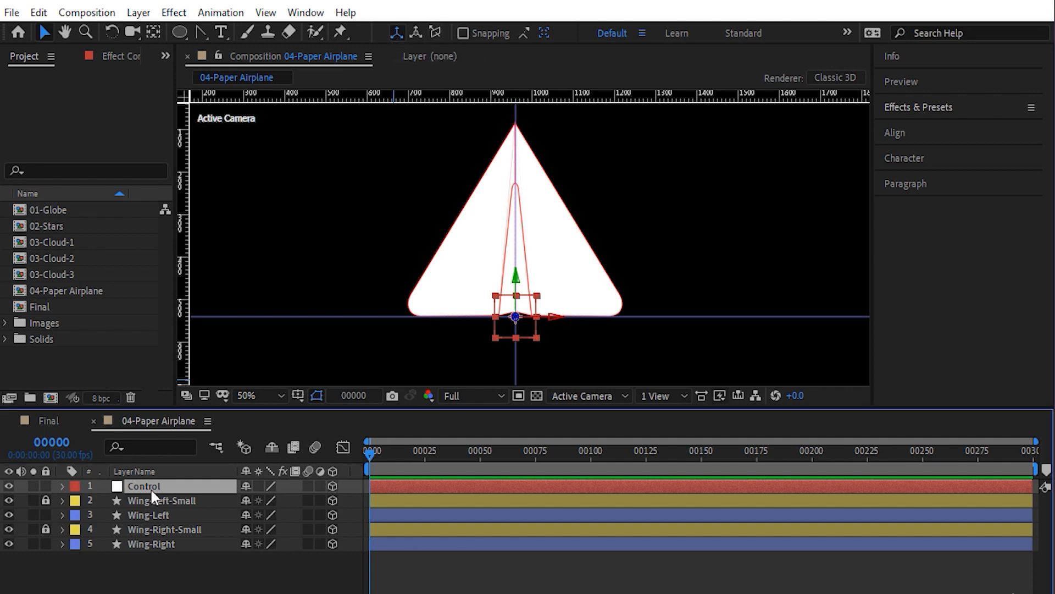
pyautogui.press('r')
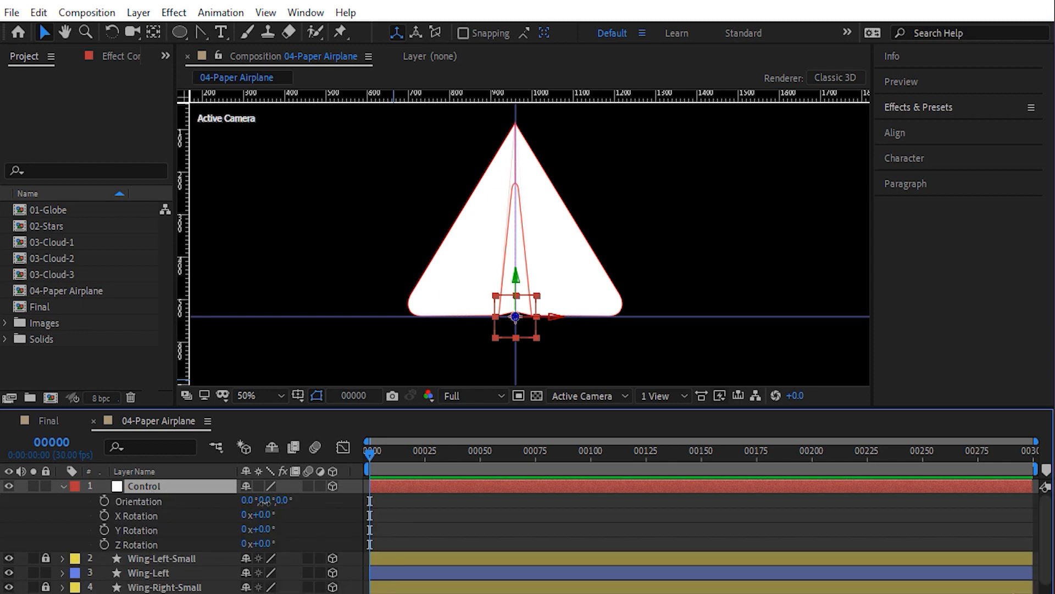
pyautogui.moveTo(266, 499); pyautogui.dragTo(196, 498)
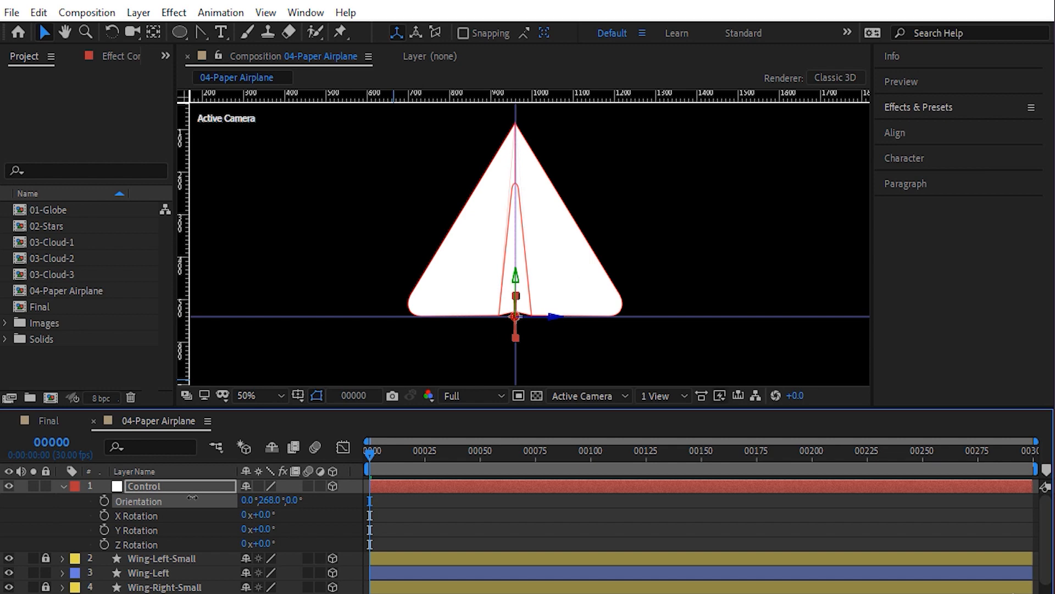
pyautogui.click(271, 500)
pyautogui.write('270')
pyautogui.press('Return')
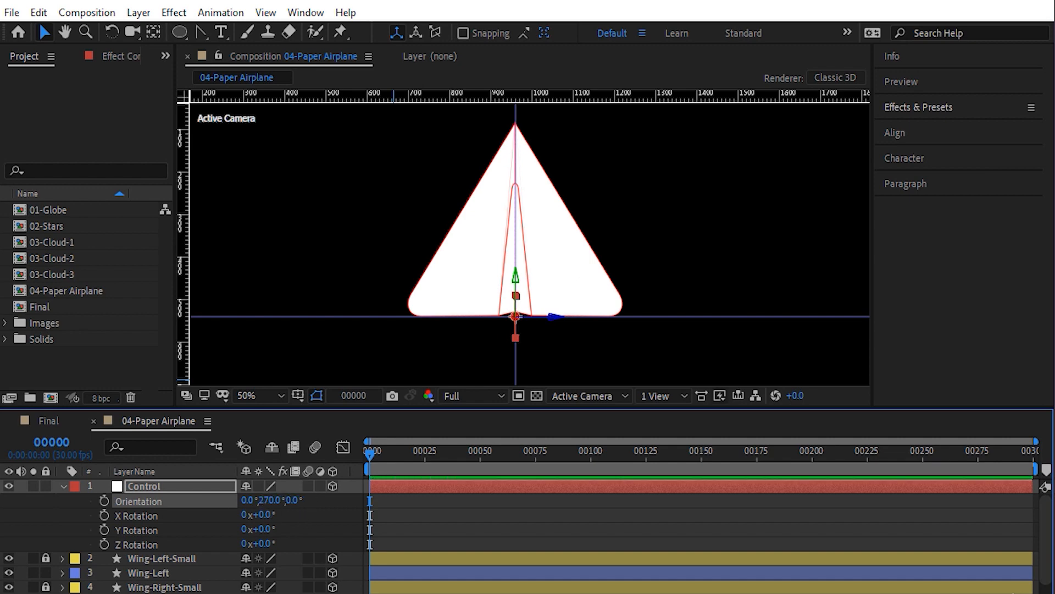
pyautogui.click(64, 487)
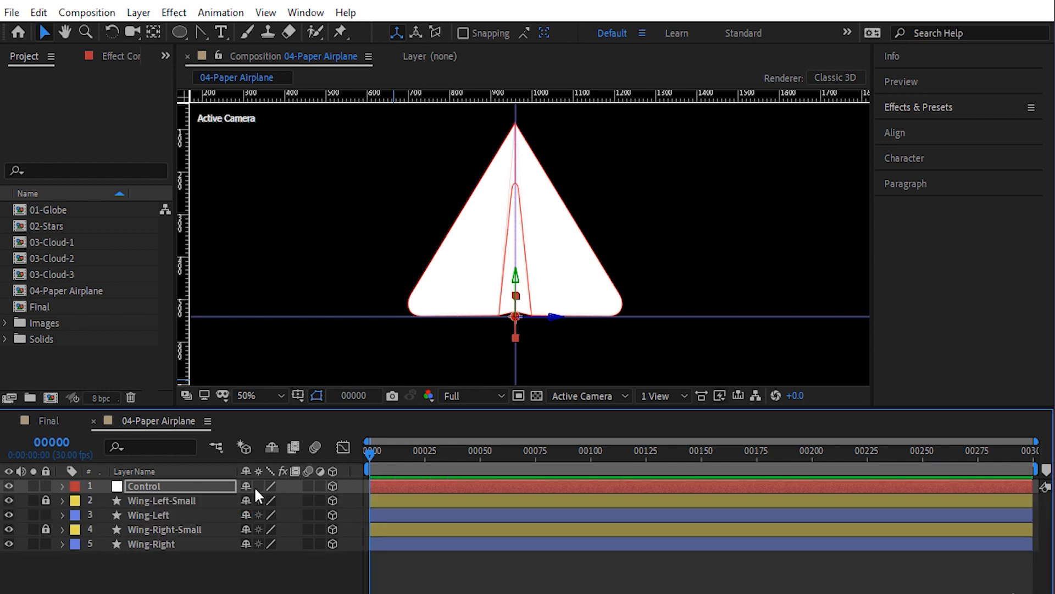
# Step: Display the Parent & Link column in the layer list
pyautogui.rightClick(298, 473)
pyautogui.moveTo(388, 529)
pyautogui.click(486, 593)
# Step: Unlock both small wing layers and parent all four wing layers to Control
pyautogui.click(183, 541)
pyautogui.click(45, 499)
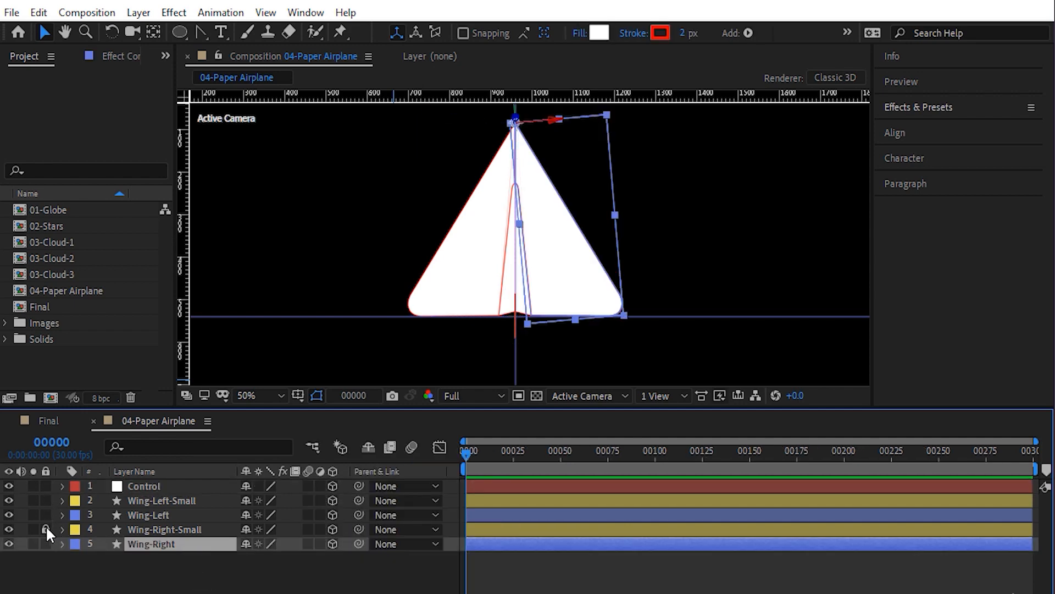
pyautogui.click(45, 528)
pyautogui.keyDown('shift'); pyautogui.click(164, 499); pyautogui.keyUp('shift')
pyautogui.click(407, 501)
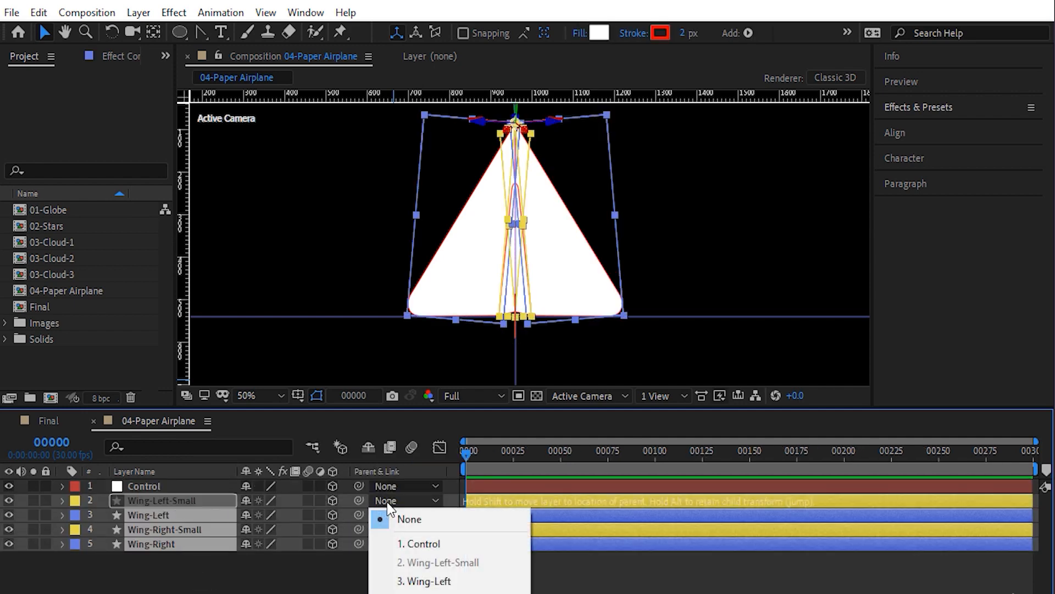
pyautogui.click(421, 545)
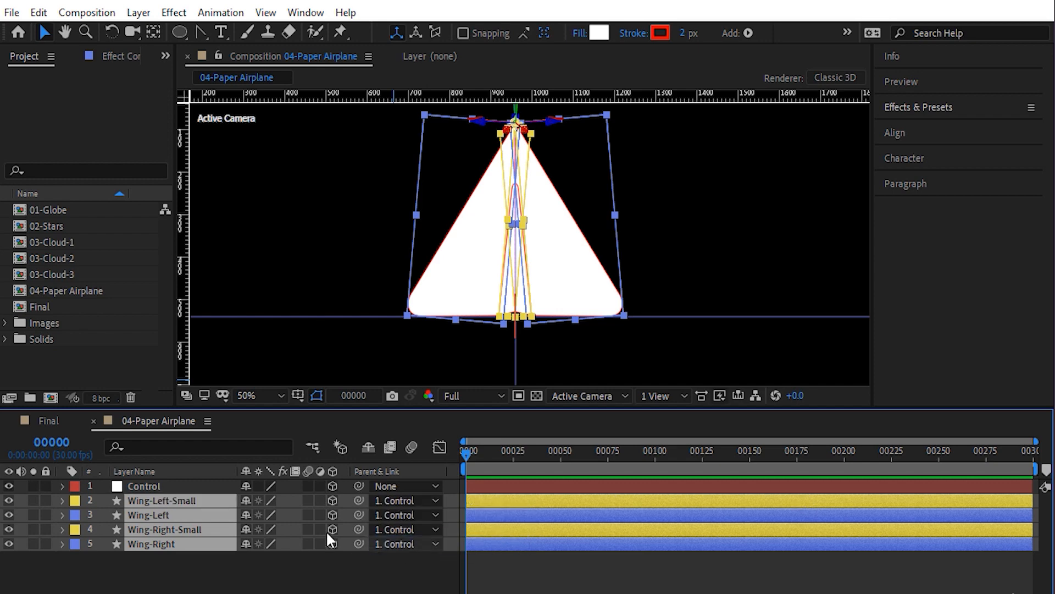
# Step: Apply a Color Control expression effect to the Control null
pyautogui.click(150, 483)
pyautogui.moveTo(550, 318)
pyautogui.mouseDown()
pyautogui.moveTo(719, 324)
pyautogui.moveTo(559, 324)
pyautogui.mouseUp()
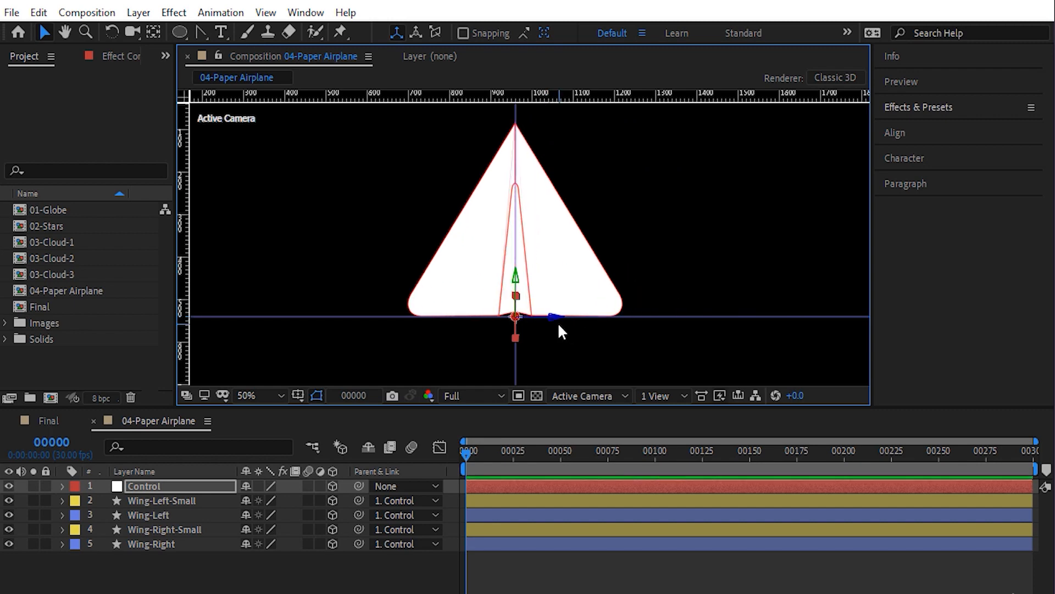
pyautogui.click(195, 485)
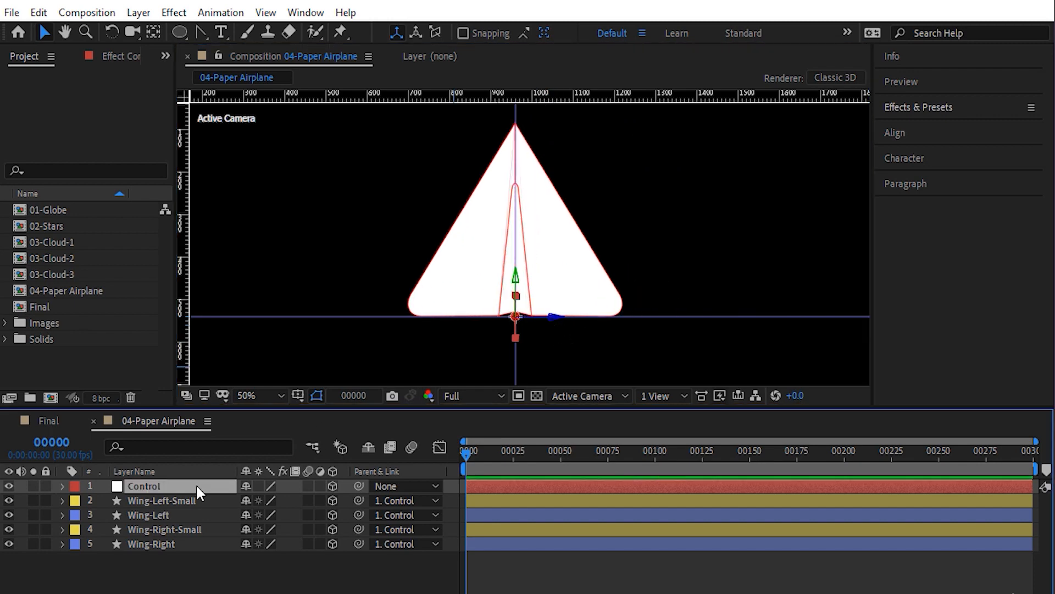
pyautogui.click(114, 58)
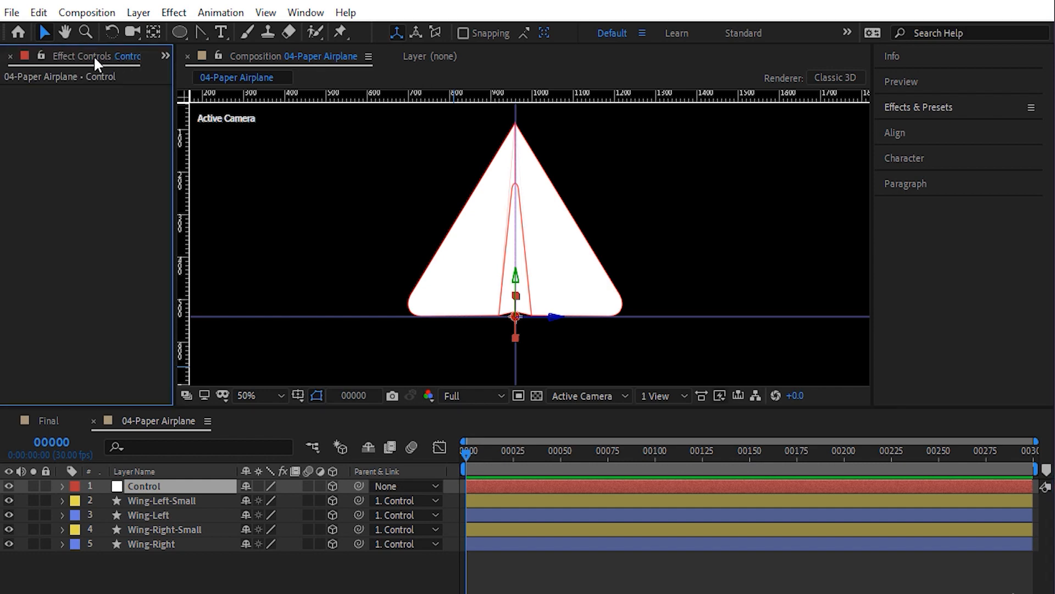
pyautogui.click(174, 13)
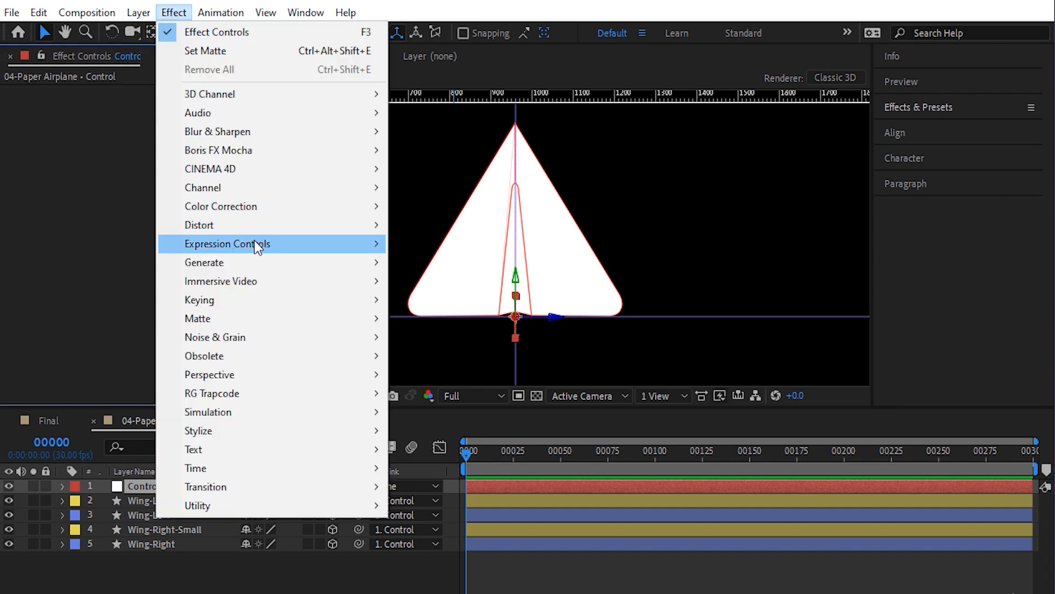
pyautogui.moveTo(258, 242)
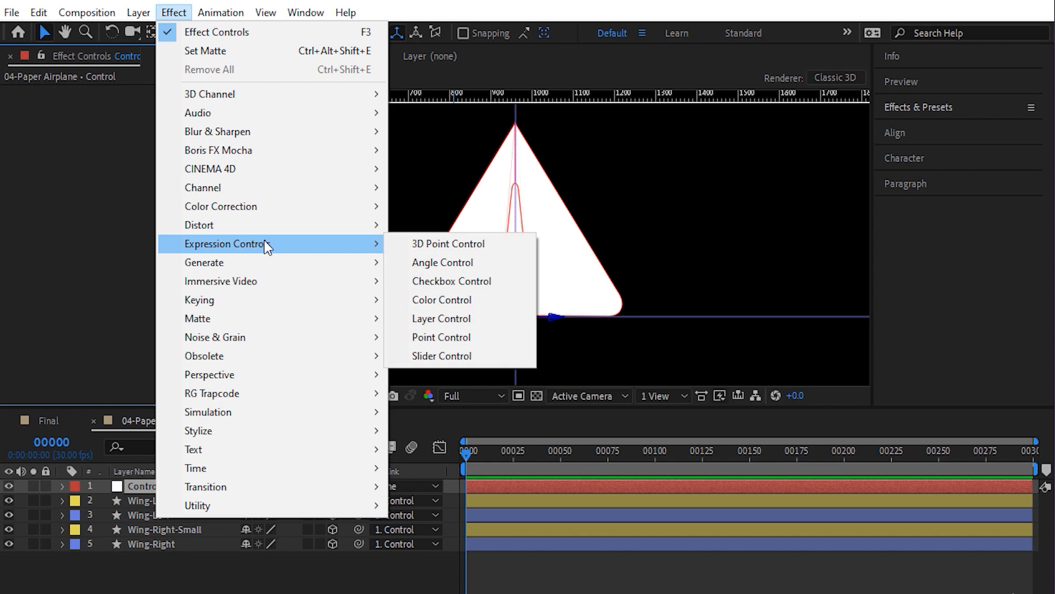
pyautogui.click(447, 297)
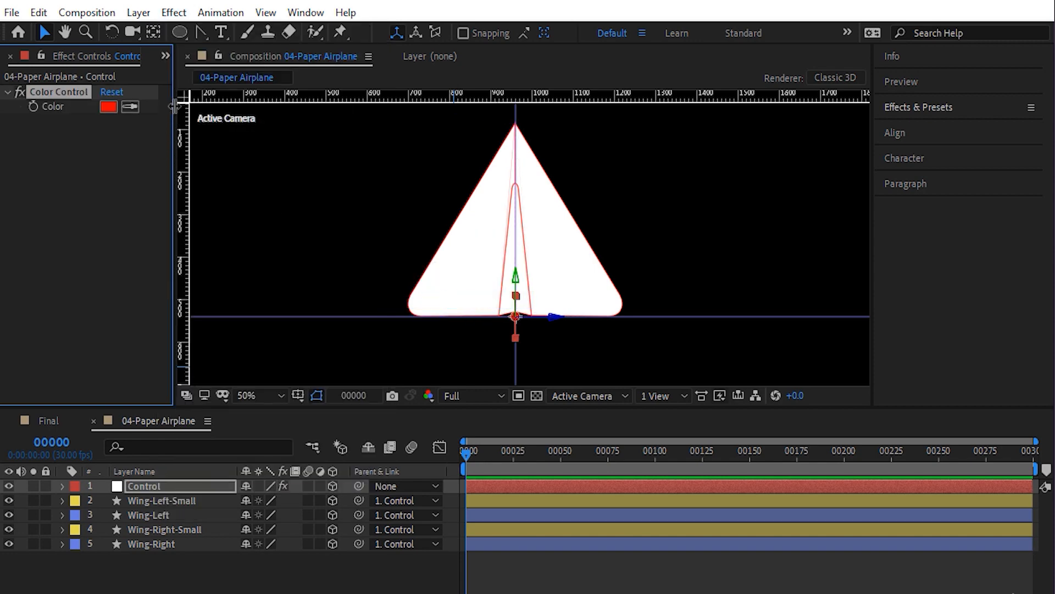
# Step: Rename the Color Control effect on the Control null as Wing-Right-Color
pyautogui.moveTo(174, 106); pyautogui.dragTo(226, 111)
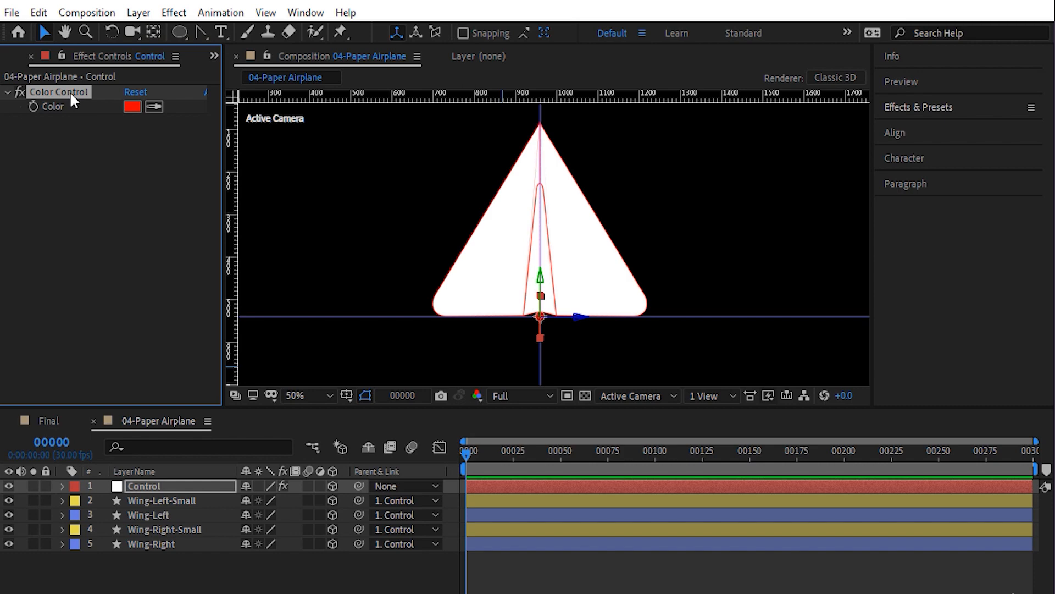
pyautogui.press('Return')
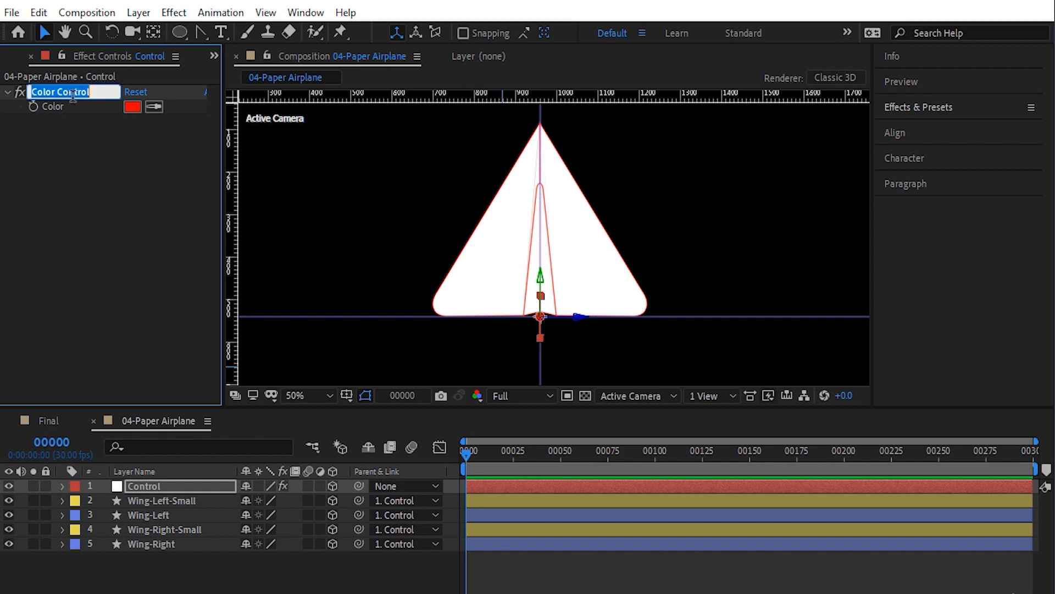
pyautogui.write('Wing-Right')
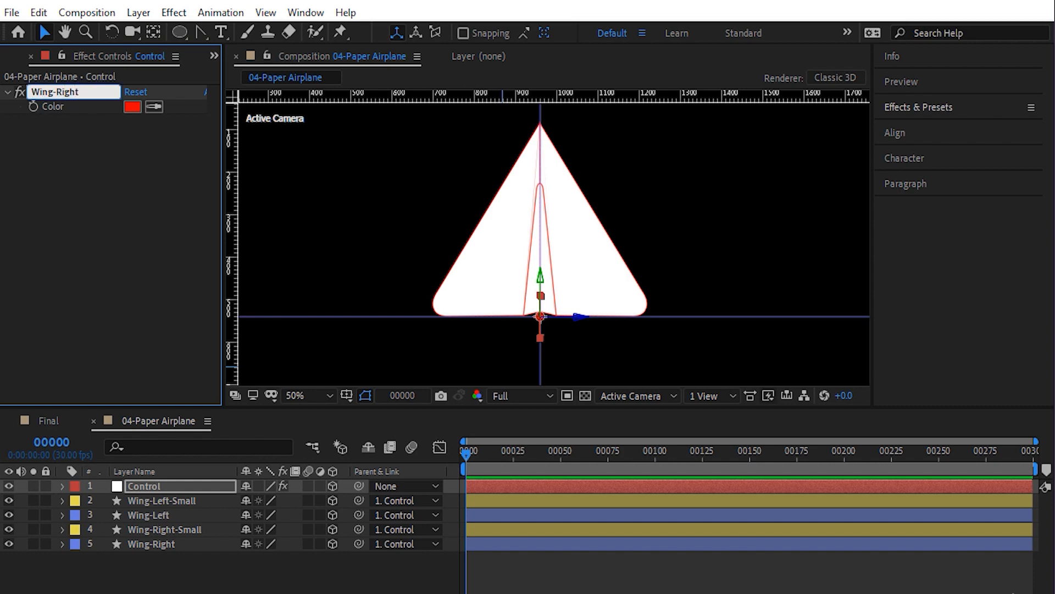
pyautogui.write('-Color')
pyautogui.press('Return')
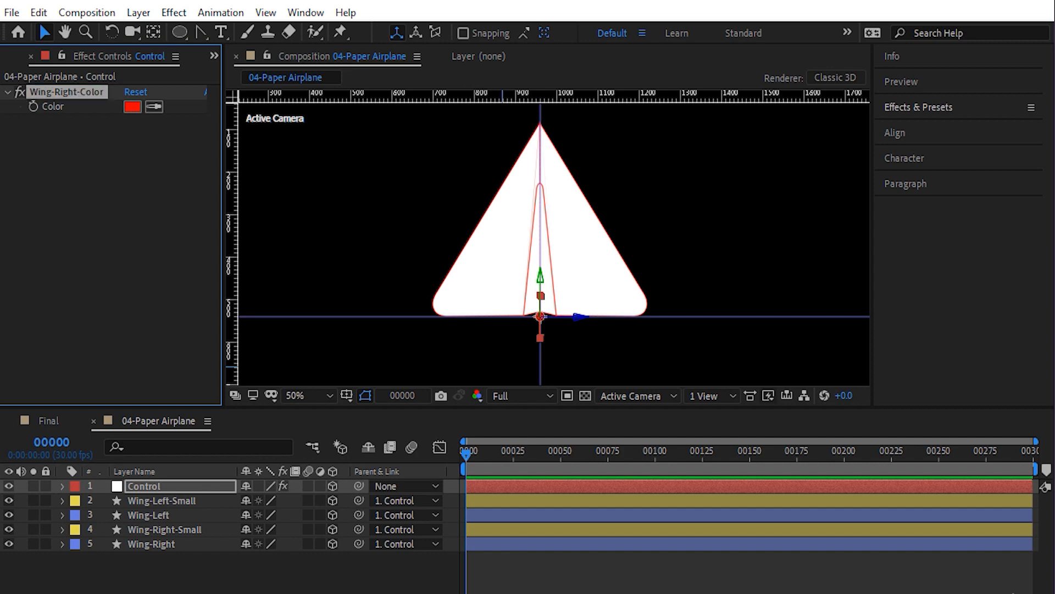
# Step: Duplicate the Wing-Right-Color effect and rename the copy Wing-Left-Color
pyautogui.hotkey('ctrl', 'd')
pyautogui.press('Return')
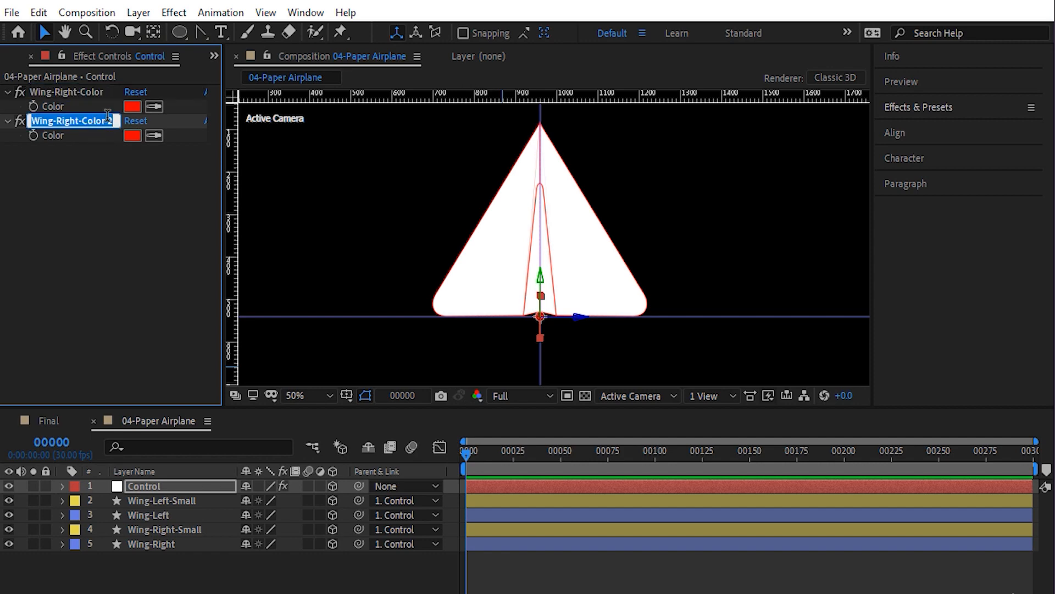
pyautogui.press('End')
pyautogui.press('BackSpace')
pyautogui.press('BackSpace')
pyautogui.moveTo(56, 121); pyautogui.dragTo(75, 123)
pyautogui.write('Lef')
pyautogui.press('Return')
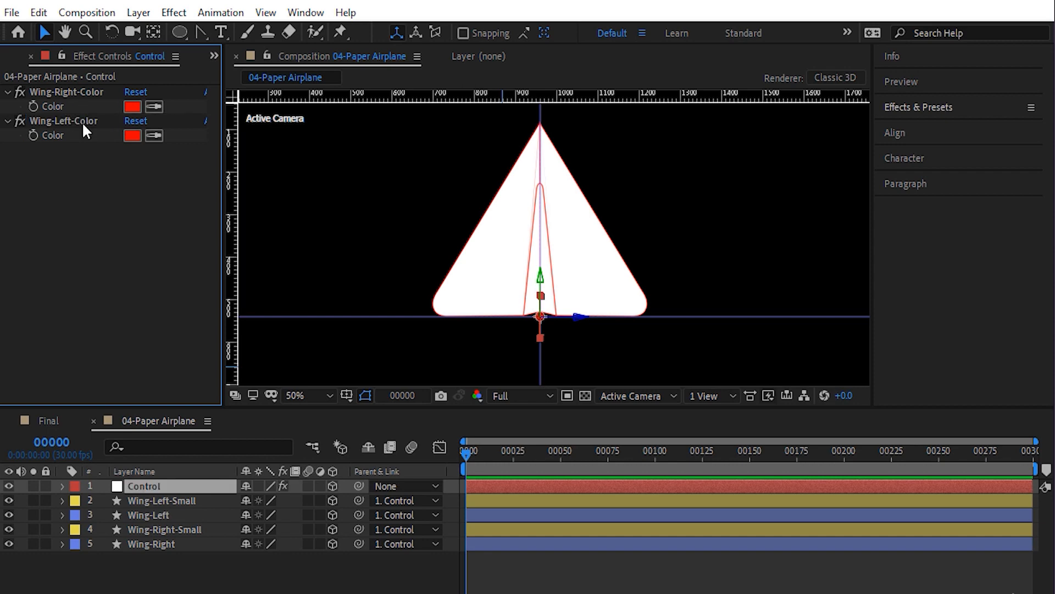
# Step: Duplicate Wing-Right-Color again, rename the copy Wing-Right-Small-Color, and place it below Wing-Left-Color in the effect order
pyautogui.click(73, 91)
pyautogui.hotkey('ctrl', 'd')
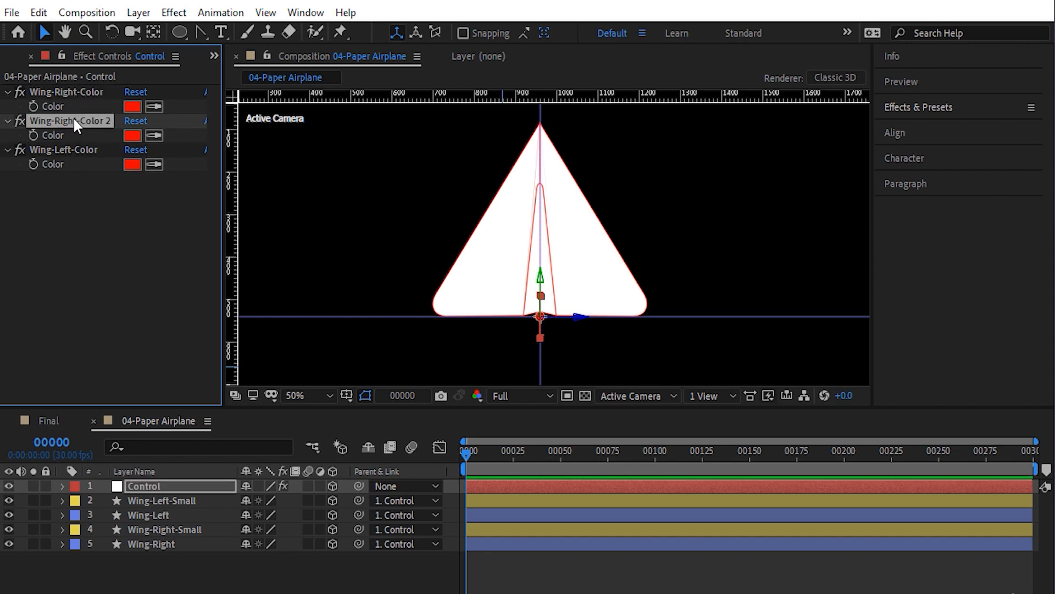
pyautogui.press('Return')
pyautogui.doubleClick(123, 121)
pyautogui.press('BackSpace')
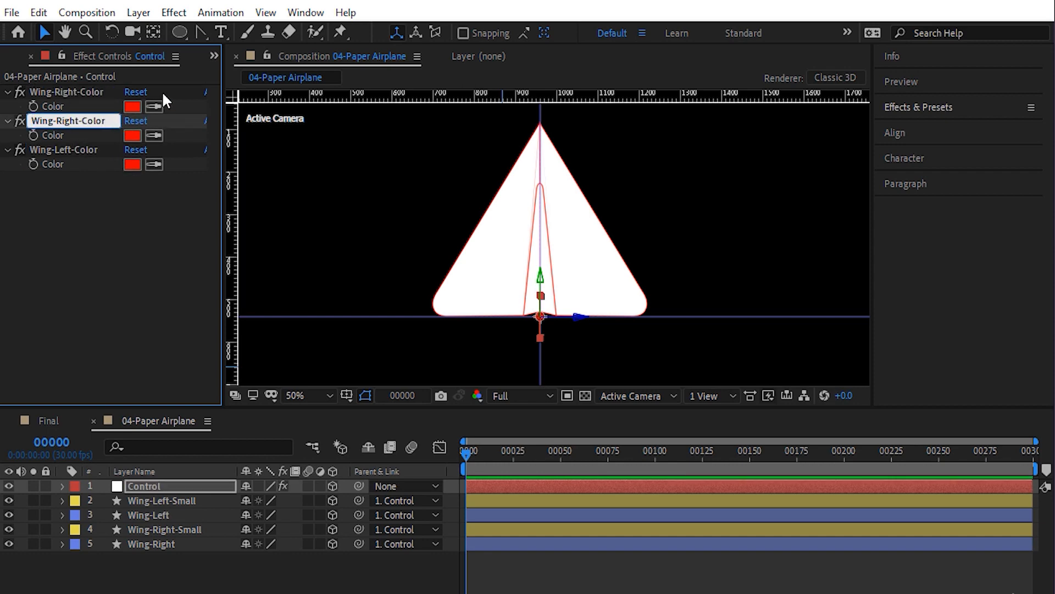
pyautogui.write('Small-')
pyautogui.press('Return')
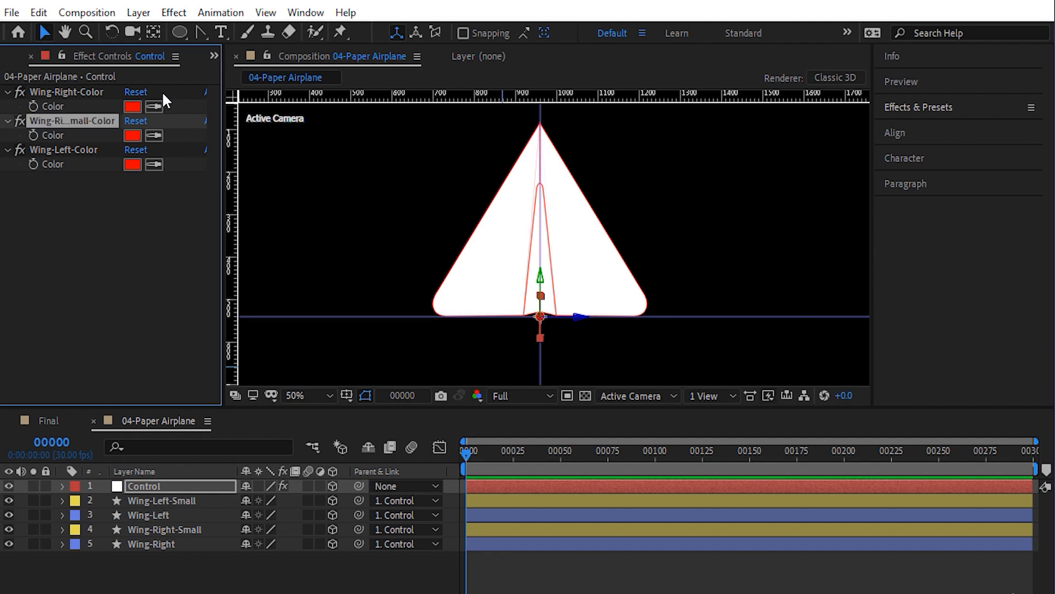
pyautogui.moveTo(87, 117); pyautogui.dragTo(87, 184)
# Step: Duplicate the Wing-Right-Small-Color effect and rename the copy Wing-Left-Small-Color
pyautogui.hotkey('ctrl', 'd')
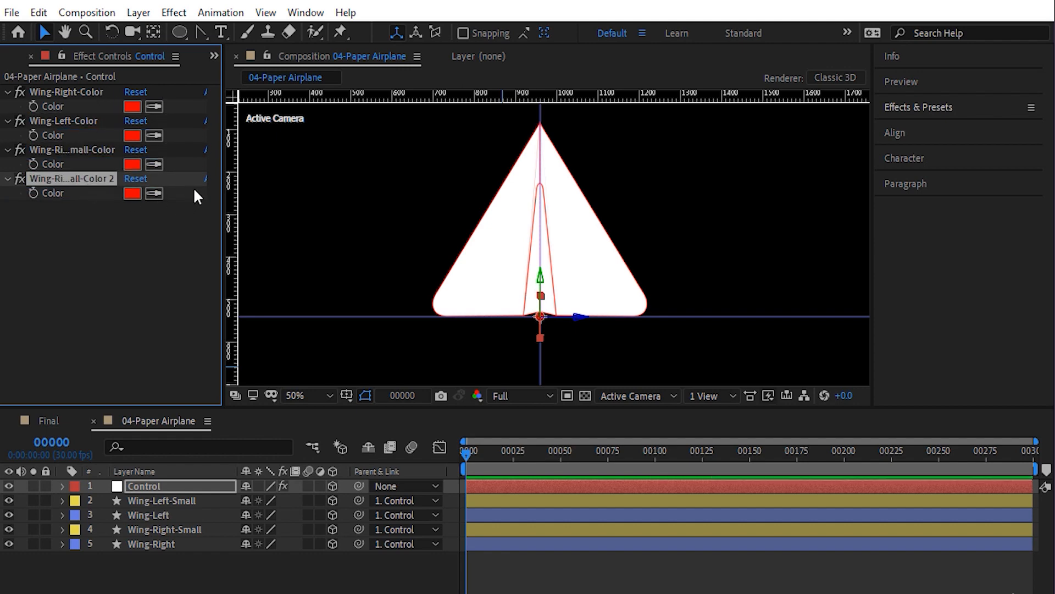
pyautogui.moveTo(220, 174); pyautogui.dragTo(251, 174)
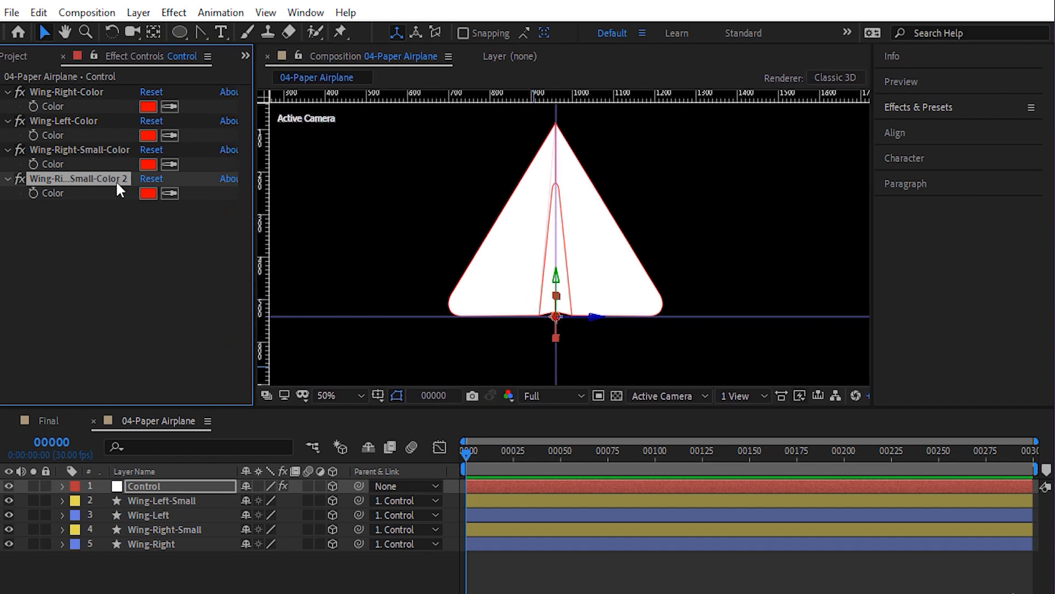
pyautogui.press('Return')
pyautogui.press('Right')
pyautogui.press('BackSpace')
pyautogui.press('BackSpace')
pyautogui.moveTo(53, 179); pyautogui.dragTo(77, 182)
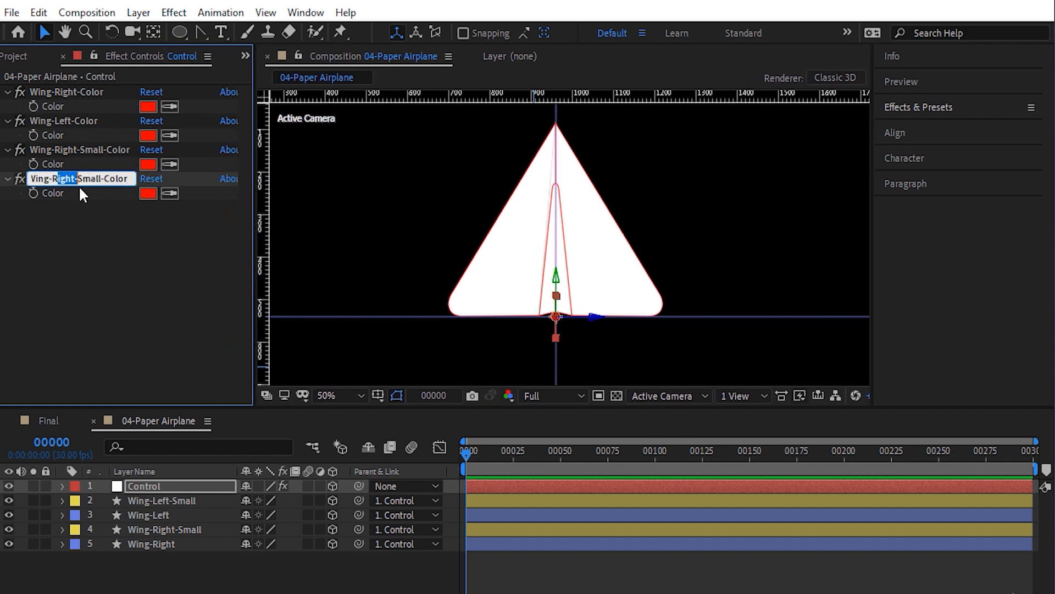
pyautogui.press('BackSpace')
pyautogui.write('Left-')
pyautogui.press('Return')
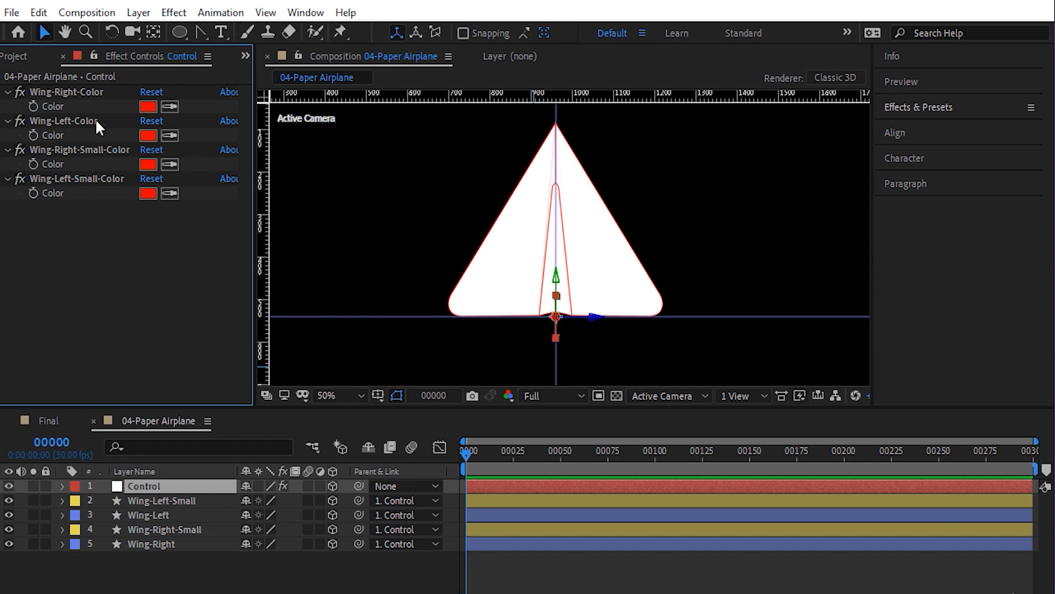
# Step: Set the Wing-Right-Color and Wing-Left-Color controls together to white, FFFFFF
pyautogui.click(78, 91)
pyautogui.keyDown('ctrl'); pyautogui.click(72, 120); pyautogui.keyUp('ctrl')
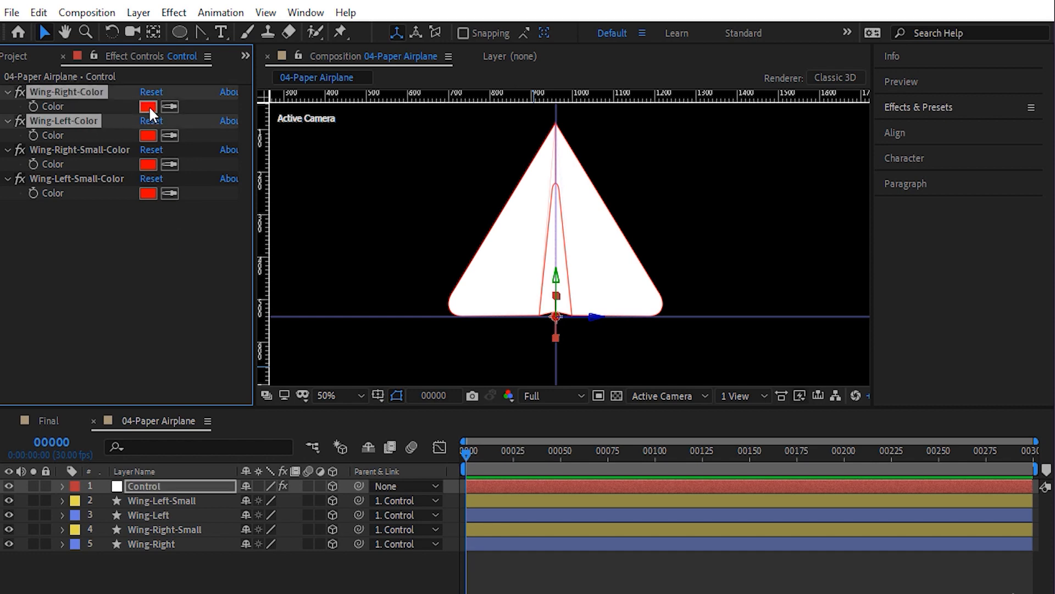
pyautogui.click(148, 106)
pyautogui.click(195, 211)
pyautogui.click(544, 216)
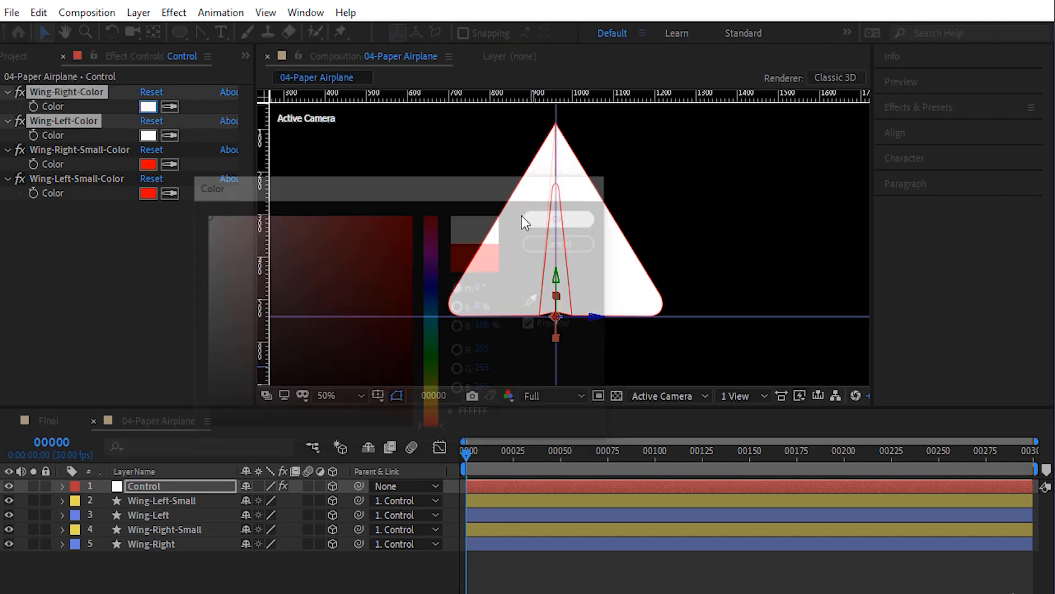
# Step: Set the Wing-Right-Small-Color and Wing-Left-Small-Color controls together to light gray
pyautogui.click(87, 147)
pyautogui.keyDown('ctrl'); pyautogui.click(90, 179); pyautogui.keyUp('ctrl')
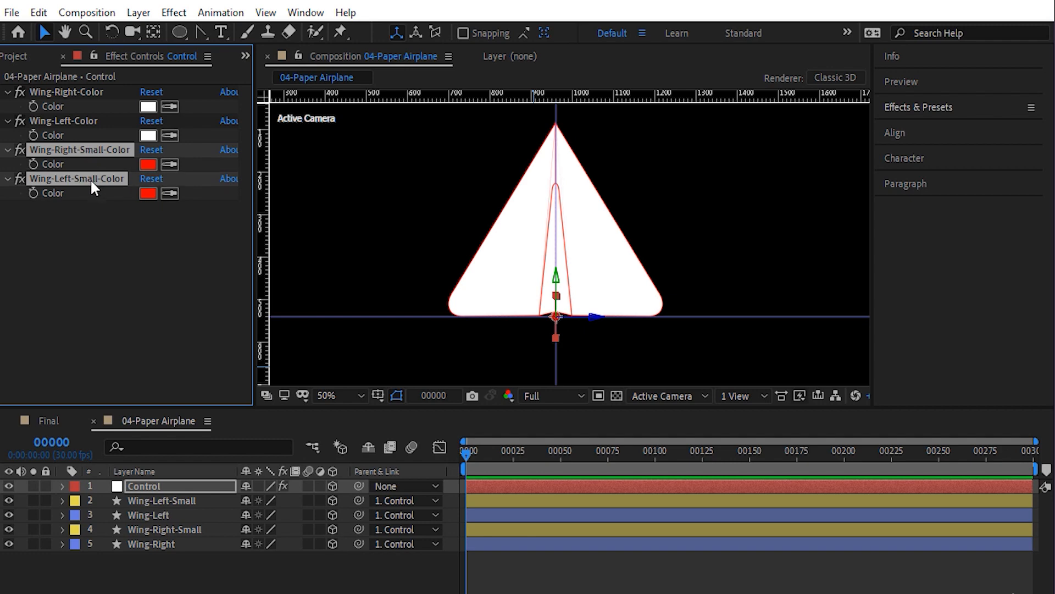
pyautogui.click(149, 164)
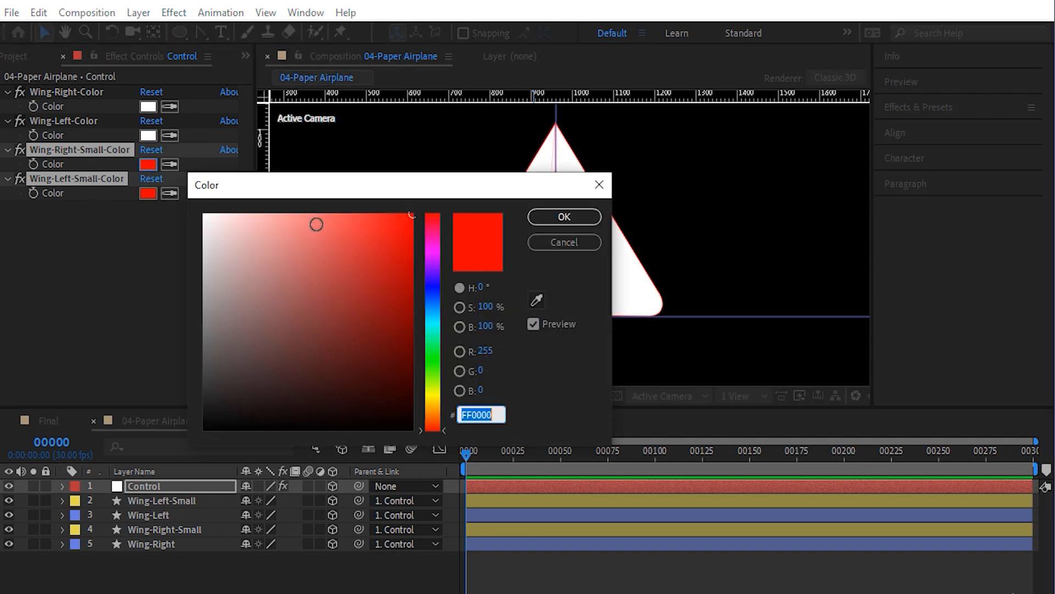
pyautogui.click(177, 247)
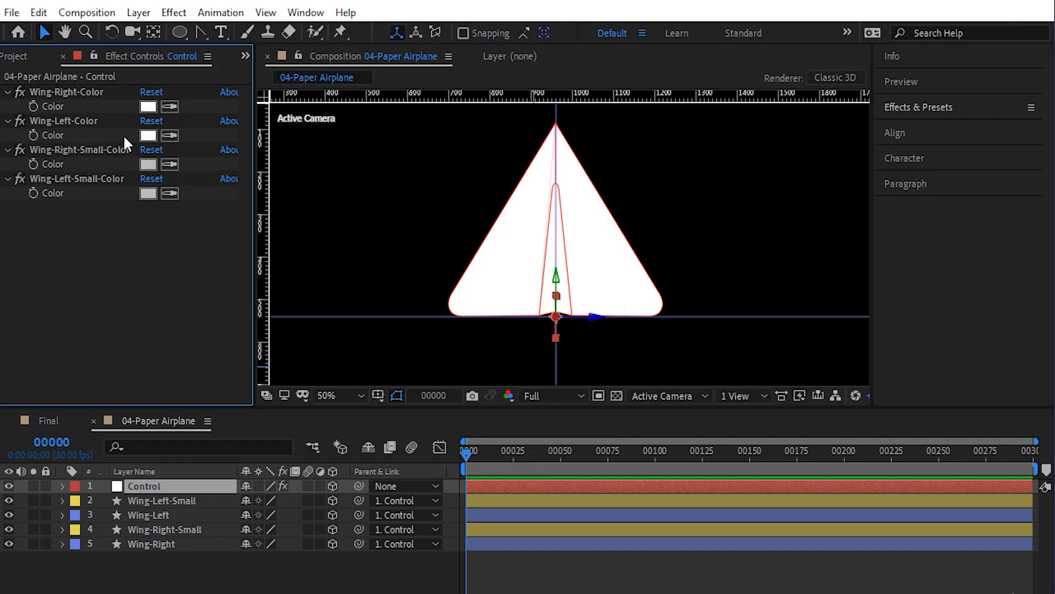
# Step: Lock the effect display on Control and link the Fill 1 Color of Wing-Left-Small by expression to Wing-Left-Small-Color
pyautogui.click(94, 55)
pyautogui.click(172, 503)
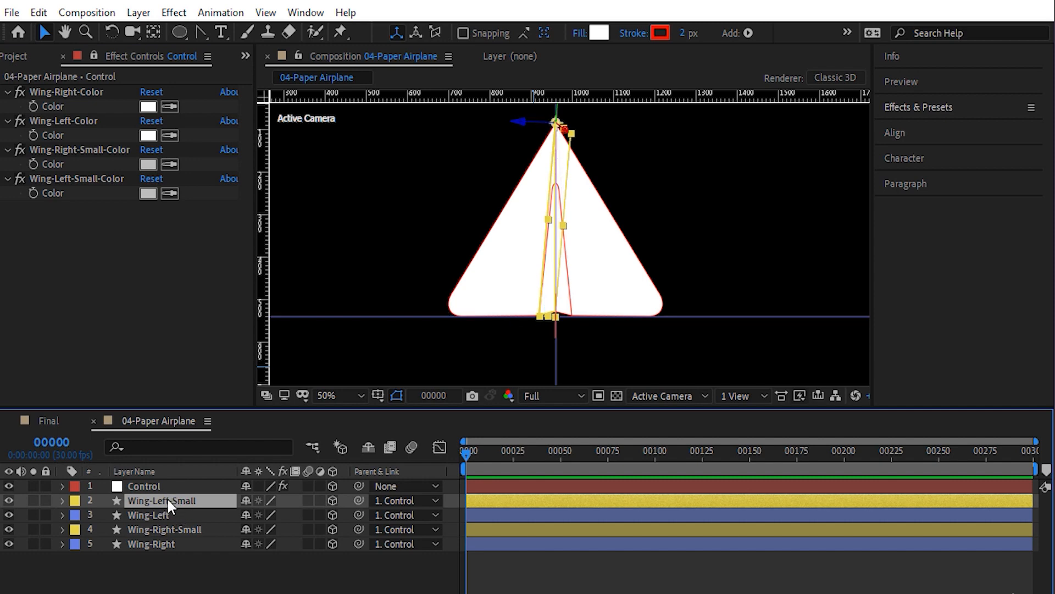
pyautogui.click(63, 500)
pyautogui.scroll(-1, 77, 507)
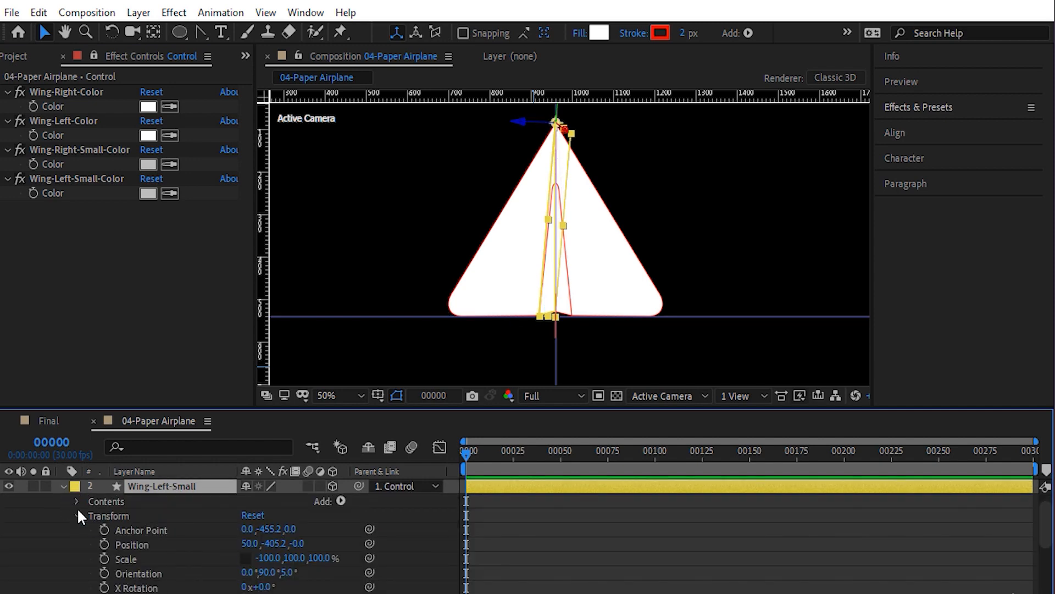
pyautogui.click(77, 514)
pyautogui.click(76, 503)
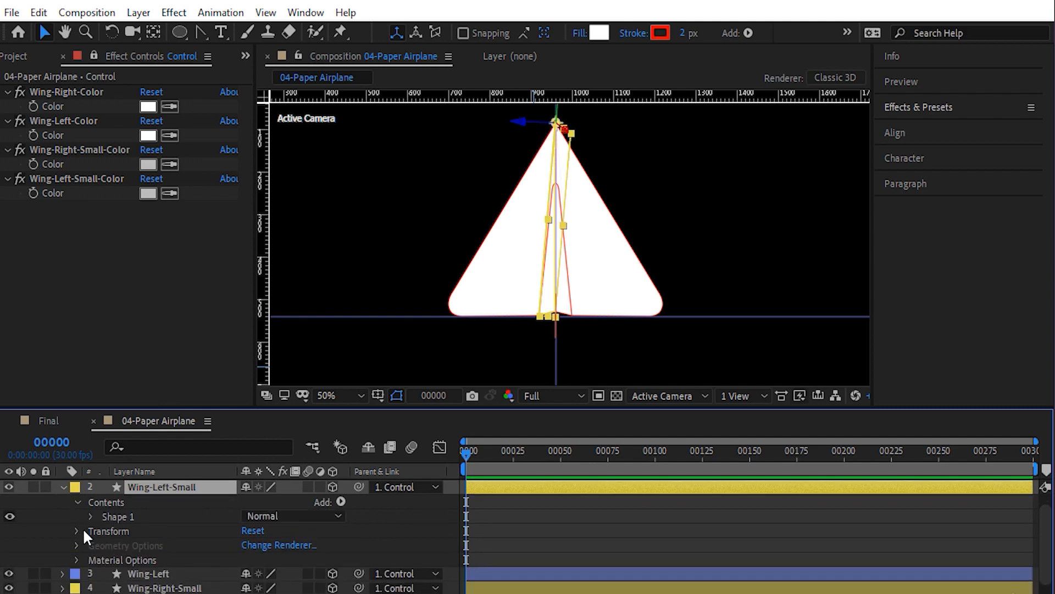
pyautogui.click(90, 517)
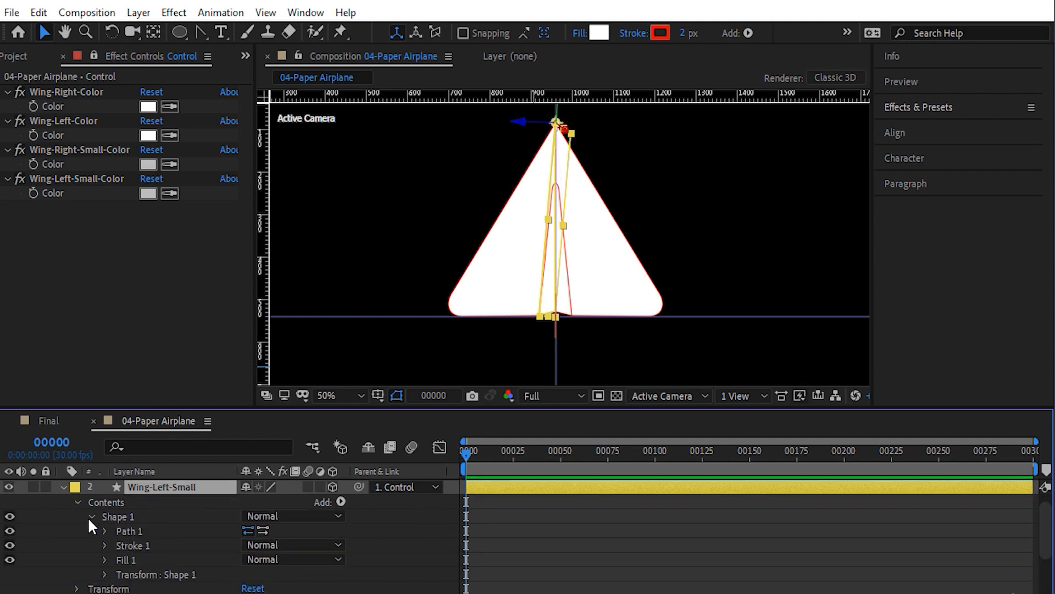
pyautogui.click(105, 559)
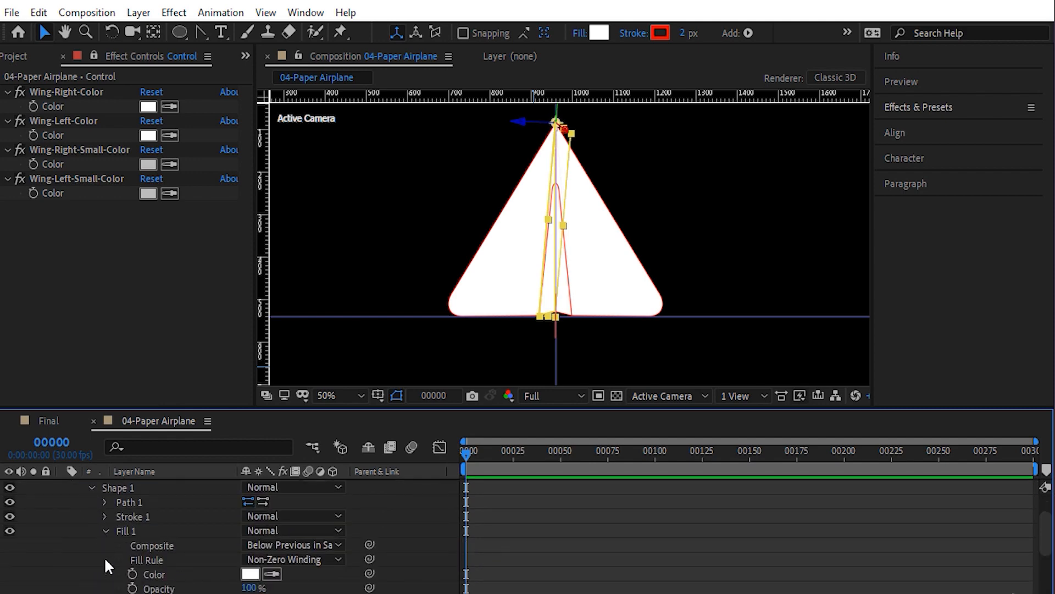
pyautogui.keyDown('alt'); pyautogui.click(132, 574); pyautogui.keyUp('alt')
pyautogui.moveTo(287, 590); pyautogui.dragTo(55, 193)
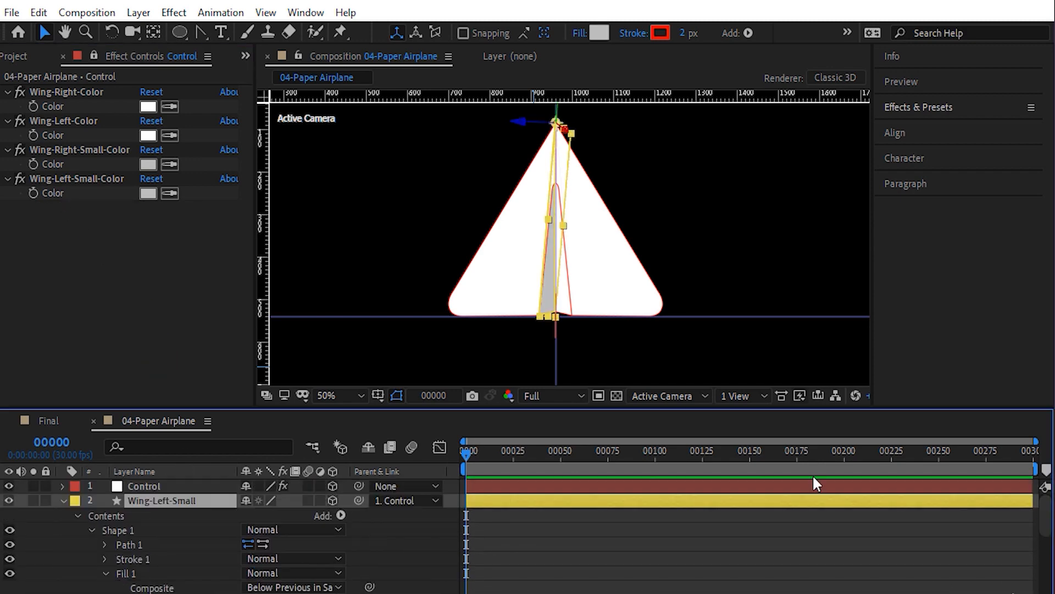
# Step: Link the Fill 1 Color of Wing-Right-Small by expression to the Wing-Right-Small-Color control and collapse the layer's properties
pyautogui.click(63, 500)
pyautogui.click(84, 530)
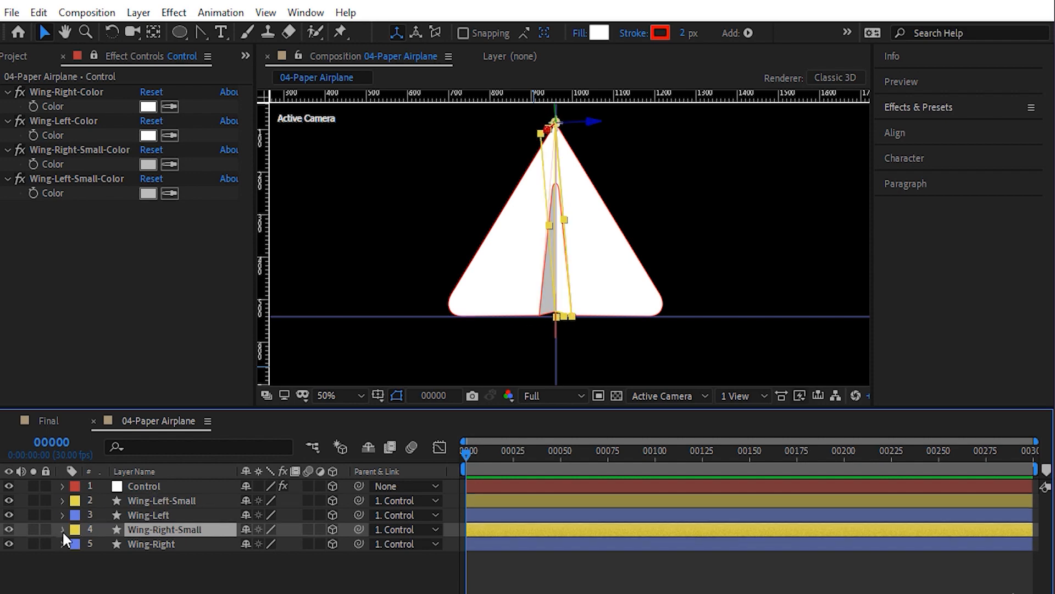
pyautogui.click(61, 529)
pyautogui.click(76, 514)
pyautogui.click(77, 531)
pyautogui.click(91, 546)
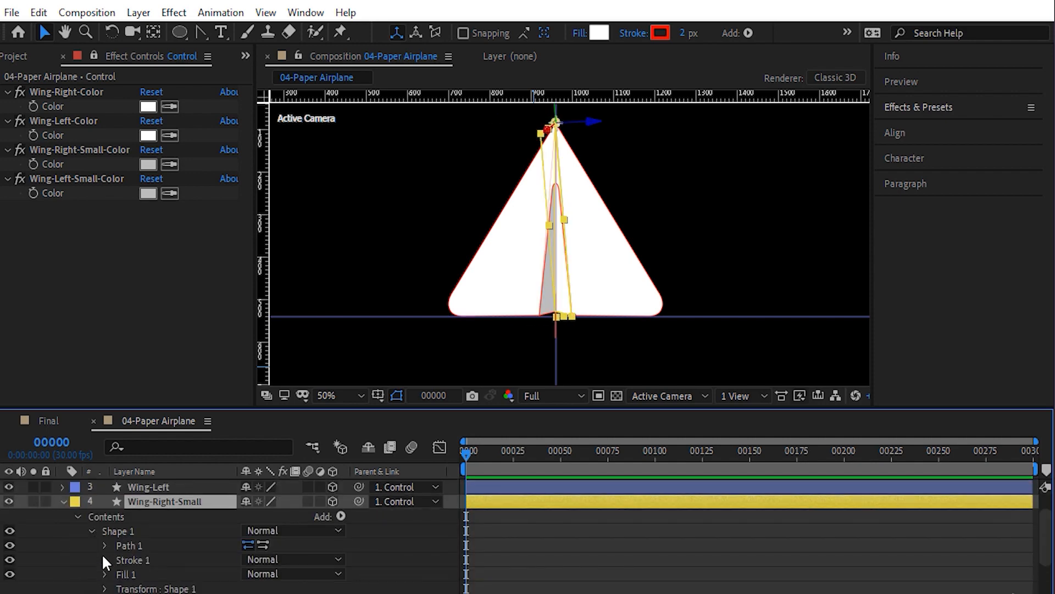
pyautogui.click(104, 574)
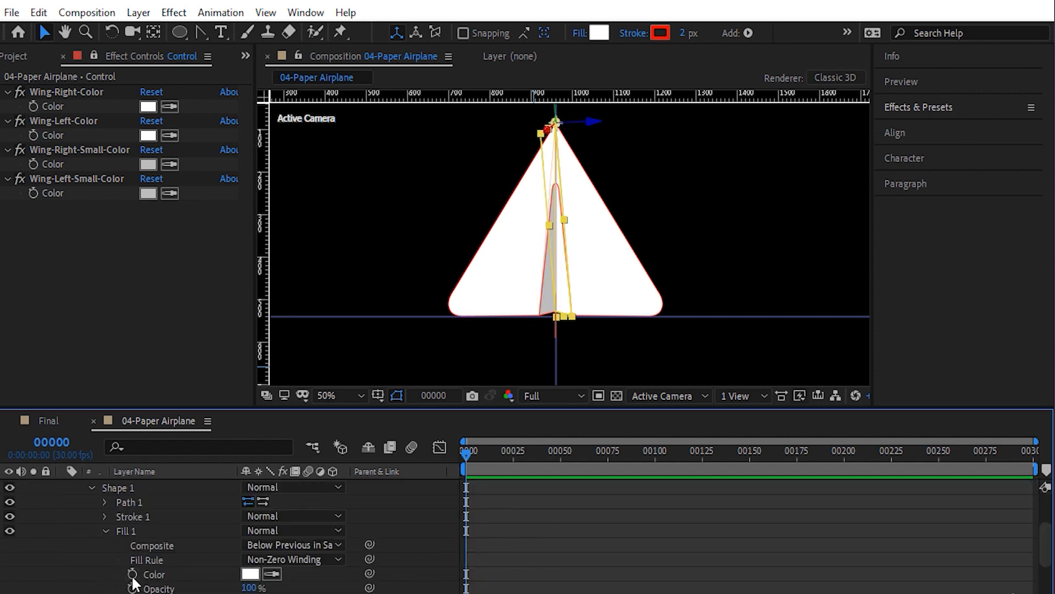
pyautogui.keyDown('alt'); pyautogui.click(132, 574); pyautogui.keyUp('alt')
pyautogui.moveTo(288, 587); pyautogui.dragTo(55, 162)
pyautogui.click(101, 268)
pyautogui.press('u')
# Step: Link the Fill 1 Color of Wing-Left and Wing-Right to their matching color controls and collapse the layers
pyautogui.click(143, 515)
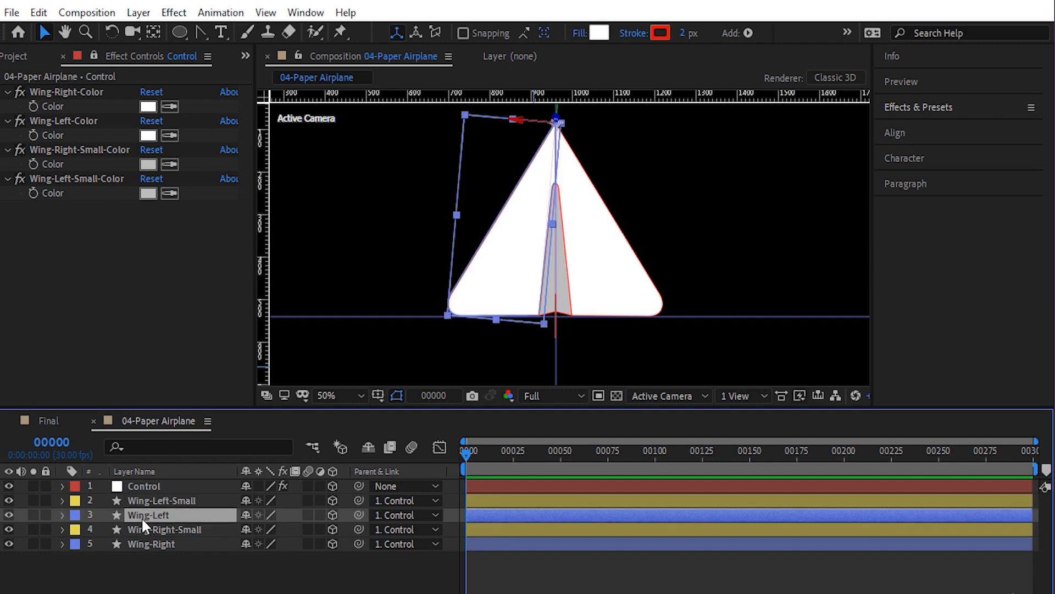
pyautogui.click(148, 545)
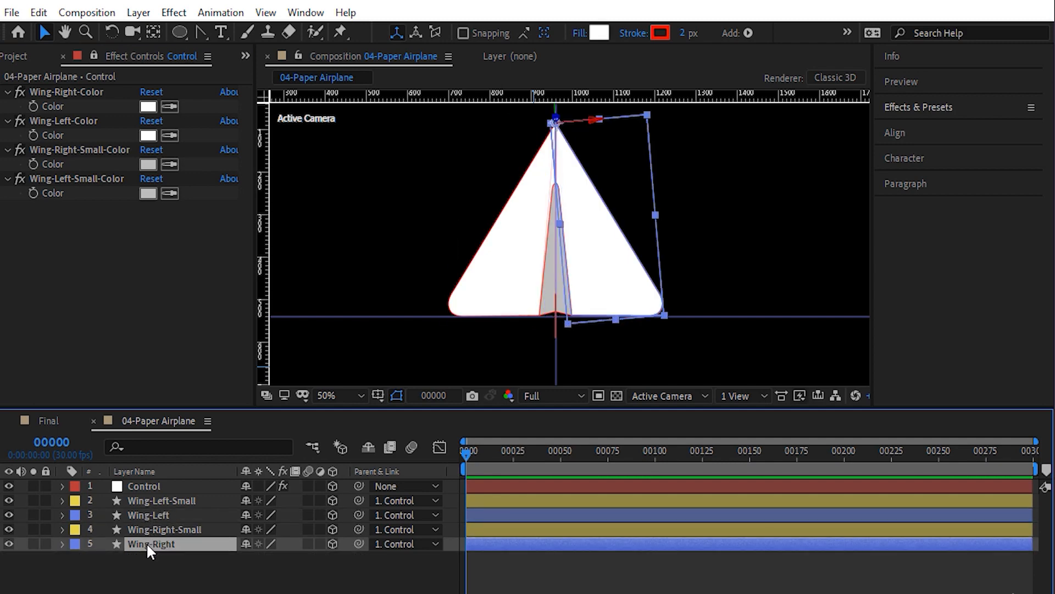
pyautogui.click(140, 516)
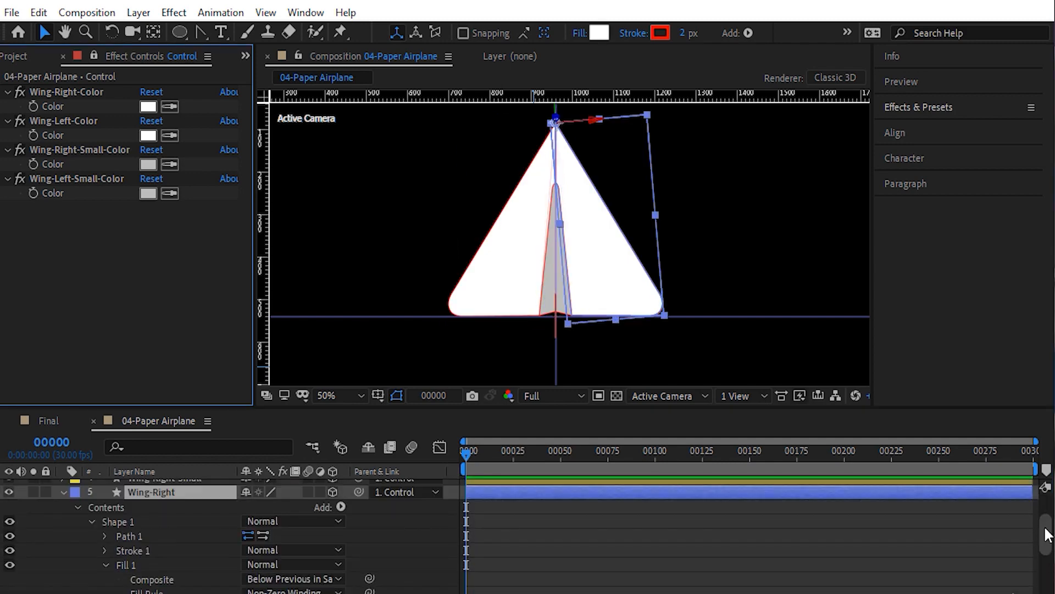
pyautogui.scroll(3, 1047, 536)
pyautogui.click(61, 538)
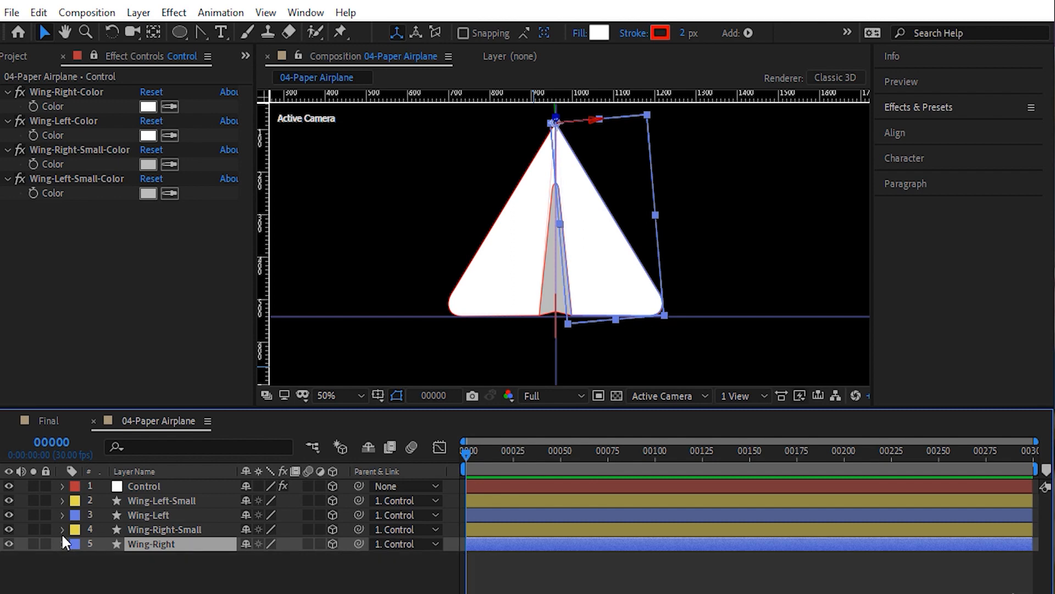
# Step: Try a different color on the Wing-Right-Color and Wing-Left-Color controls together, and cancel the change
pyautogui.click(79, 91)
pyautogui.keyDown('ctrl'); pyautogui.click(68, 119); pyautogui.keyUp('ctrl')
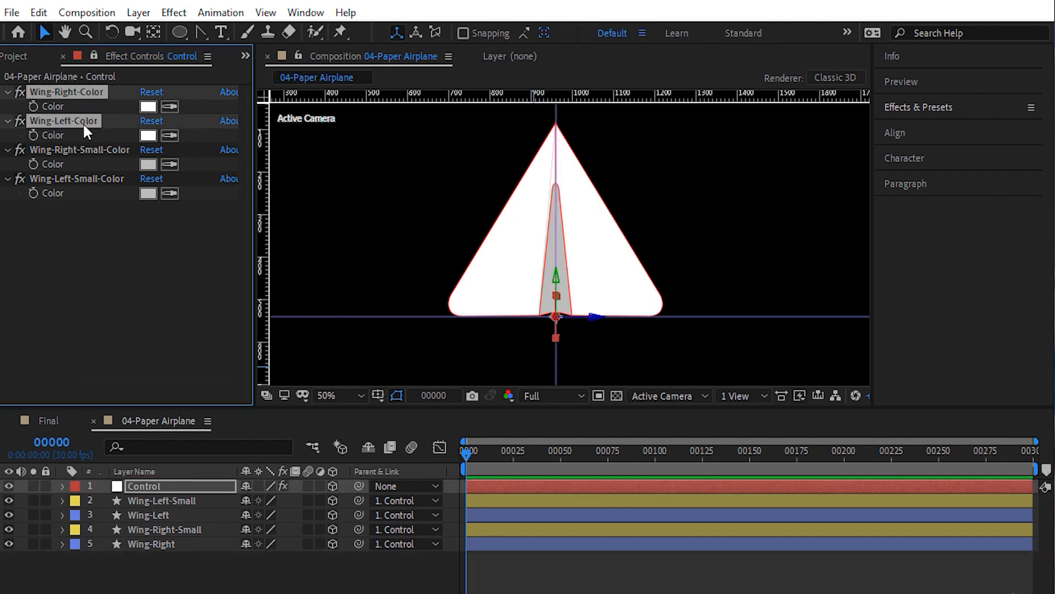
pyautogui.click(148, 136)
pyautogui.moveTo(380, 197); pyautogui.dragTo(305, 309)
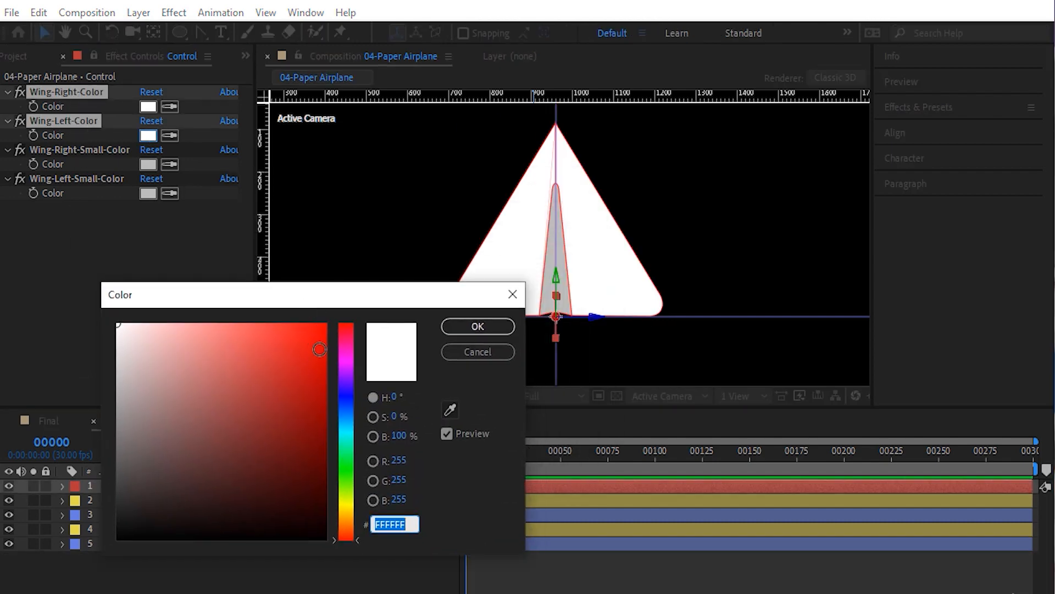
pyautogui.moveTo(319, 349); pyautogui.dragTo(318, 353)
pyautogui.press('Escape')
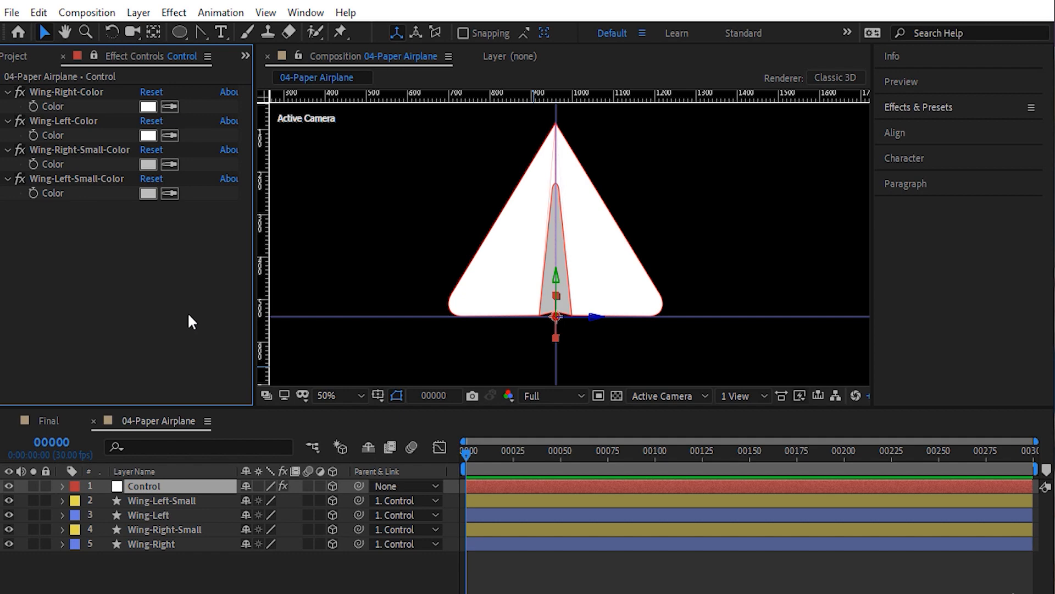
# Step: Hide the Parent & Link column in the layer list and deselect all layers
pyautogui.rightClick(392, 472)
pyautogui.click(417, 481)
pyautogui.click(177, 584)
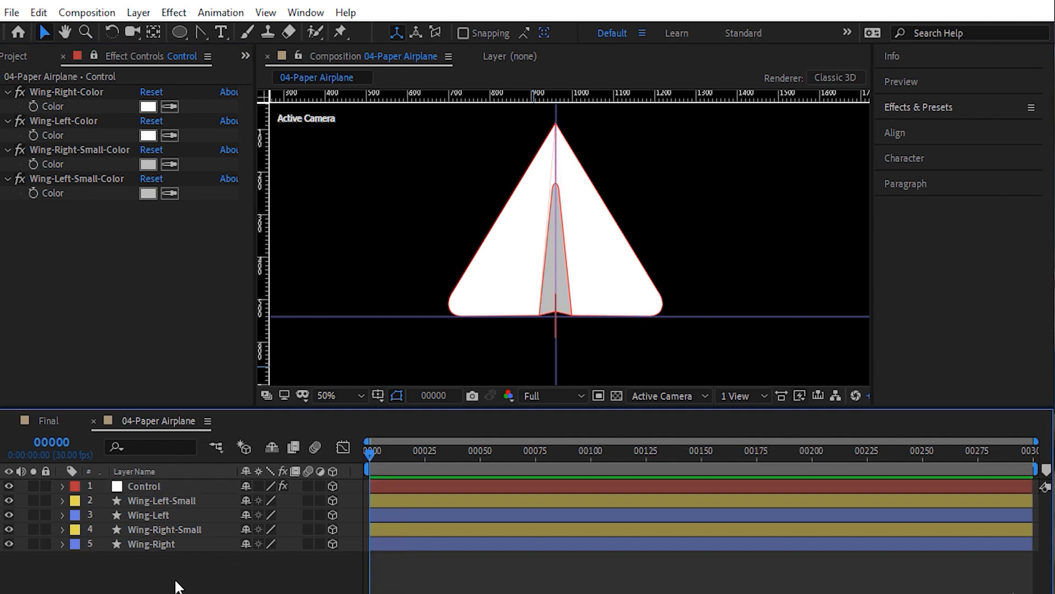
# Step: Set the stroke to None on all four wing shape layers and deselect them
pyautogui.click(157, 543)
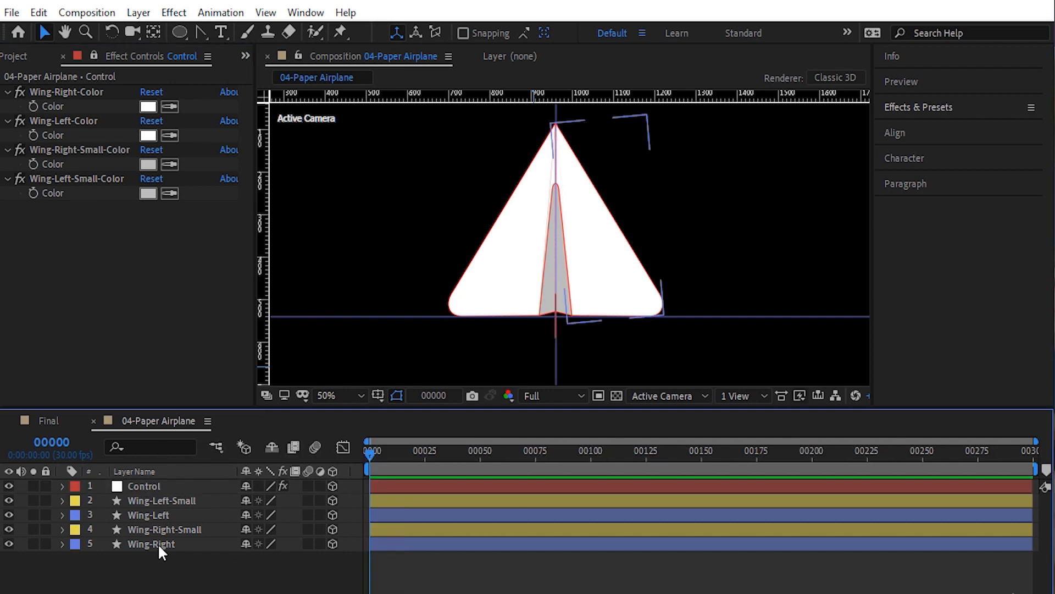
pyautogui.keyDown('shift'); pyautogui.click(155, 497); pyautogui.keyUp('shift')
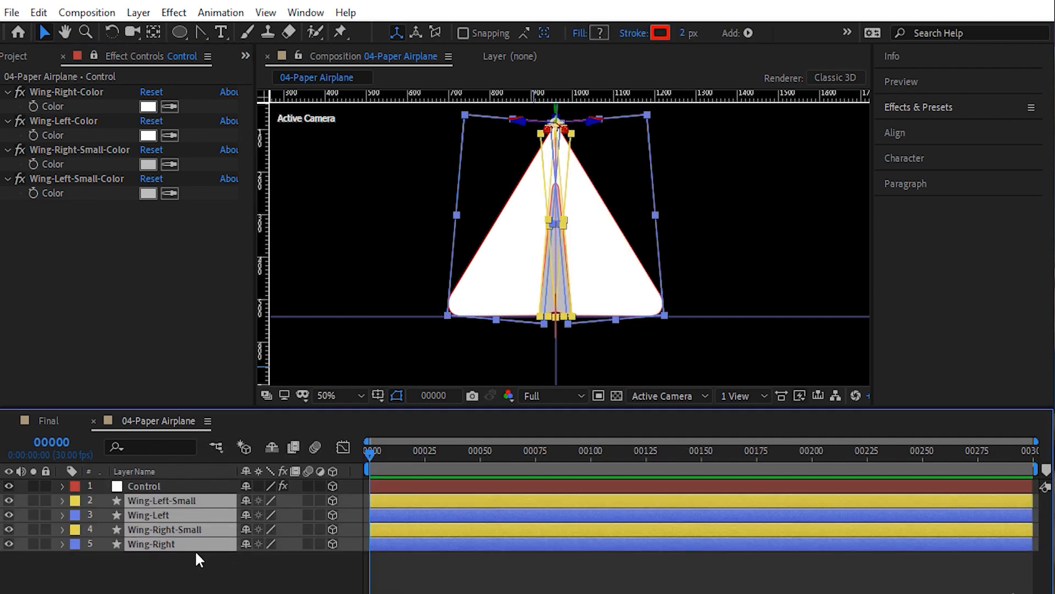
pyautogui.click(633, 33)
pyautogui.click(442, 258)
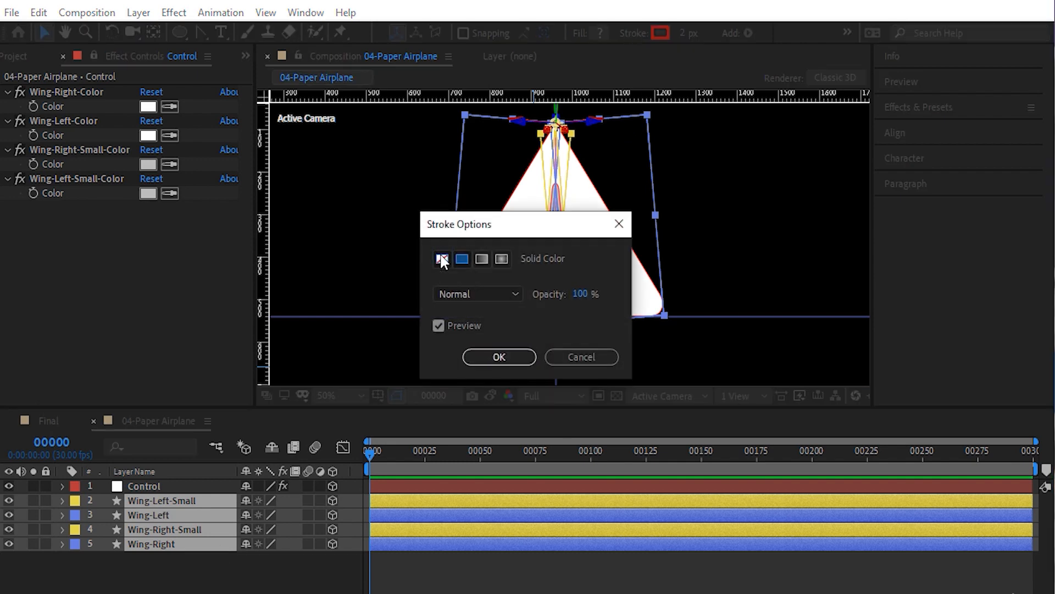
pyautogui.click(499, 356)
pyautogui.click(330, 569)
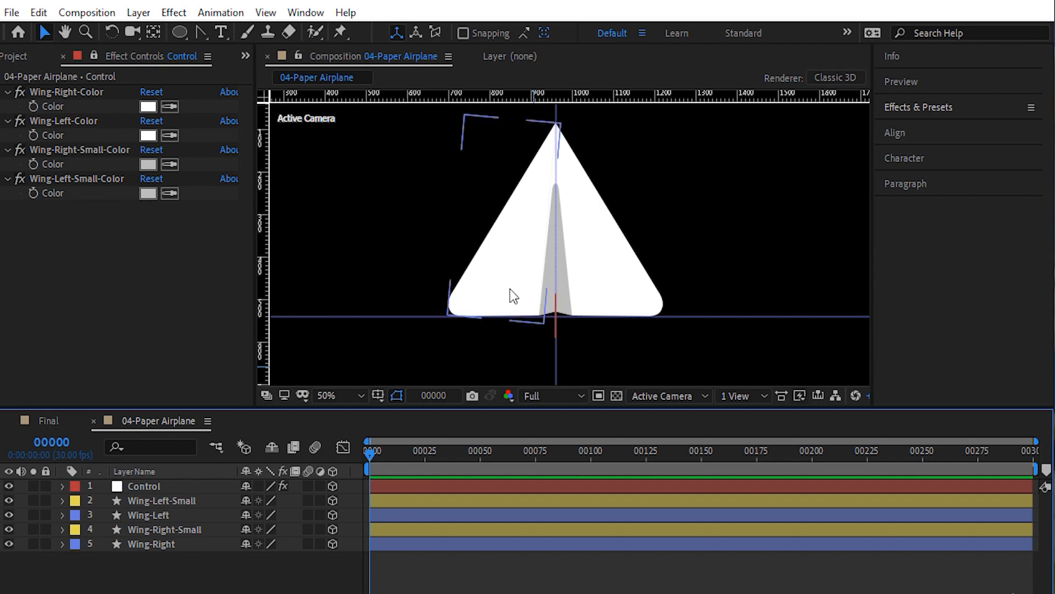
# Step: Add a two-node camera layer with the 28mm preset to the composition
pyautogui.click(146, 12)
pyautogui.moveTo(165, 32)
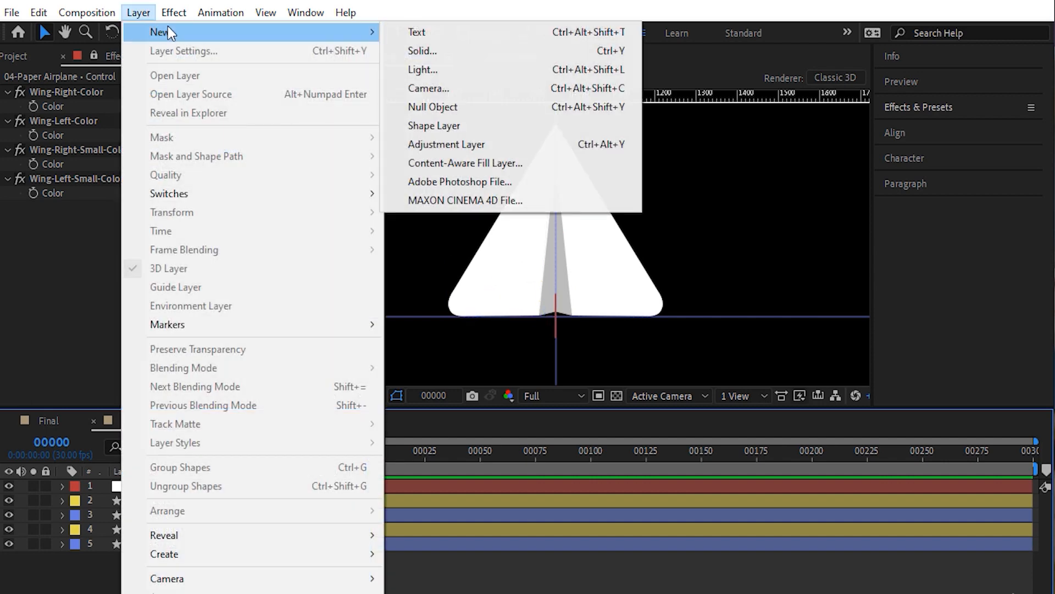
pyautogui.click(448, 88)
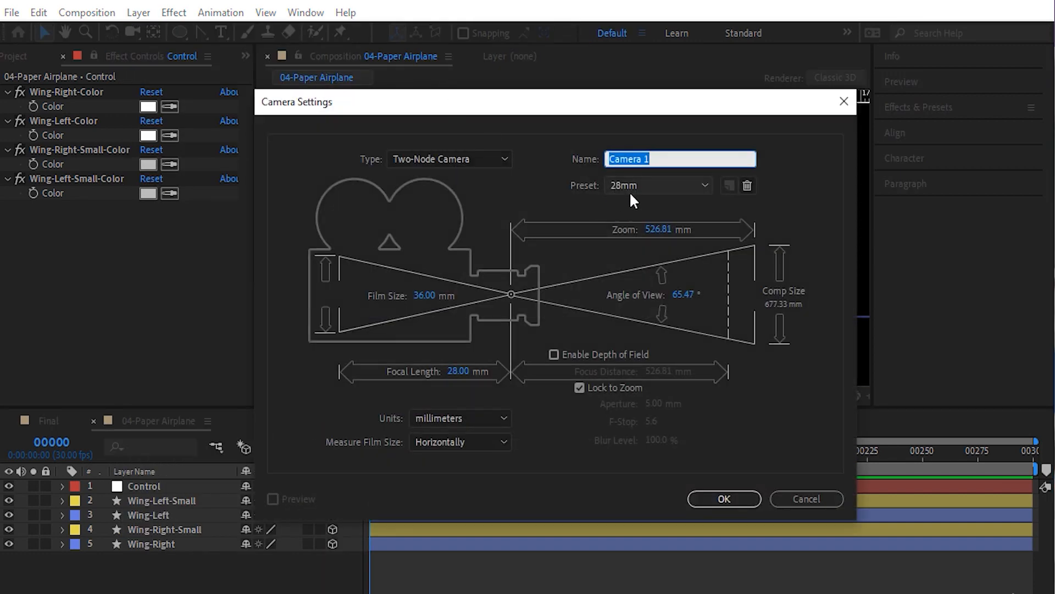
pyautogui.click(723, 499)
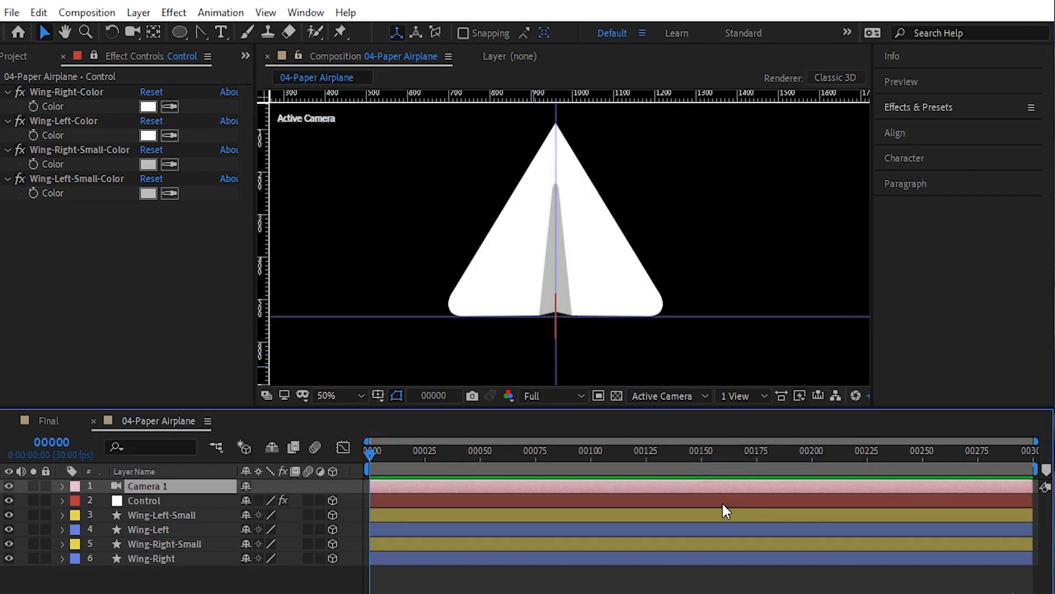
# Step: Switch the viewer to Custom View 1 and orbit around the airplane to view the fold between the small wings
pyautogui.click(665, 396)
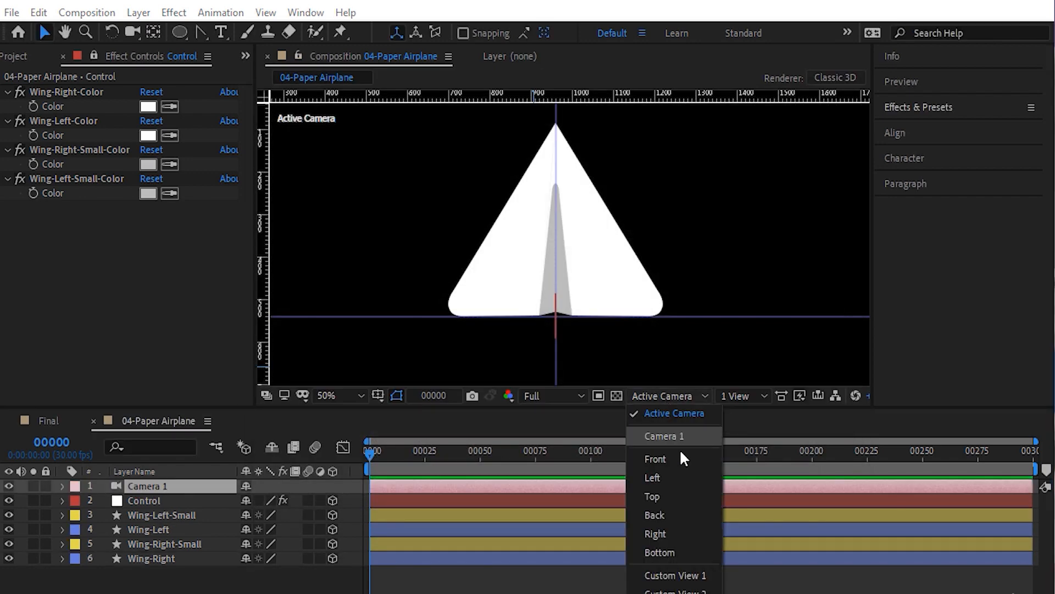
pyautogui.click(682, 574)
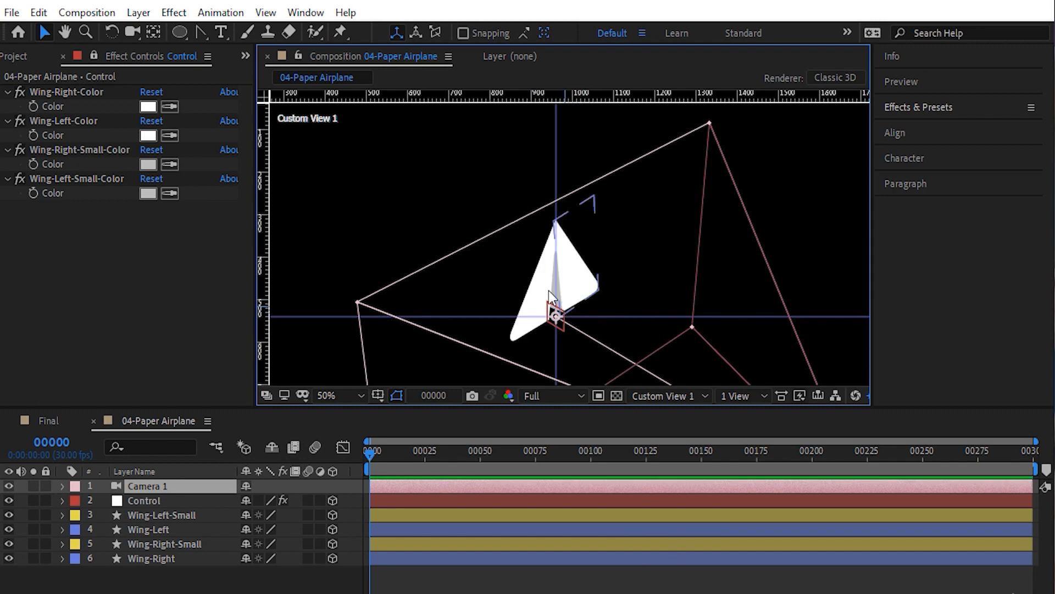
pyautogui.click(134, 33)
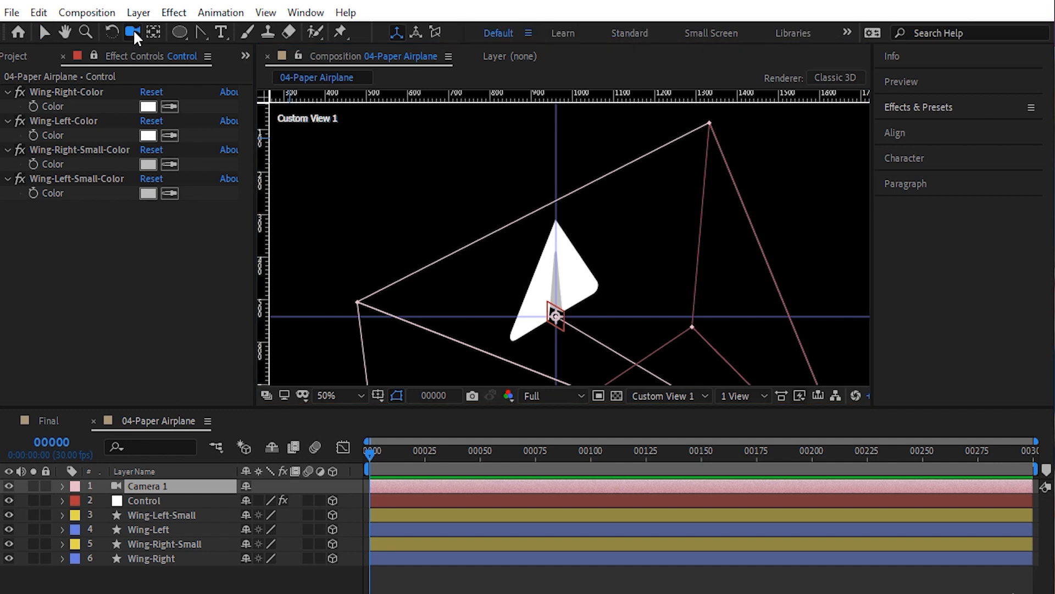
pyautogui.moveTo(544, 299); pyautogui.dragTo(576, 353)
# Step: Set the Wing-Right-Small-Color control to the darker gray 909090
pyautogui.click(147, 164)
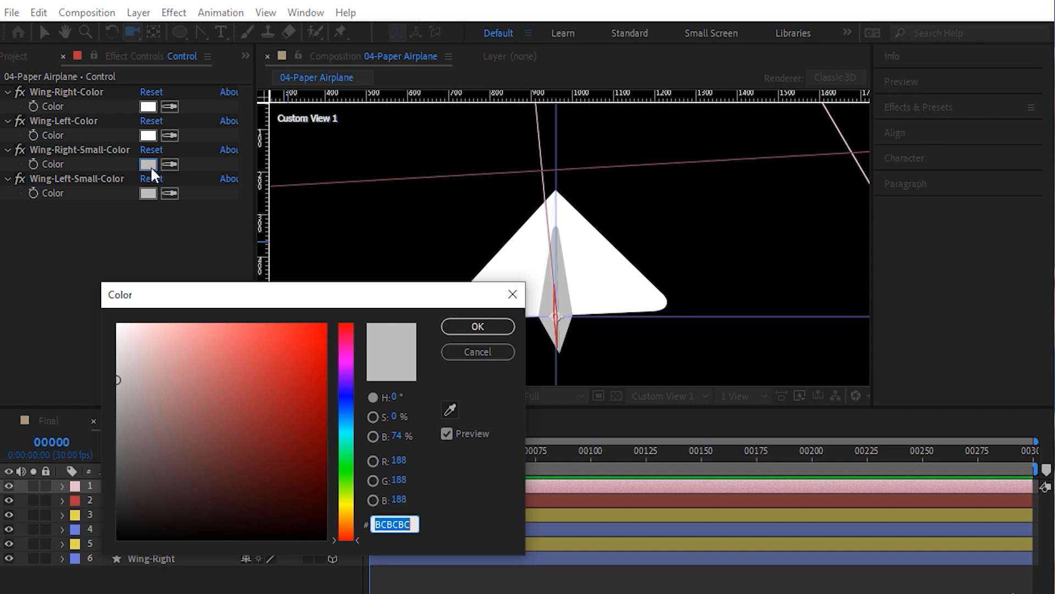
pyautogui.moveTo(282, 507); pyautogui.dragTo(112, 443)
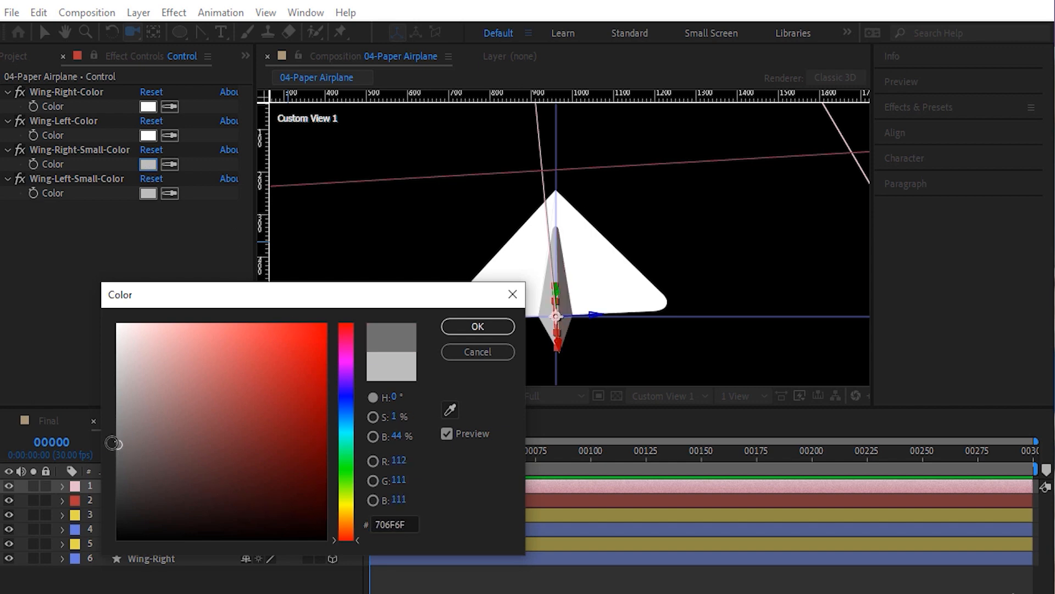
pyautogui.click(408, 523)
pyautogui.write('9')
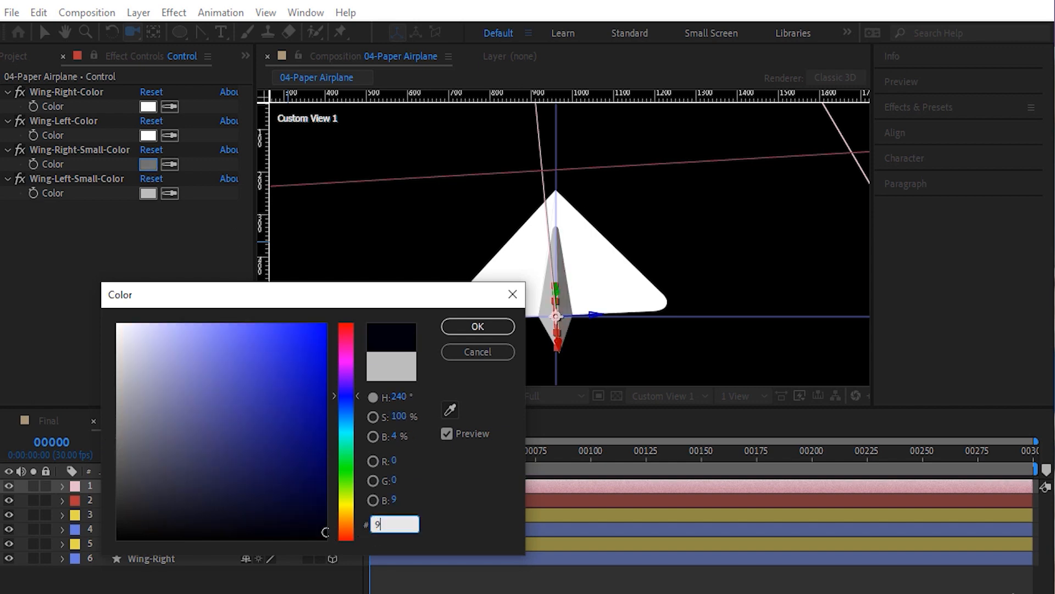
pyautogui.write('0909')
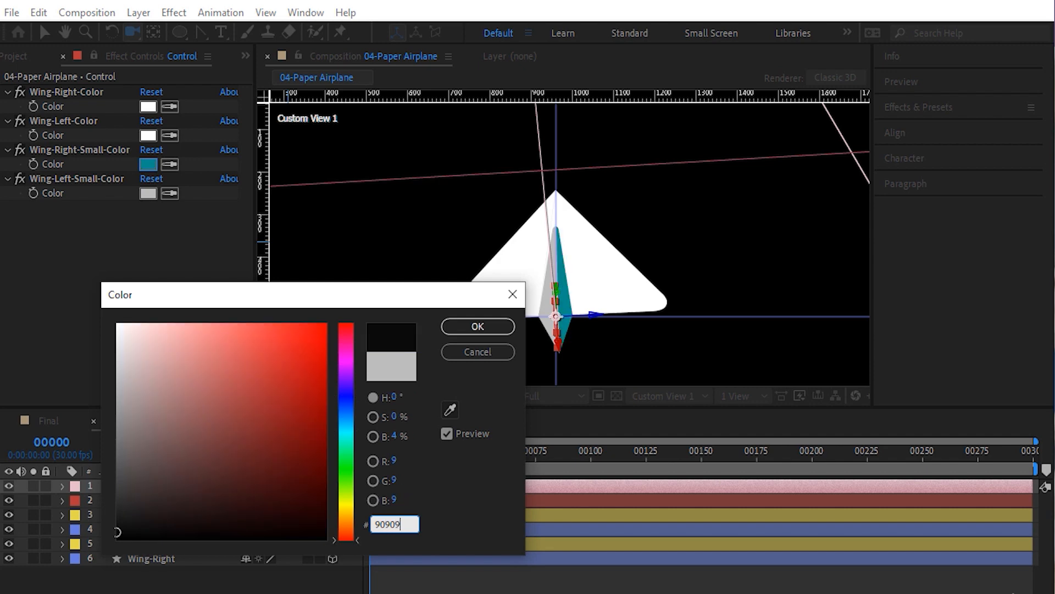
pyautogui.write('0')
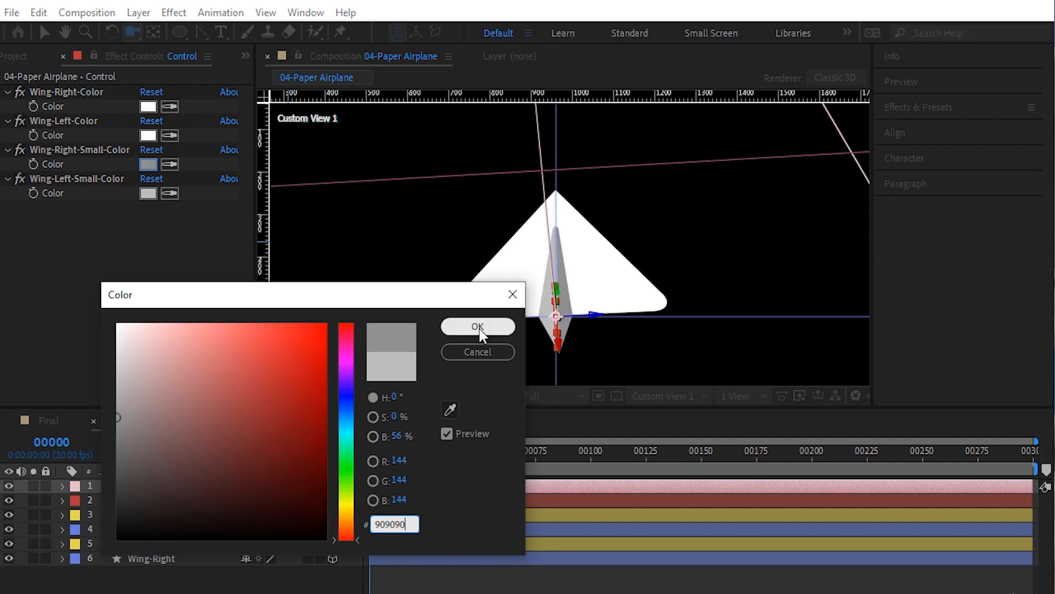
pyautogui.click(478, 327)
# Step: Examine the airplane's small wings from several angles, and return the viewer to Active Camera
pyautogui.moveTo(537, 341); pyautogui.dragTo(582, 314)
pyautogui.moveTo(658, 330); pyautogui.dragTo(613, 308)
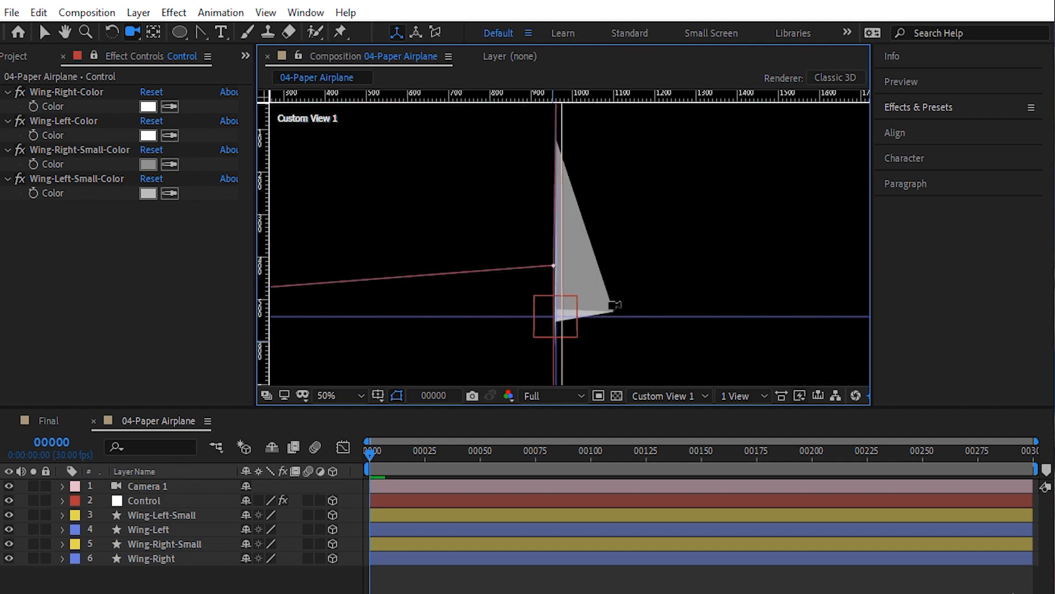
pyautogui.moveTo(520, 292); pyautogui.dragTo(657, 335)
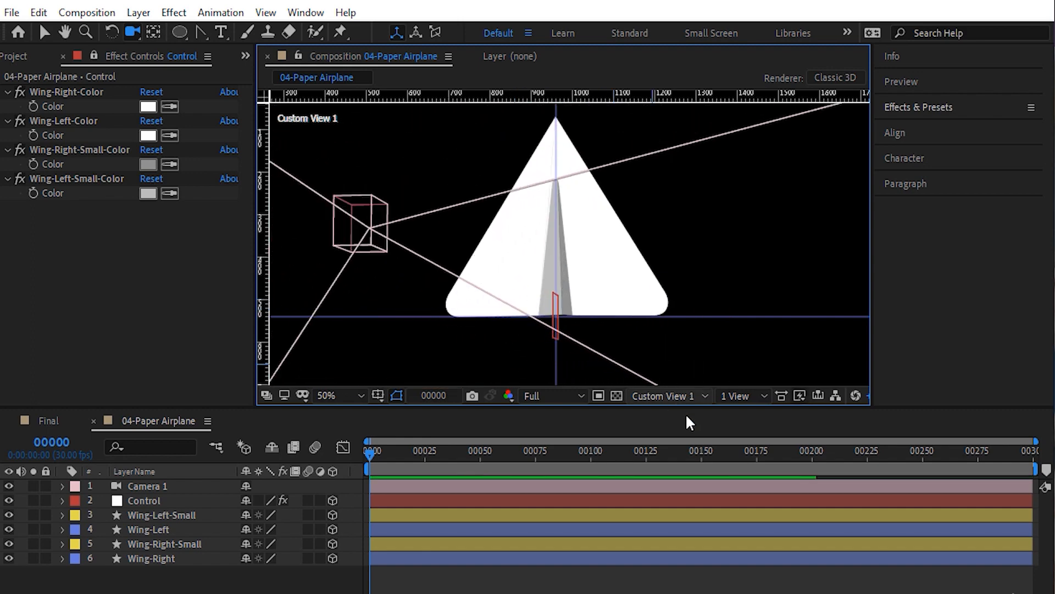
pyautogui.click(671, 396)
pyautogui.click(687, 416)
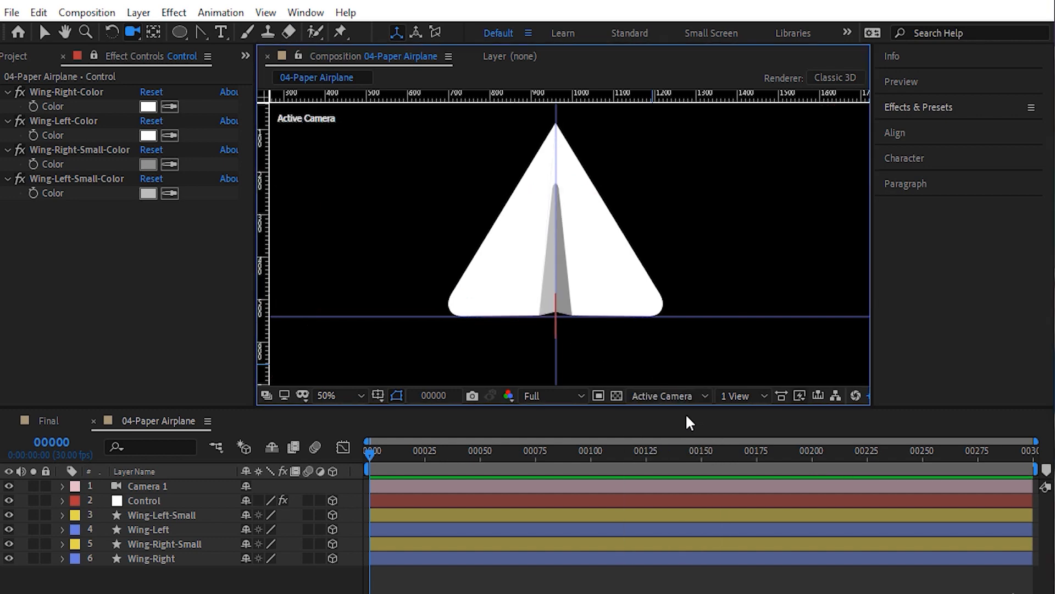
# Step: Reveal the rotation properties of both small wing layers and set the Y Rotation of Wing-Left-Small to 0°
pyautogui.click(177, 516)
pyautogui.keyDown('ctrl'); pyautogui.click(186, 541); pyautogui.keyUp('ctrl')
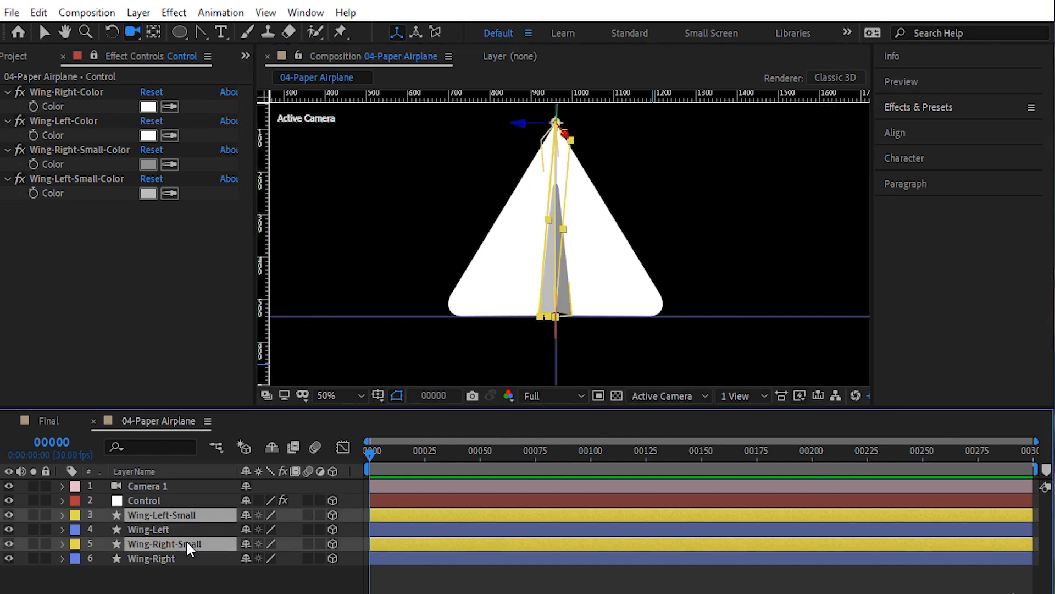
pyautogui.press('r')
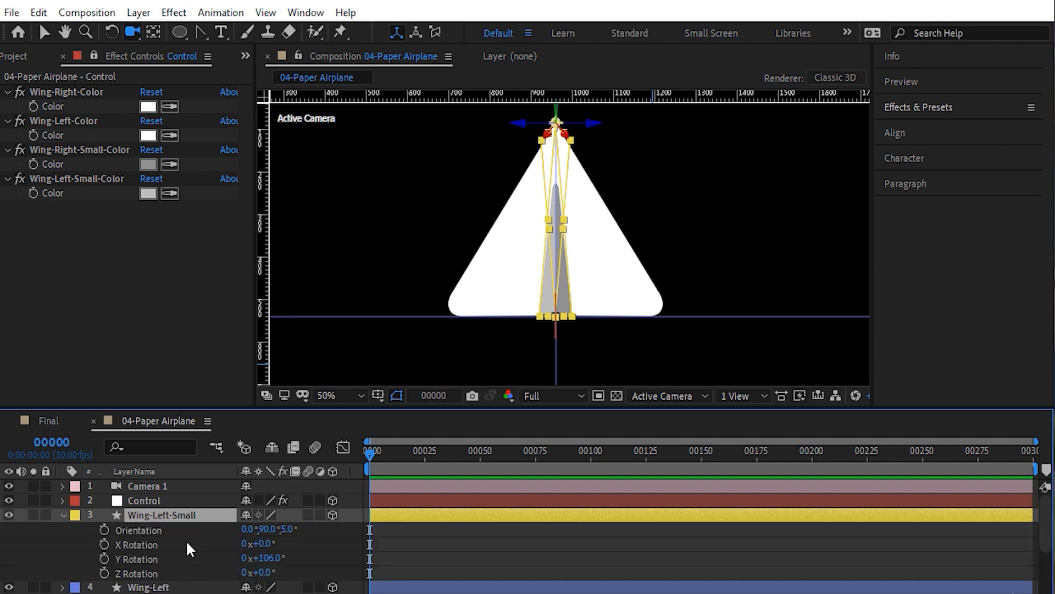
pyautogui.click(266, 558)
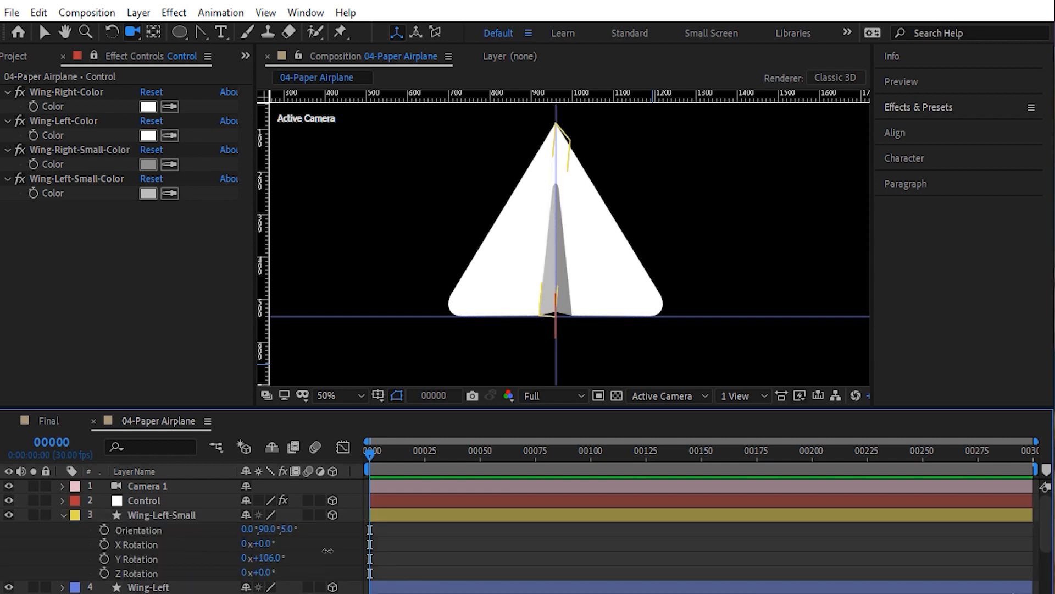
pyautogui.write('06')
pyautogui.press('Return')
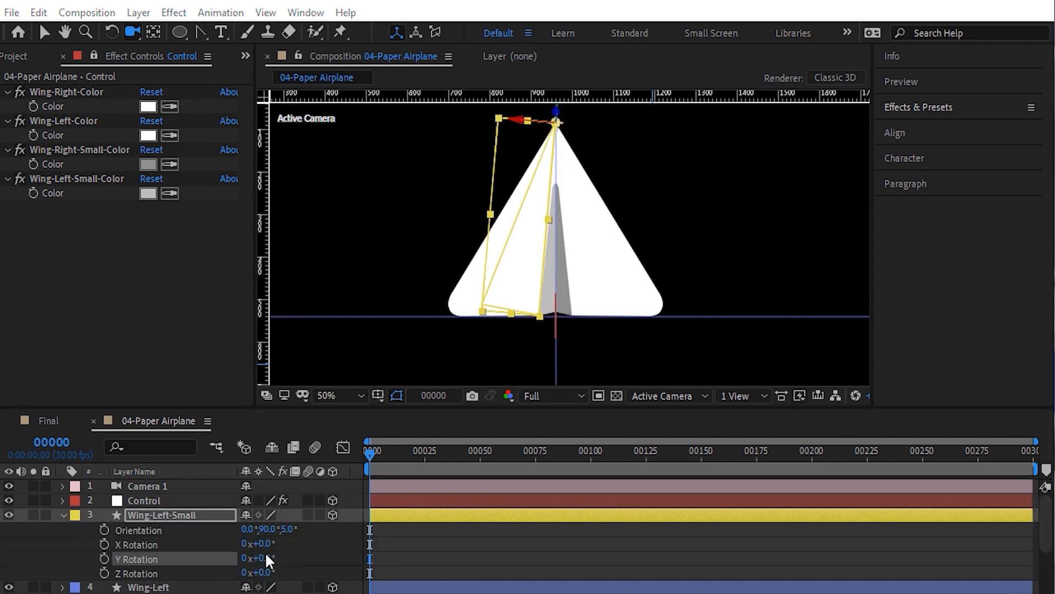
# Step: Collapse Wing-Left-Small and set the Y Rotation of Wing-Right-Small to 0°
pyautogui.click(65, 515)
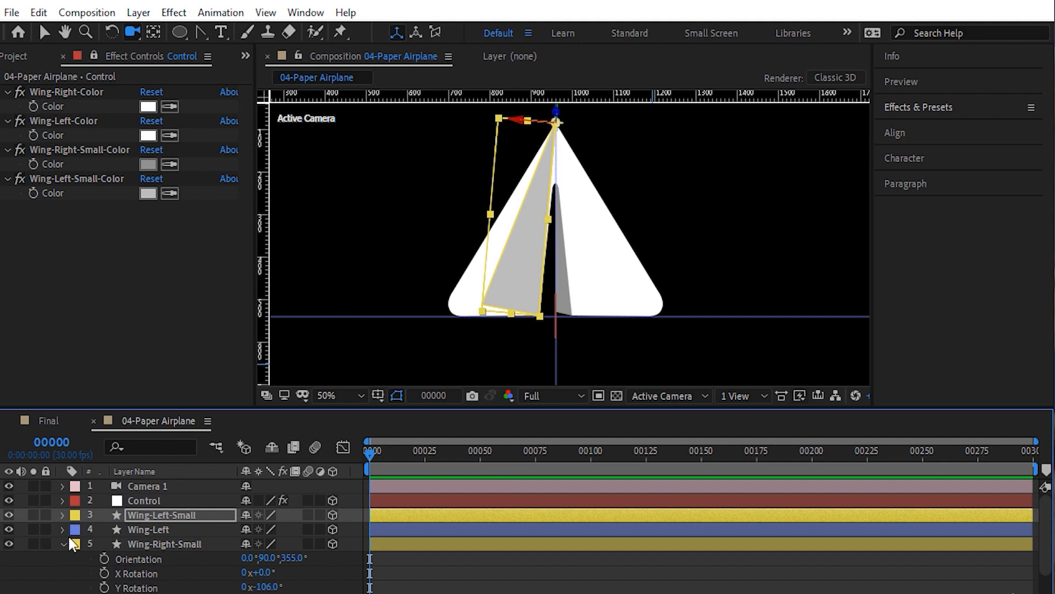
pyautogui.click(267, 587)
pyautogui.write('0')
pyautogui.press('Return')
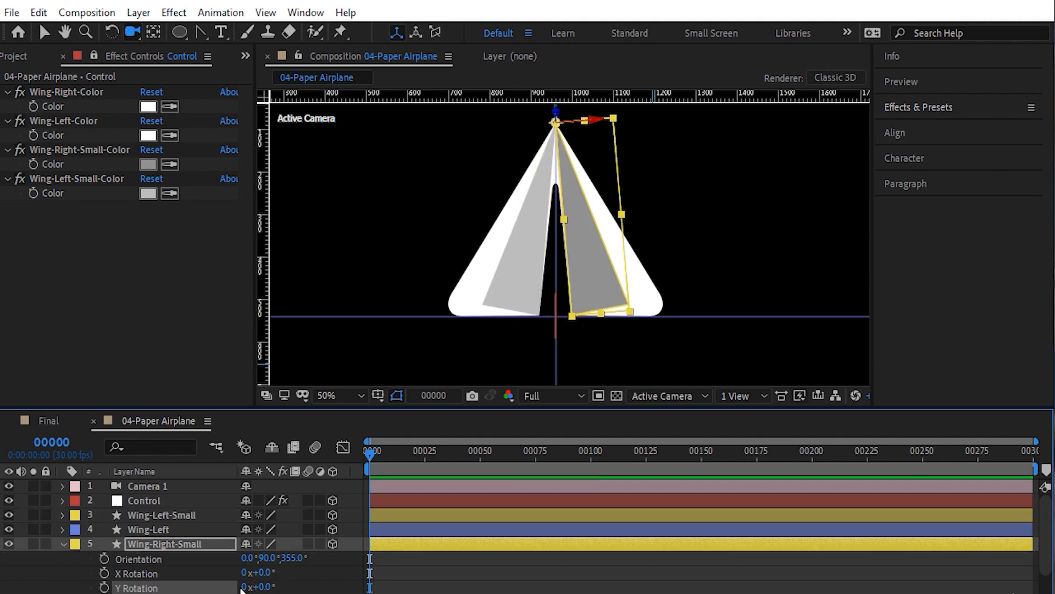
# Step: Expand Wing-Left-Small down to the Path property of Path 1 in Shape 1, and maximize the timeline
pyautogui.click(81, 516)
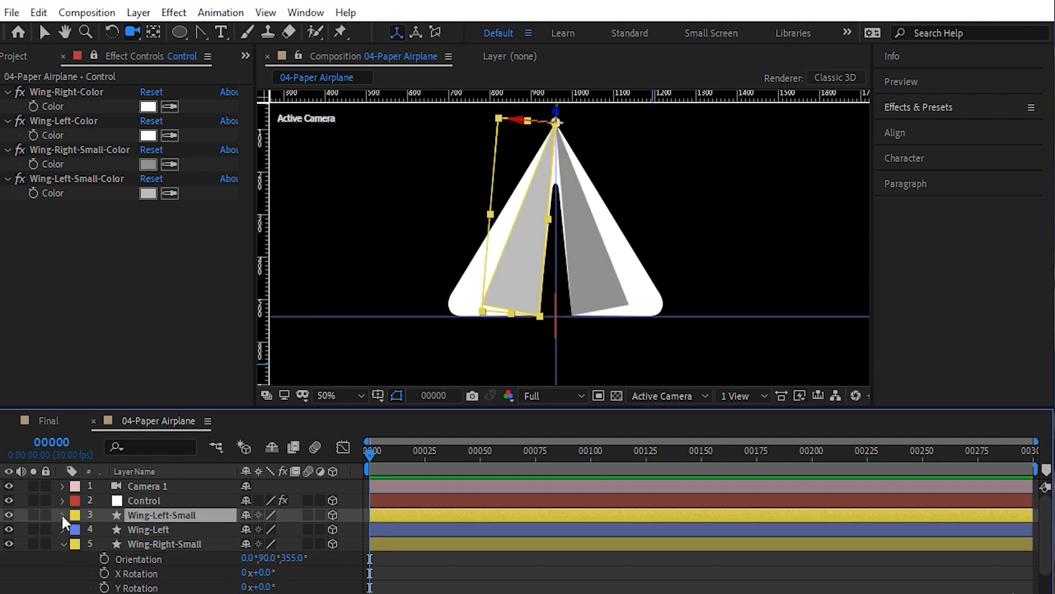
pyautogui.click(62, 515)
pyautogui.scroll(-2, 62, 513)
pyautogui.click(77, 515)
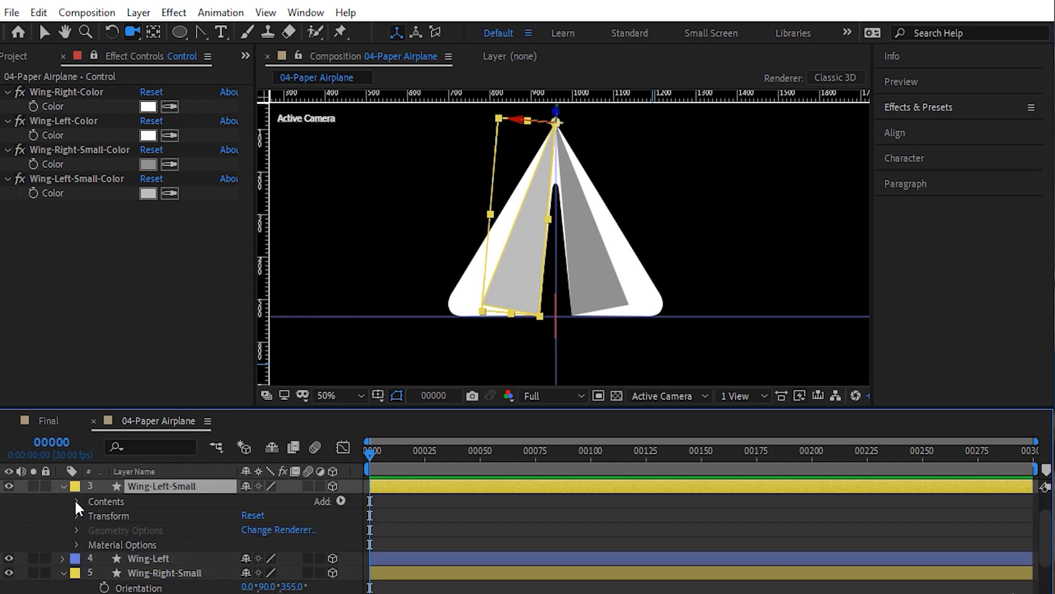
pyautogui.click(75, 500)
pyautogui.click(91, 516)
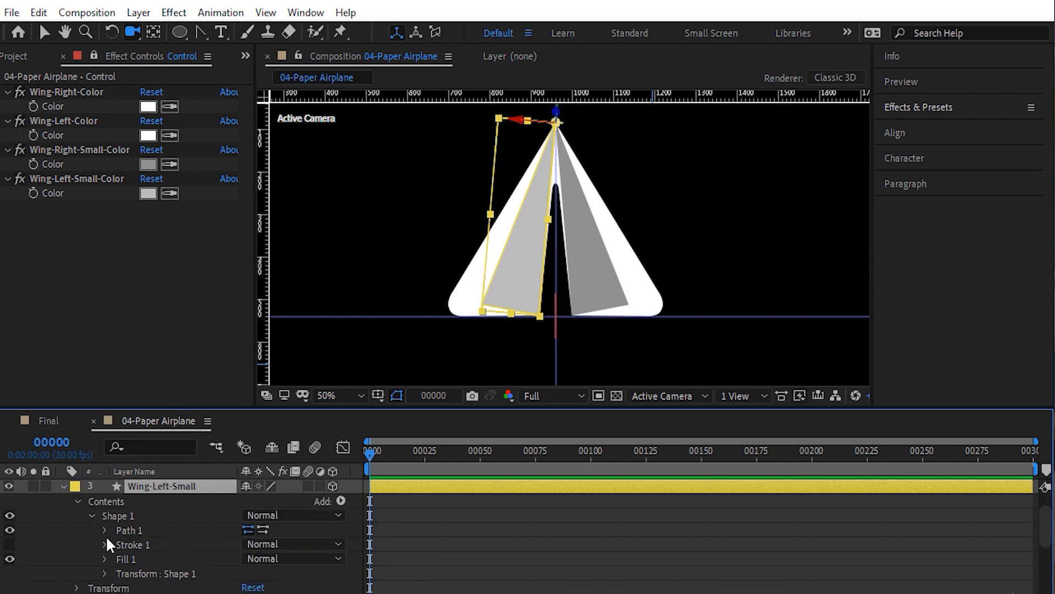
pyautogui.click(103, 530)
pyautogui.press('`')
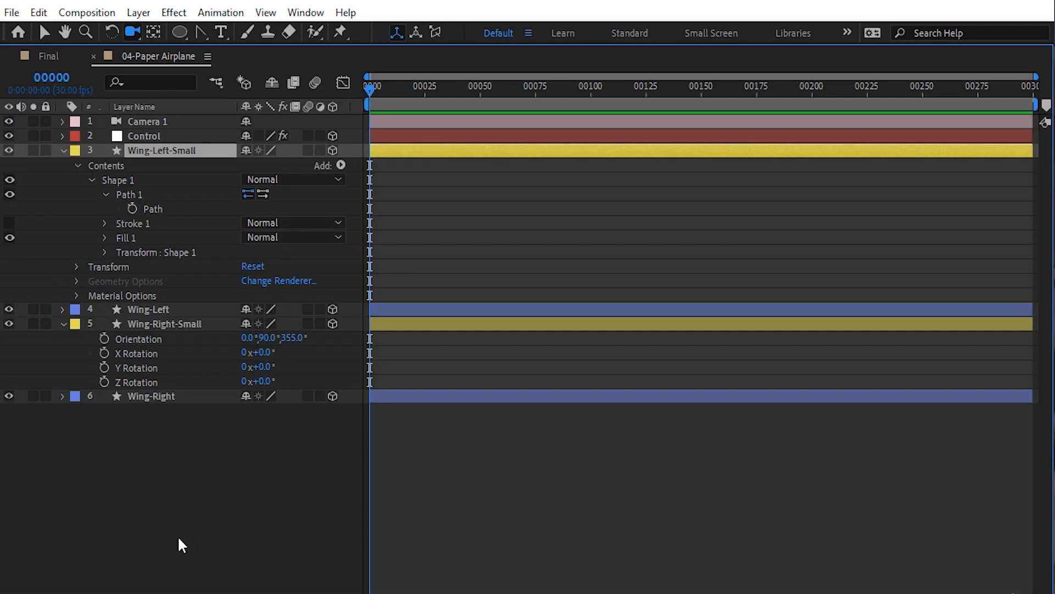
# Step: Expand Wing-Right-Small's contents down to the Path property of Path 1 in Shape 1
pyautogui.click(161, 323)
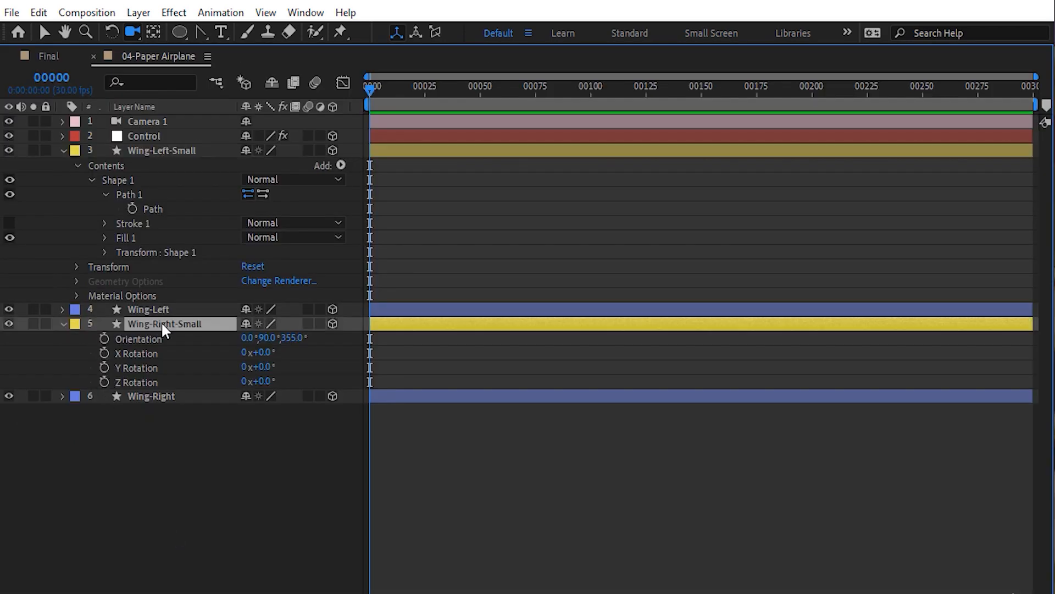
pyautogui.click(63, 324)
pyautogui.click(63, 323)
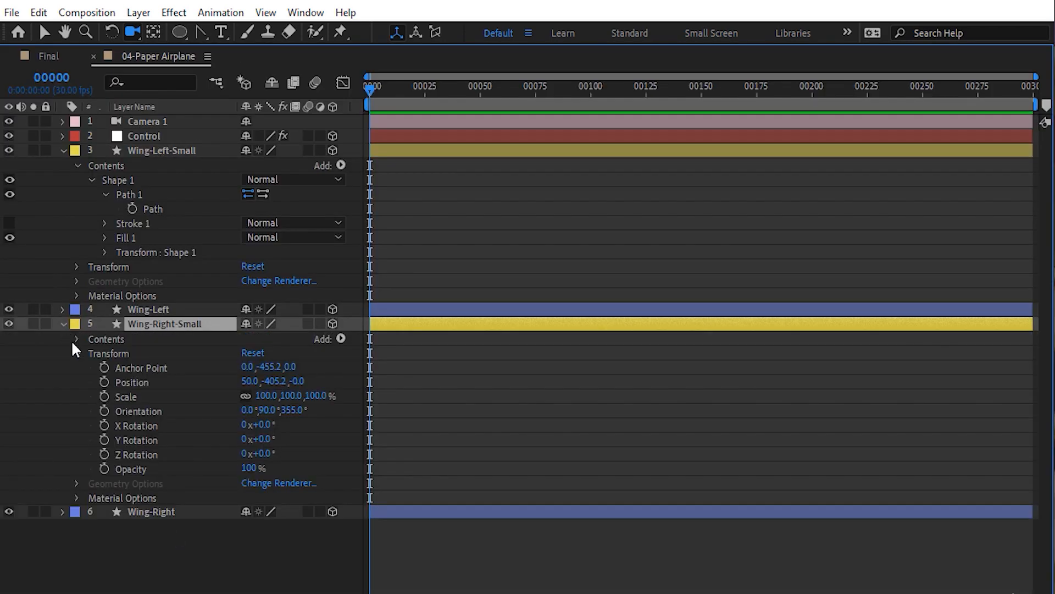
pyautogui.click(75, 347)
pyautogui.click(75, 338)
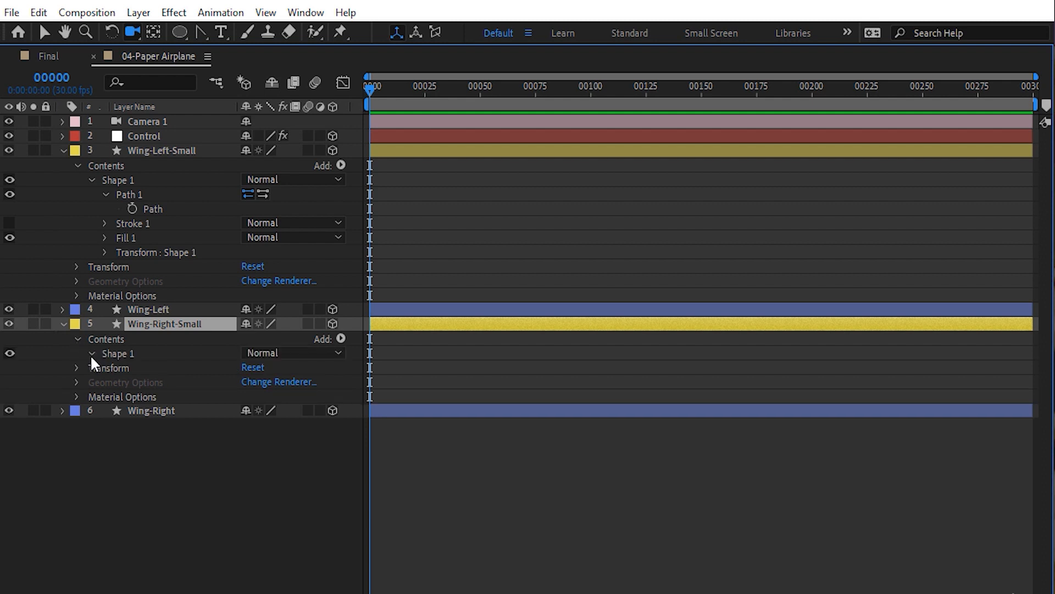
pyautogui.click(91, 354)
pyautogui.click(104, 367)
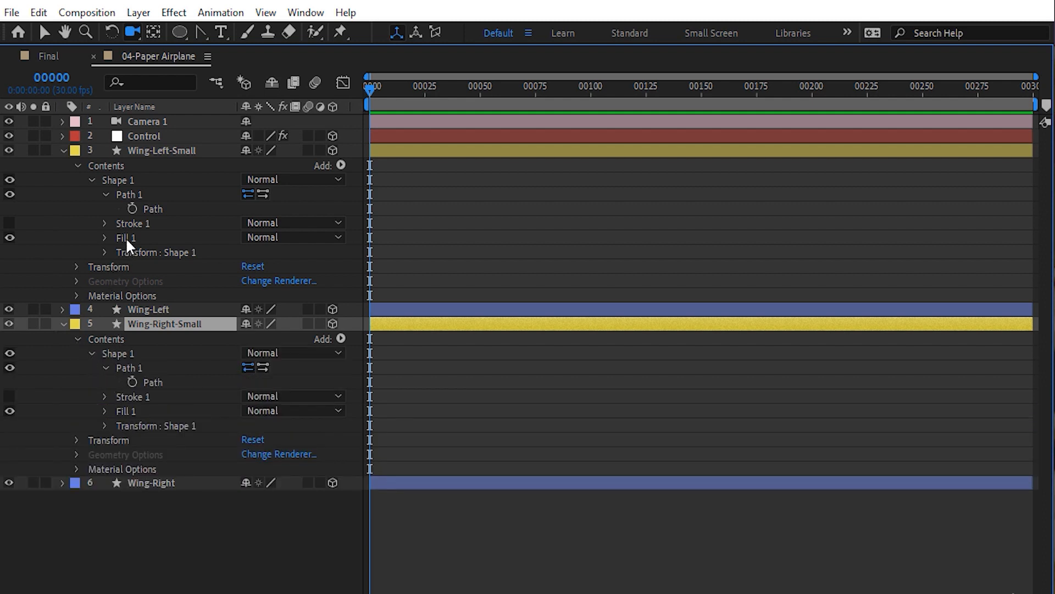
# Step: Link the Path of Wing-Left-Small by expression to the Path of Wing-Right-Small, collapse both layers and select Wing-Right-Small
pyautogui.keyDown('alt'); pyautogui.click(131, 208); pyautogui.keyUp('alt')
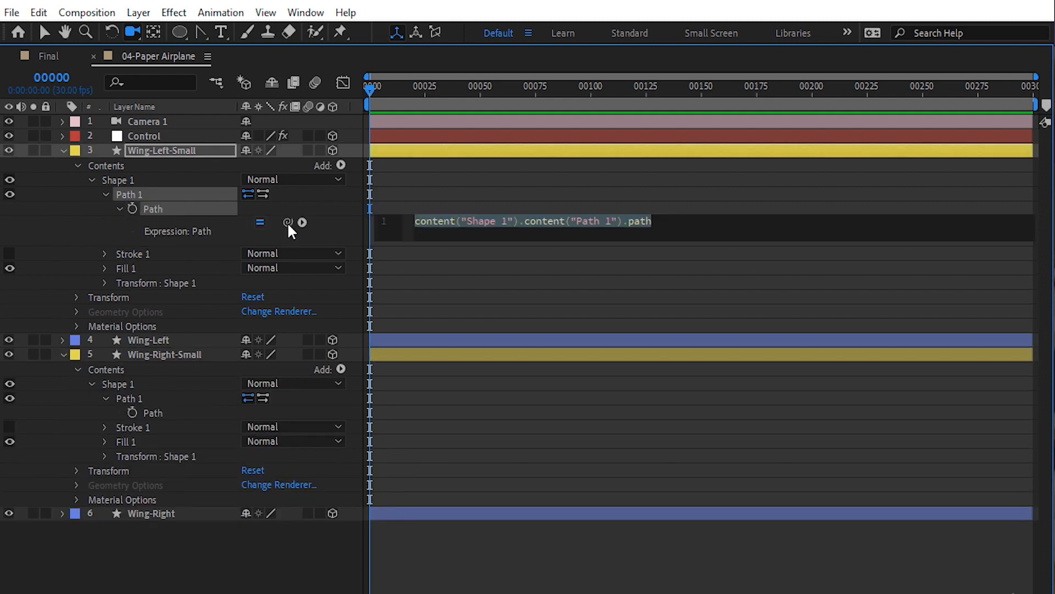
pyautogui.moveTo(288, 222); pyautogui.dragTo(160, 416)
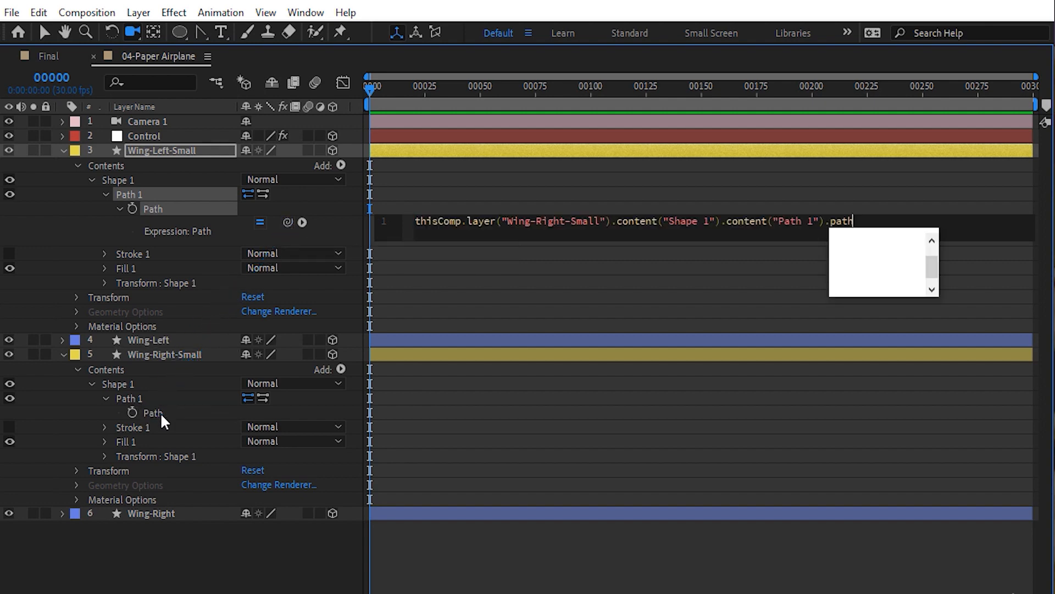
pyautogui.click(71, 402)
pyautogui.press('u')
pyautogui.click(160, 180)
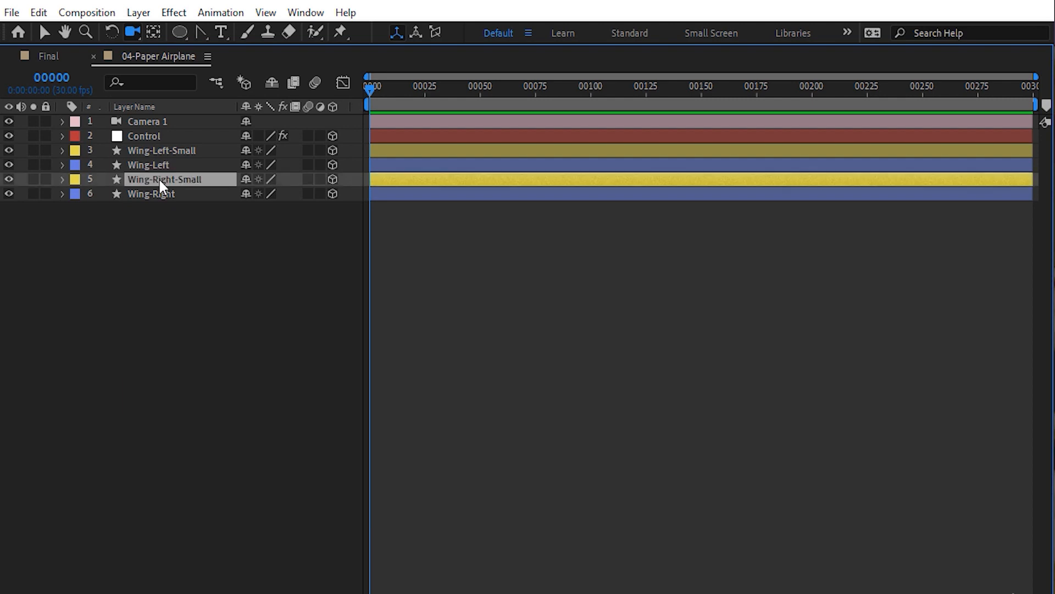
# Step: Move the lower outer path vertex of Wing-Right-Small inward by about 30 px to narrow both small wings
pyautogui.press('`')
pyautogui.click(200, 31)
pyautogui.click(628, 308)
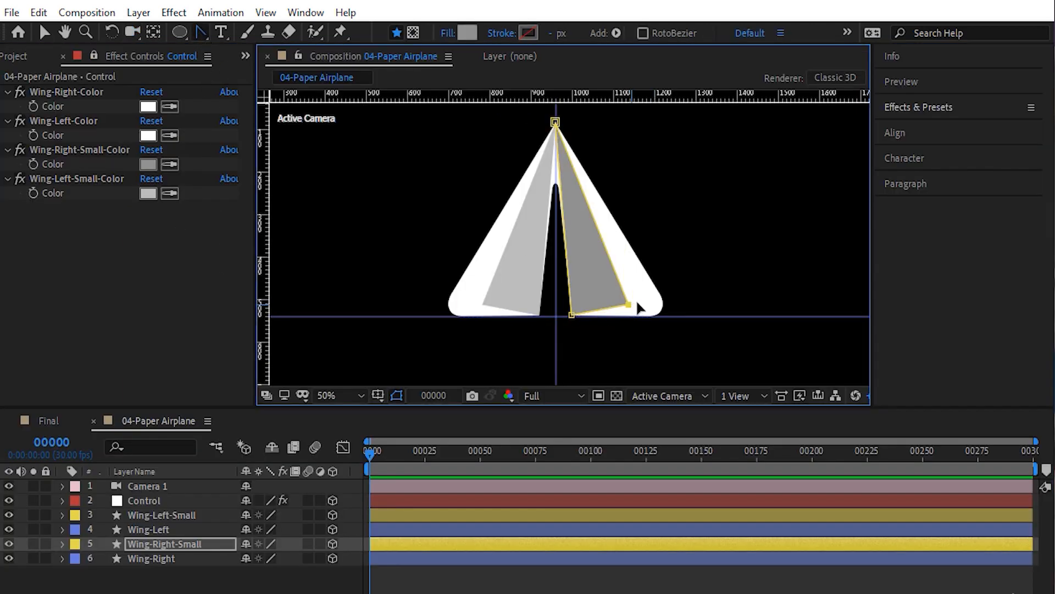
pyautogui.hotkey('shift', 'Left')
pyautogui.hotkey('shift', 'Left')
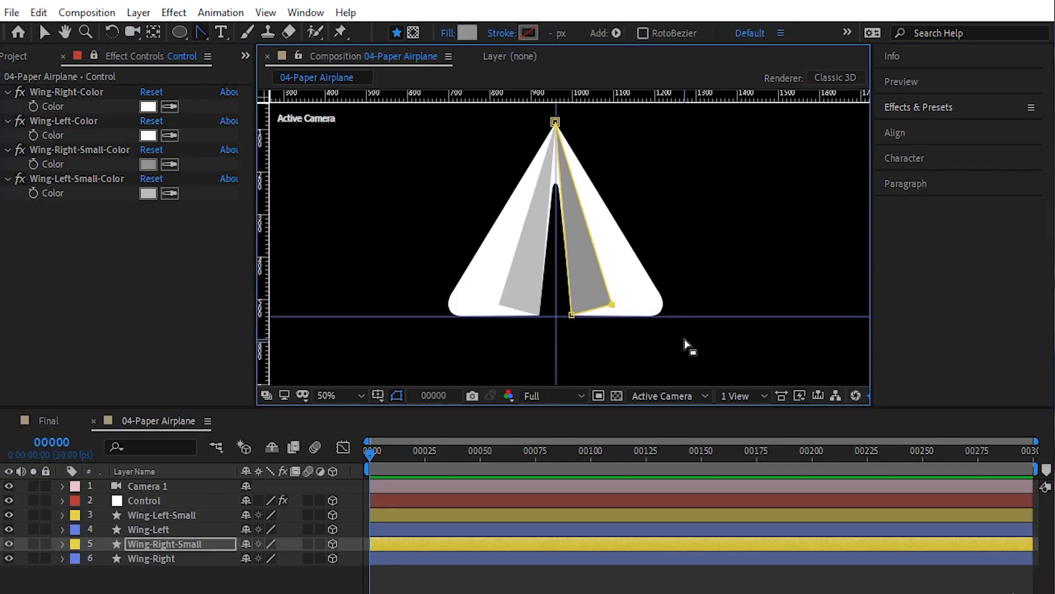
pyautogui.hotkey('shift', 'Left')
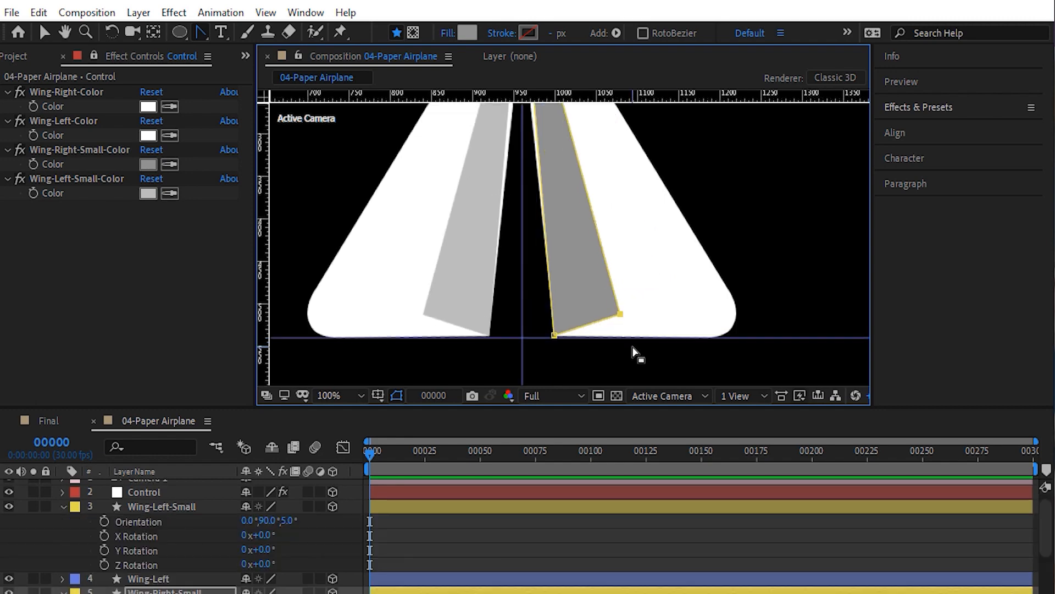
pyautogui.hotkey('shift', 'Right')
pyautogui.hotkey('shift', 'Right')
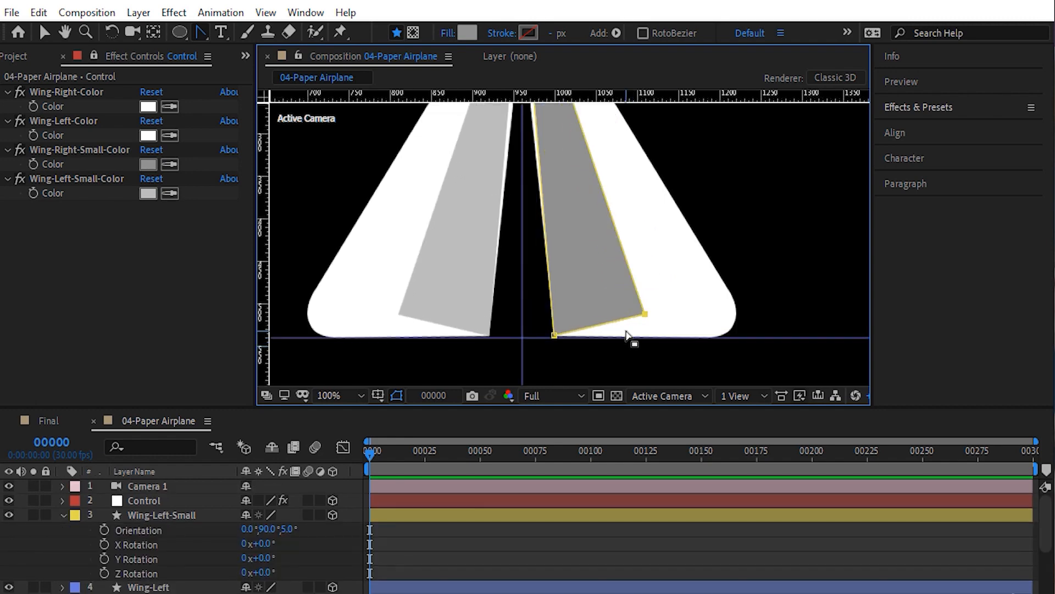
# Step: Set the Y Rotation of Wing-Left-Small to -110.5° and of Wing-Right-Small to 110.5°
pyautogui.moveTo(269, 556); pyautogui.dragTo(159, 537)
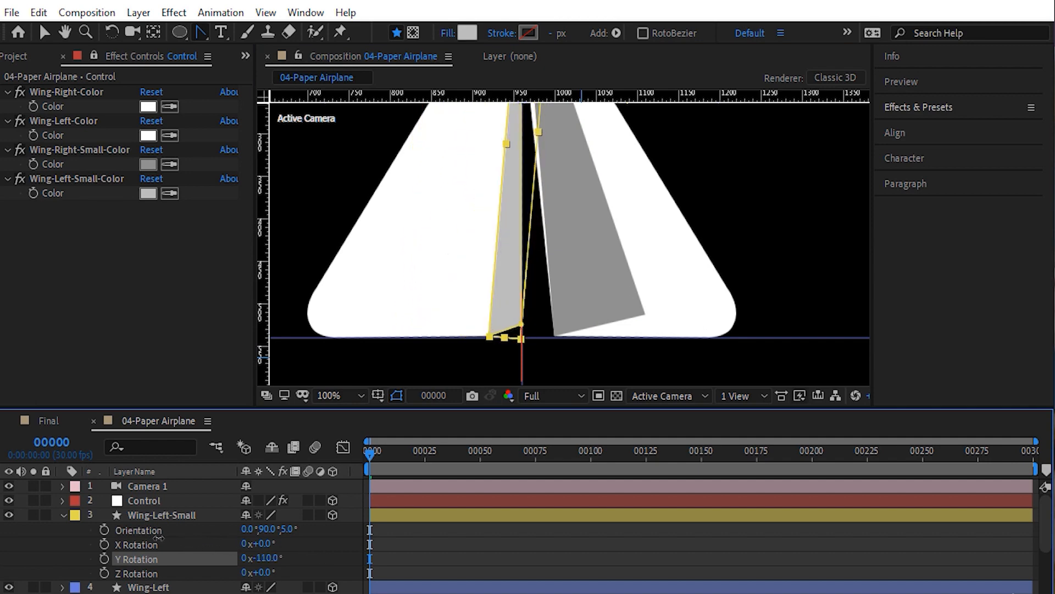
pyautogui.click(269, 557)
pyautogui.write('-110.5')
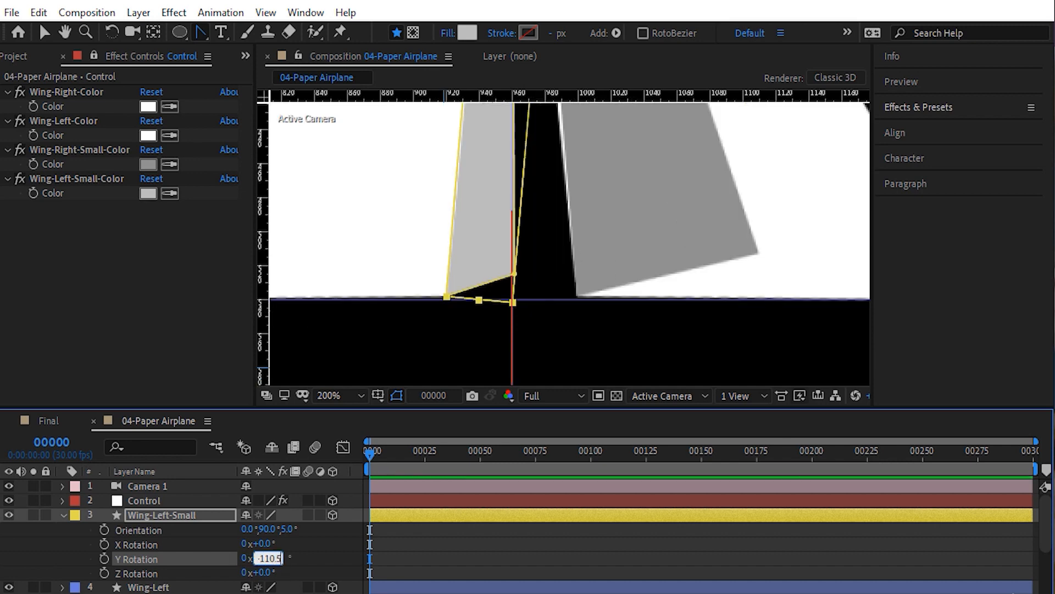
pyautogui.press('Return')
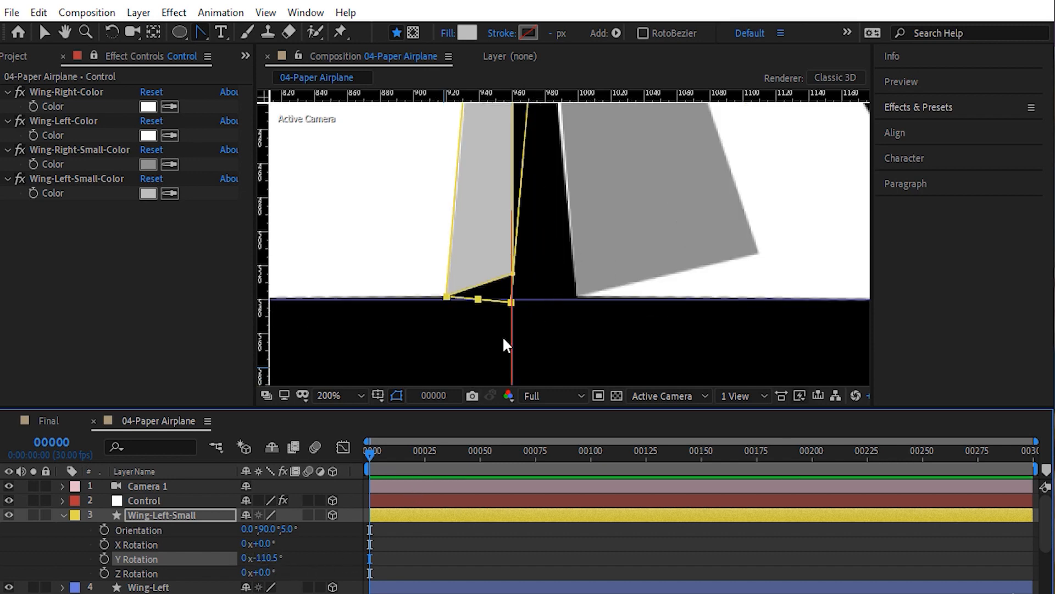
pyautogui.scroll(-6, 1033, 536)
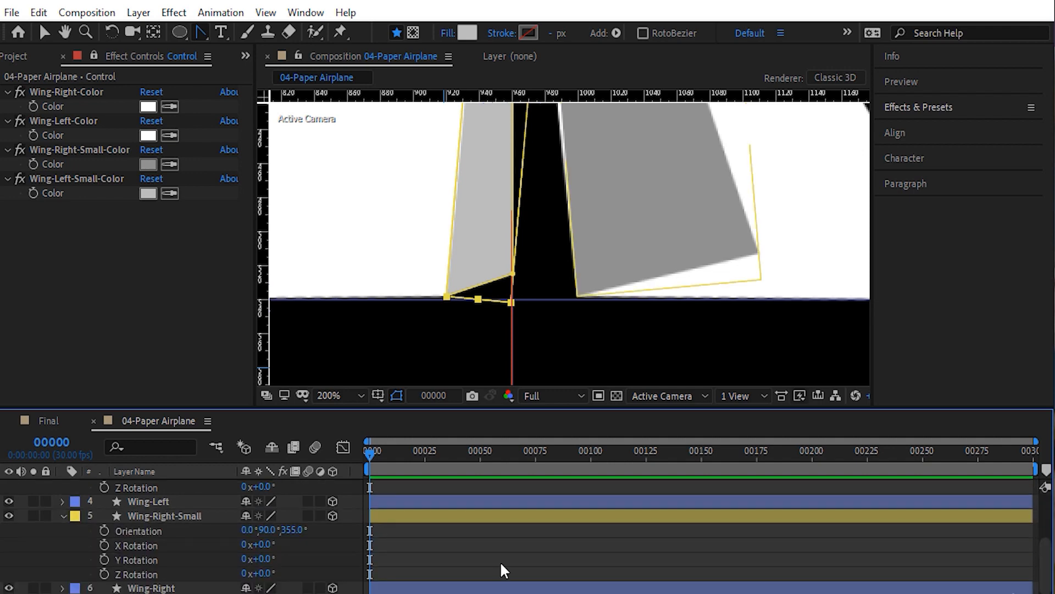
pyautogui.click(267, 559)
pyautogui.write('110.5')
pyautogui.press('Return')
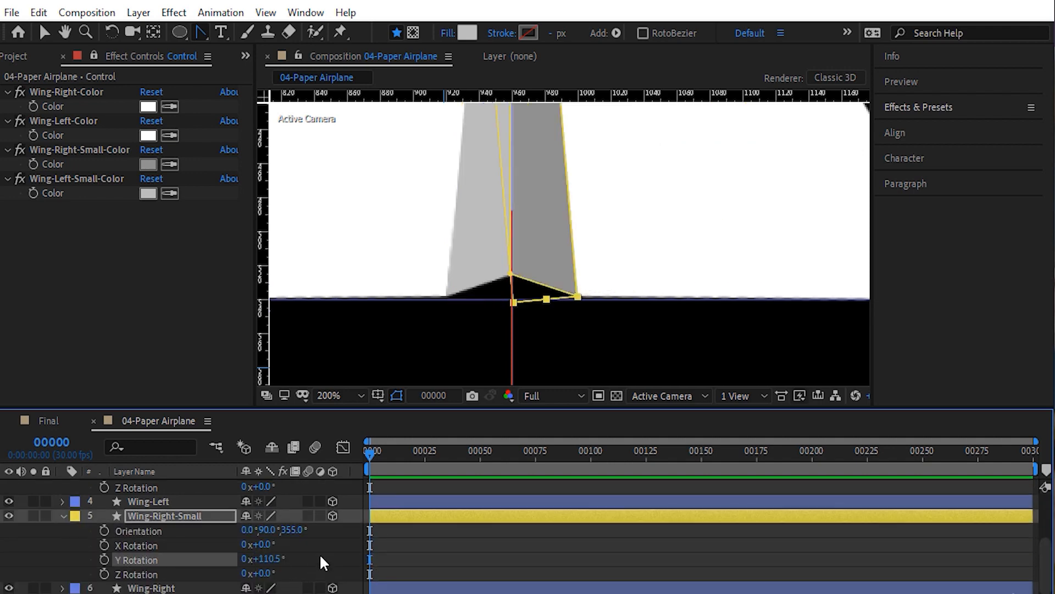
# Step: Collapse the layers and examine the fold between the small wings from an orbited Custom View 1
pyautogui.click(558, 384)
pyautogui.hotkey('ctrl', '`')
pyautogui.click(668, 394)
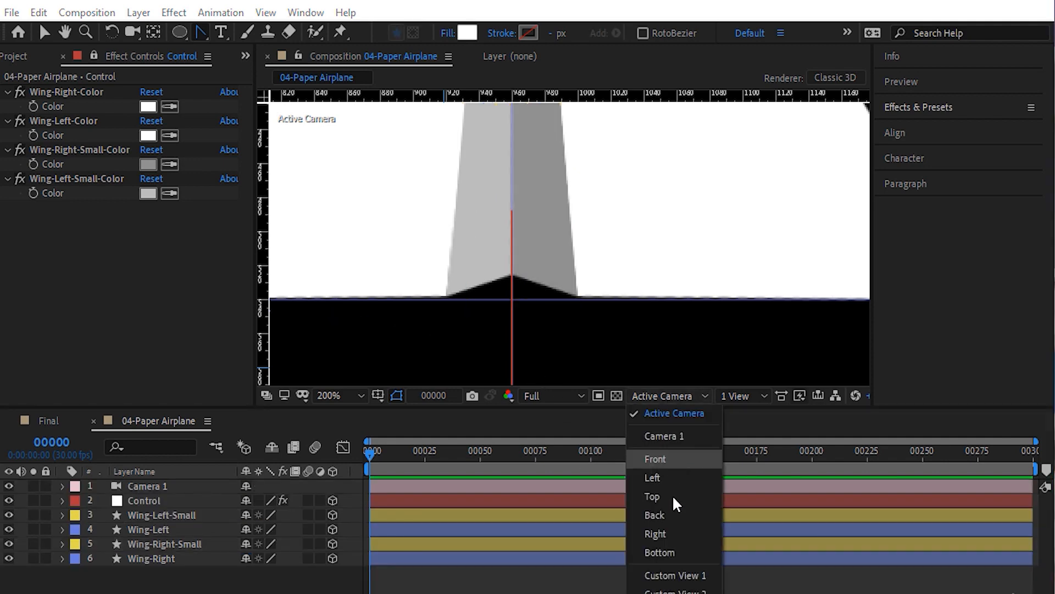
pyautogui.click(680, 575)
pyautogui.press('c')
pyautogui.moveTo(558, 235); pyautogui.dragTo(484, 297)
# Step: Set the Y Rotation of Wing-Left-Small to -110° and of Wing-Right-Small to 110°
pyautogui.click(159, 514)
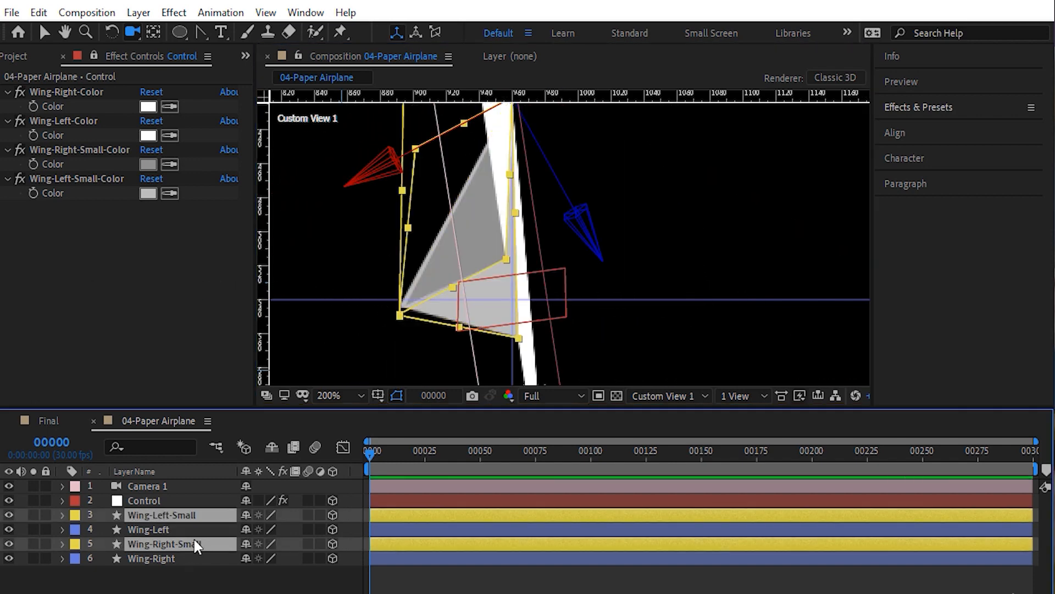
pyautogui.press('r')
pyautogui.scroll(-2, 291, 550)
pyautogui.click(165, 556)
pyautogui.press('r')
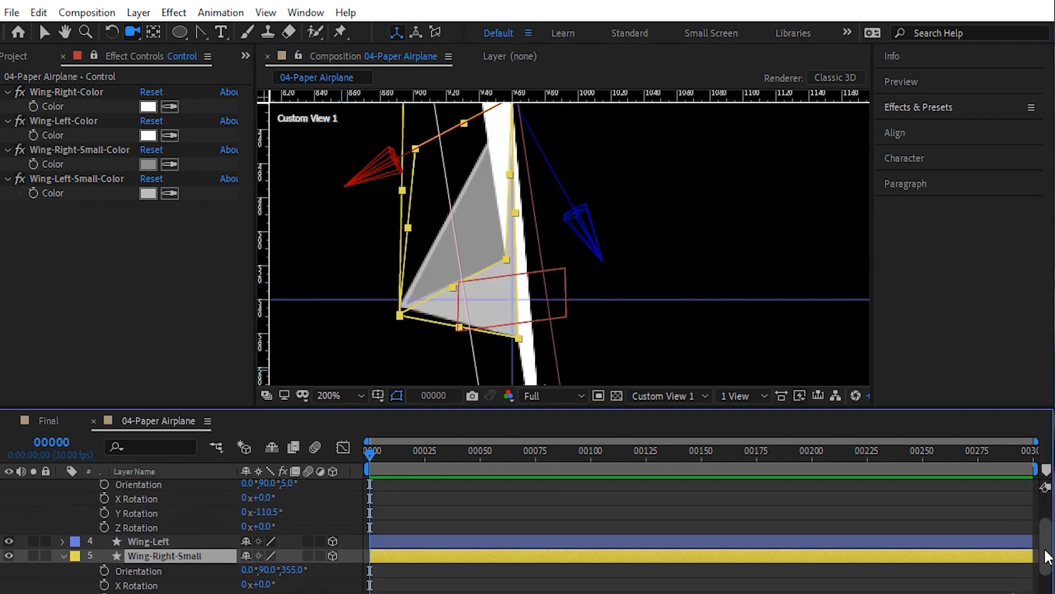
pyautogui.scroll(-2, 292, 489)
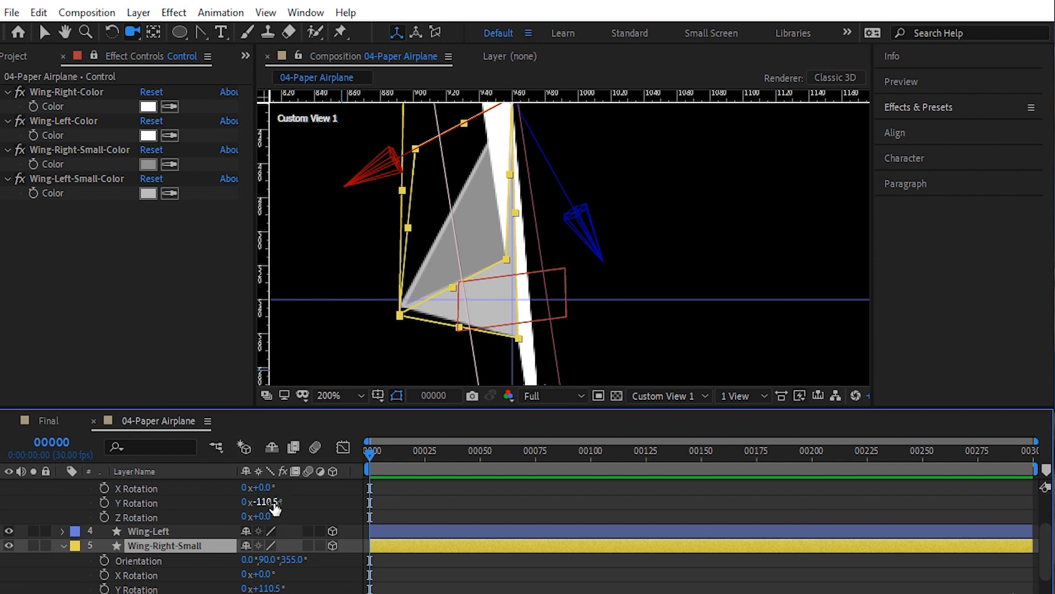
pyautogui.click(268, 501)
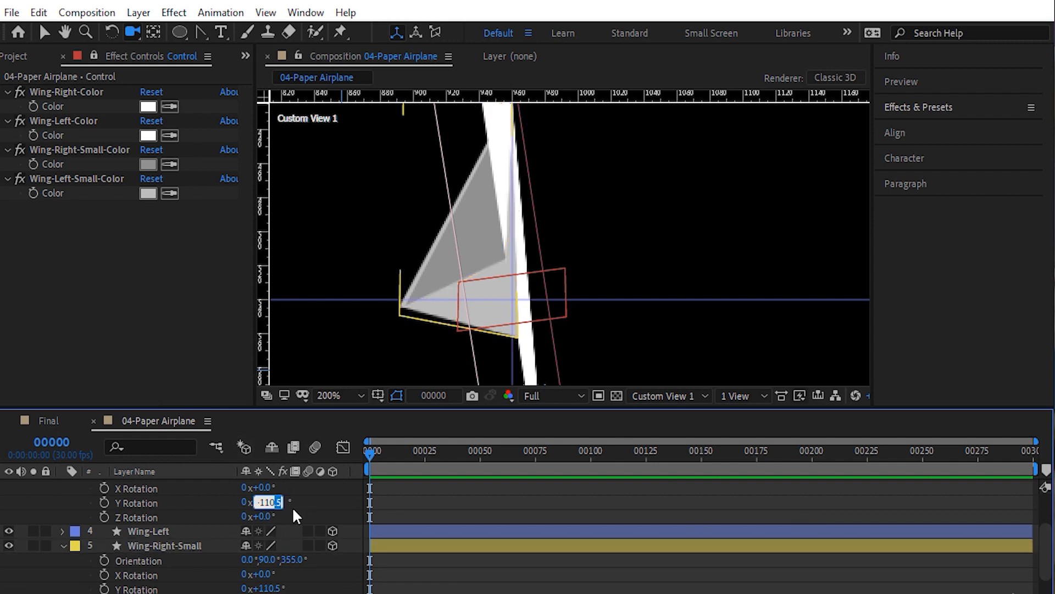
pyautogui.write('-110')
pyautogui.press('Return')
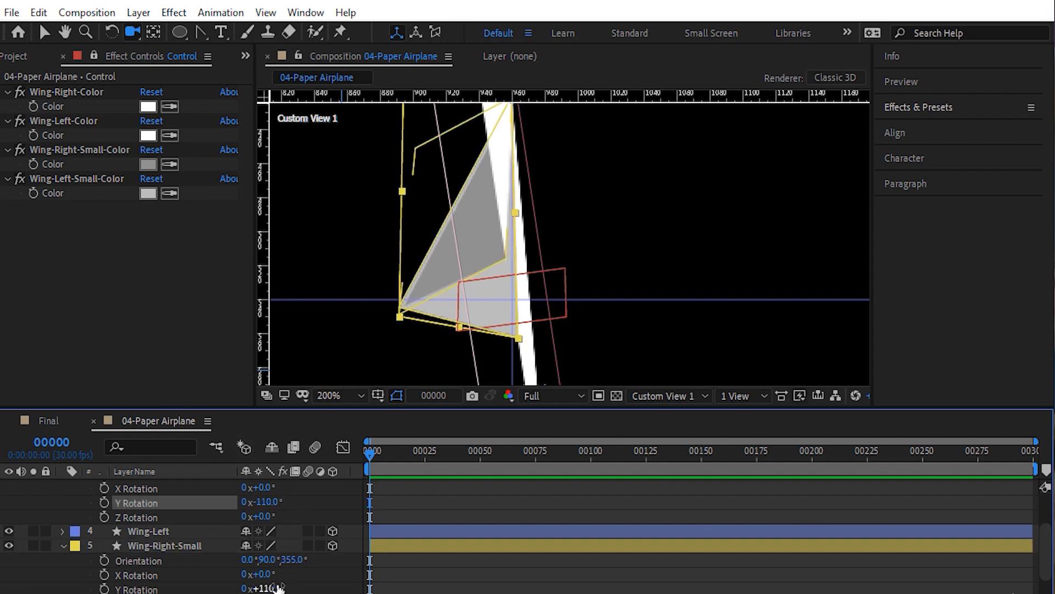
pyautogui.click(270, 588)
pyautogui.press('Return')
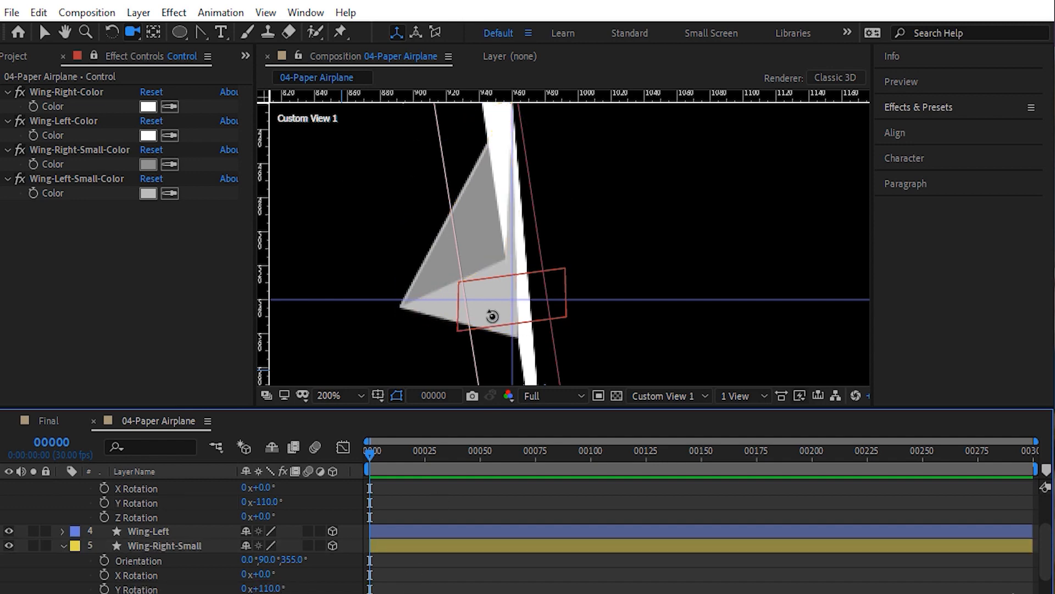
# Step: Inspect the folded airplane from another angle, and return to the Active Camera view with the whole frame fitted
pyautogui.moveTo(490, 313); pyautogui.dragTo(263, 300)
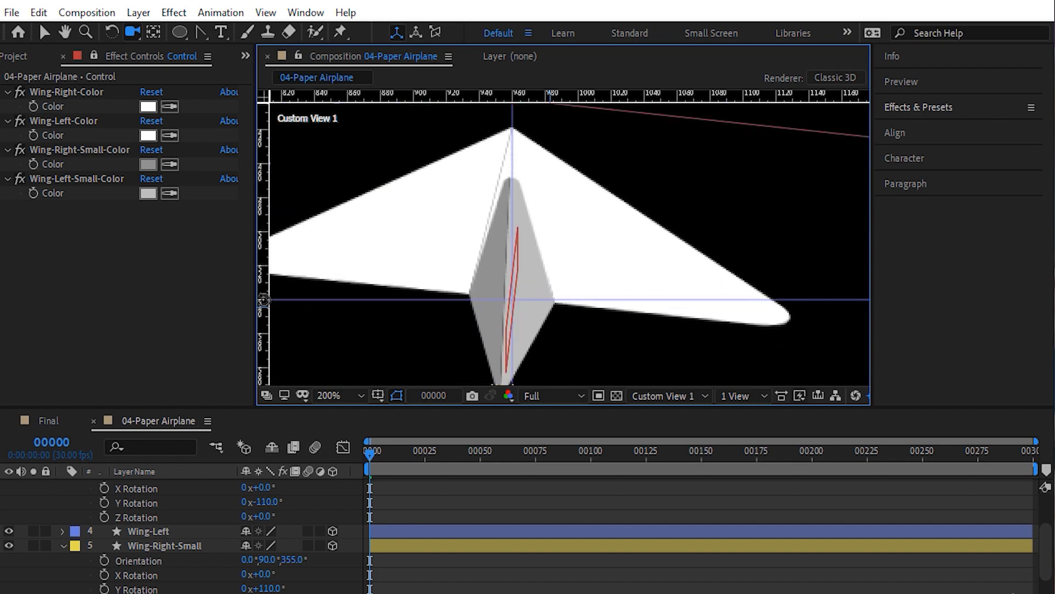
pyautogui.click(673, 395)
pyautogui.click(677, 415)
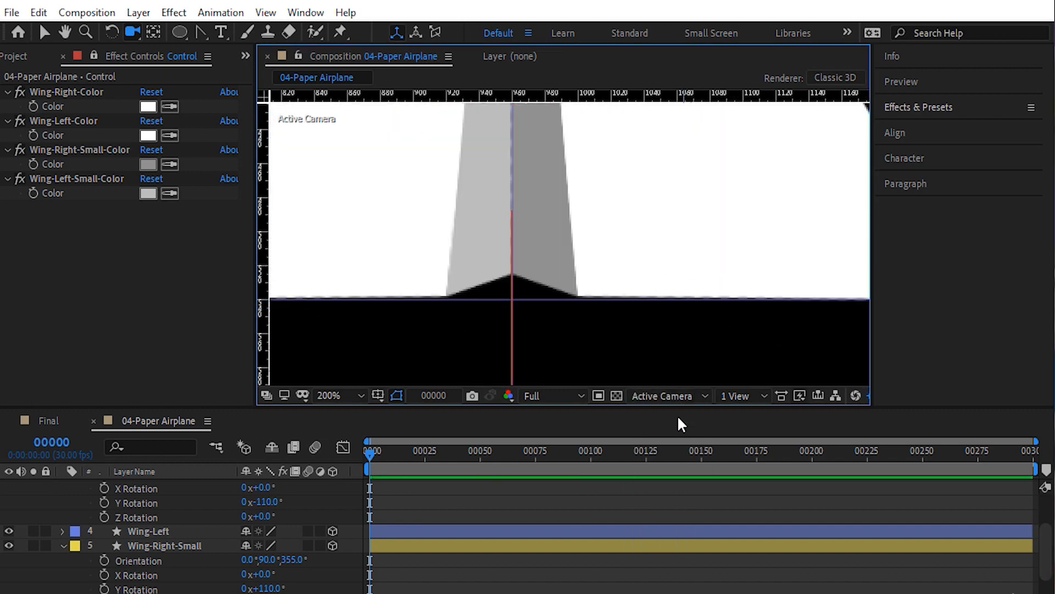
pyautogui.click(335, 394)
pyautogui.click(345, 415)
# Step: Copy the Control null and the four wing layers into the Final composition above 03-Cloud-3
pyautogui.moveTo(165, 577); pyautogui.dragTo(131, 499)
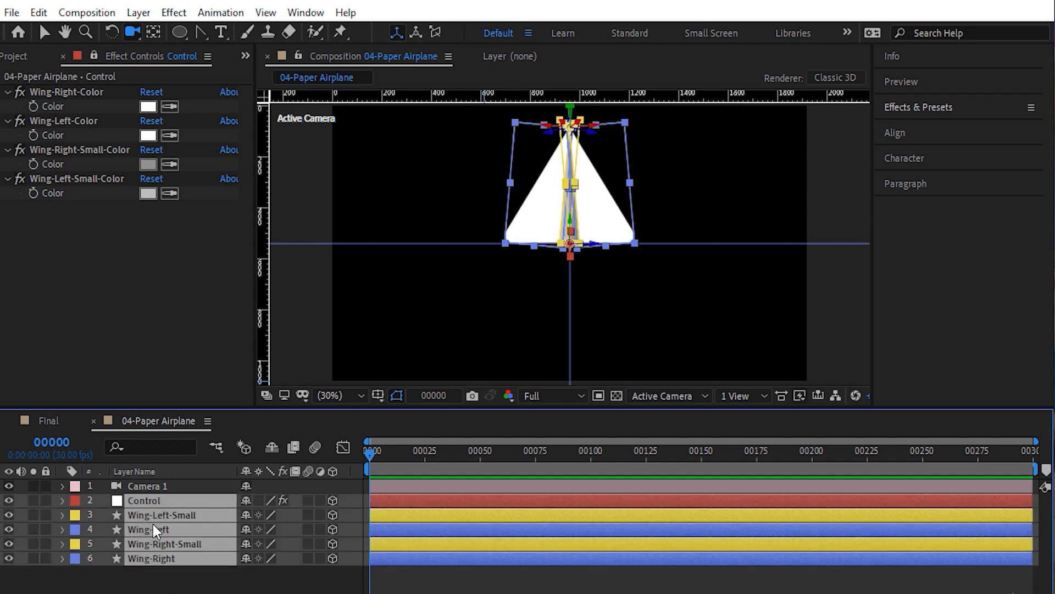
pyautogui.click(38, 12)
pyautogui.click(80, 112)
pyautogui.click(46, 420)
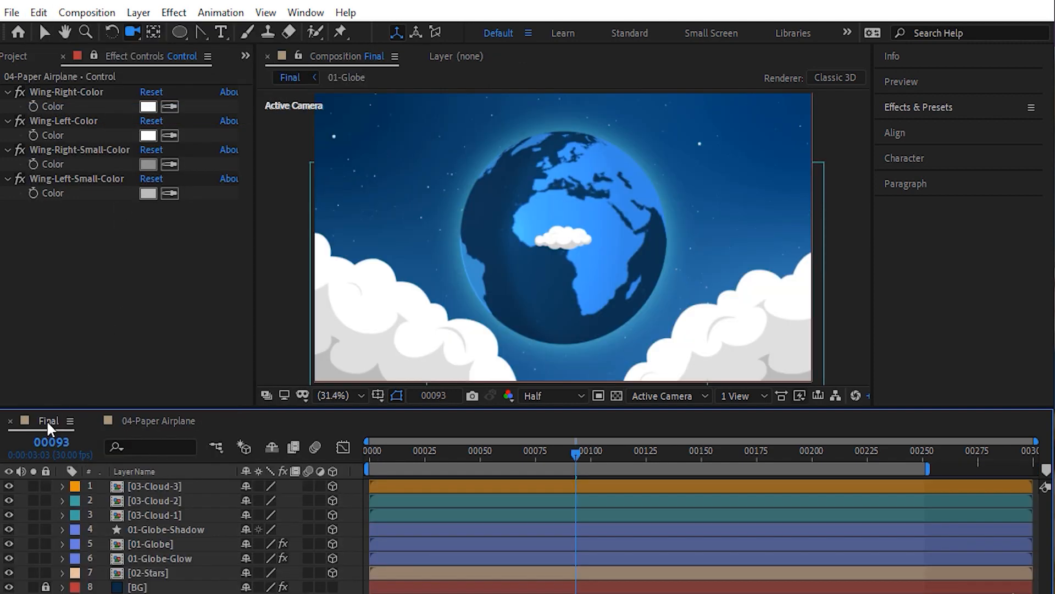
pyautogui.click(167, 485)
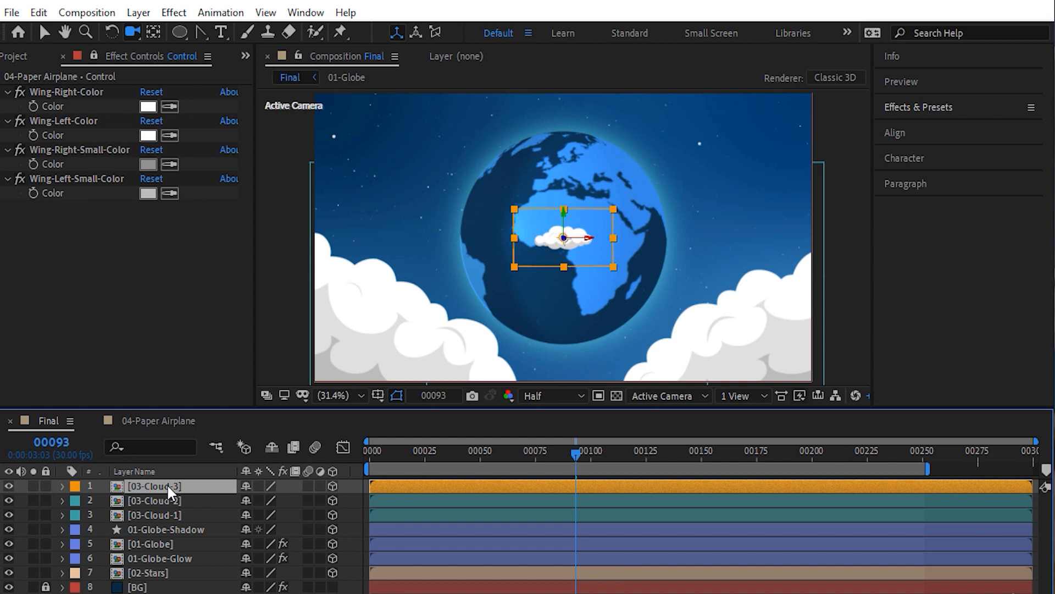
pyautogui.click(39, 14)
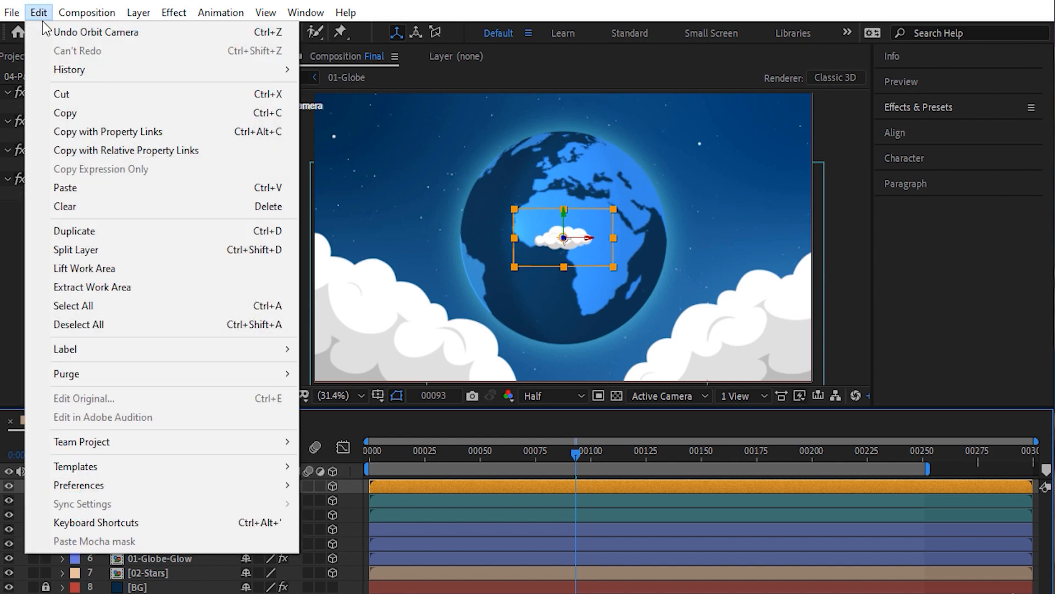
pyautogui.click(64, 188)
pyautogui.press('F2')
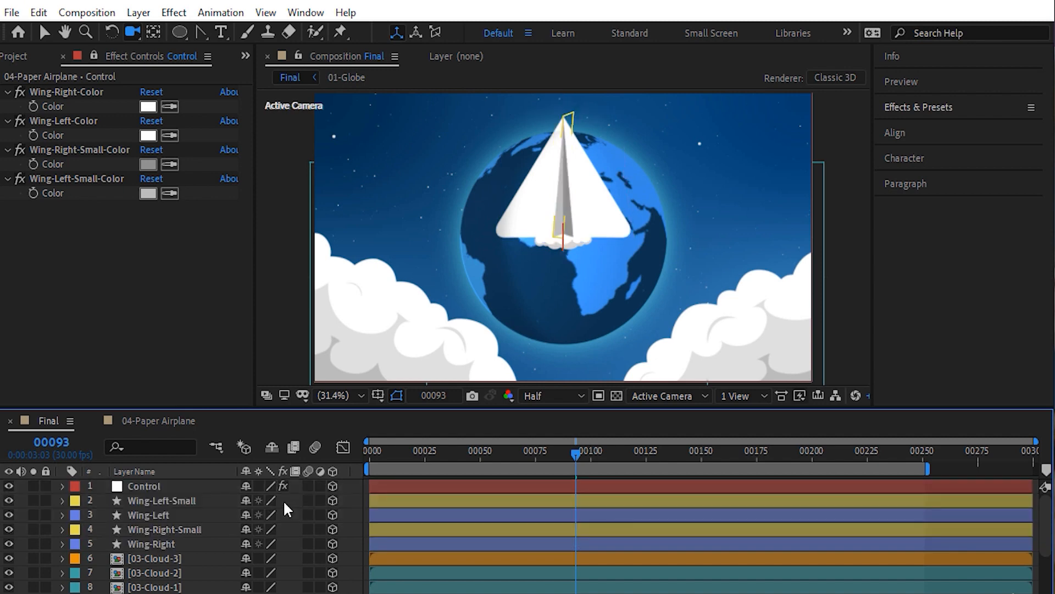
# Step: Lower the Control null in the Final composition to Y Position 753.5 and turn its Y Rotation to 24°
pyautogui.click(144, 486)
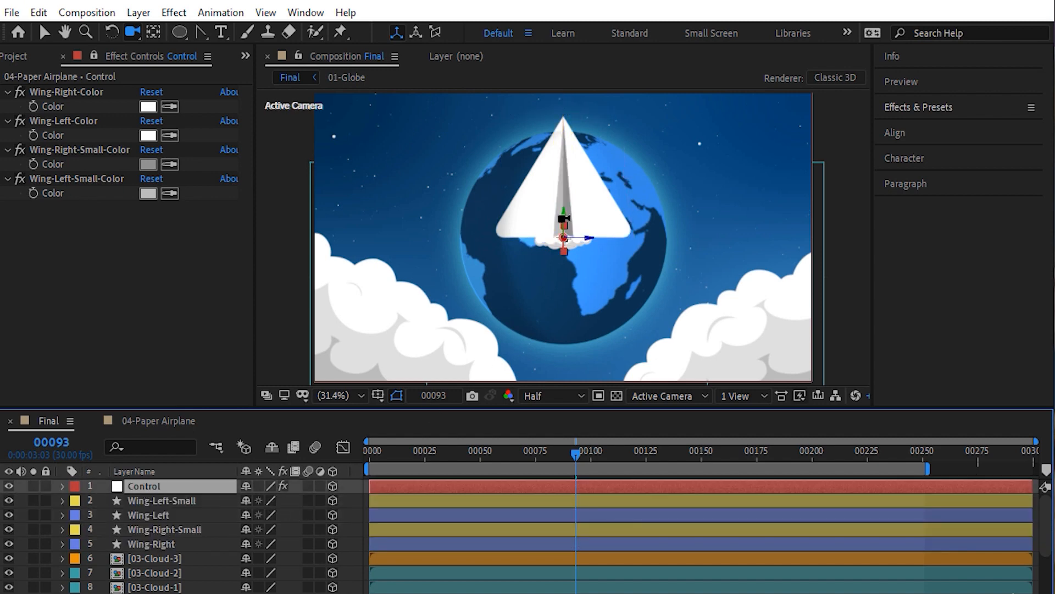
pyautogui.press('v')
pyautogui.moveTo(565, 219); pyautogui.dragTo(566, 274)
pyautogui.press('r')
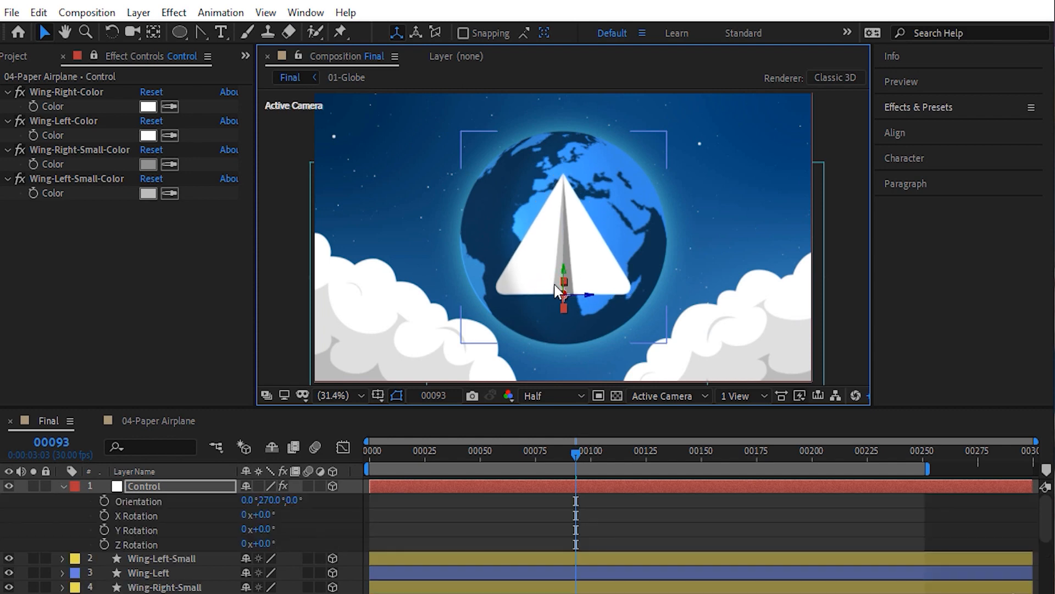
pyautogui.moveTo(258, 528); pyautogui.dragTo(265, 508)
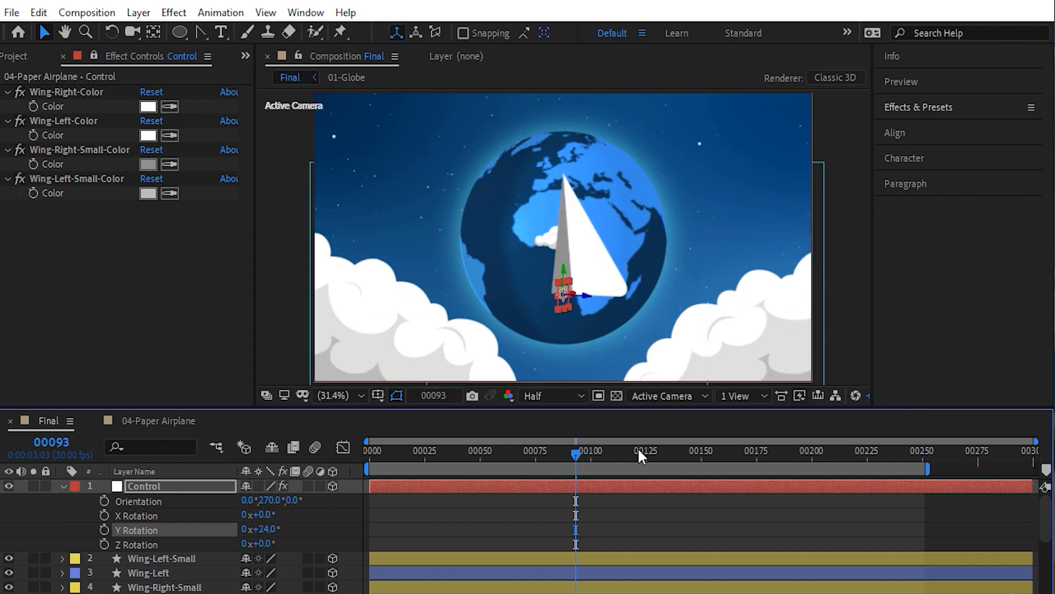
# Step: Switch to Custom View 1 and bring the Control null forward to a Z Position of -207
pyautogui.click(662, 396)
pyautogui.click(668, 551)
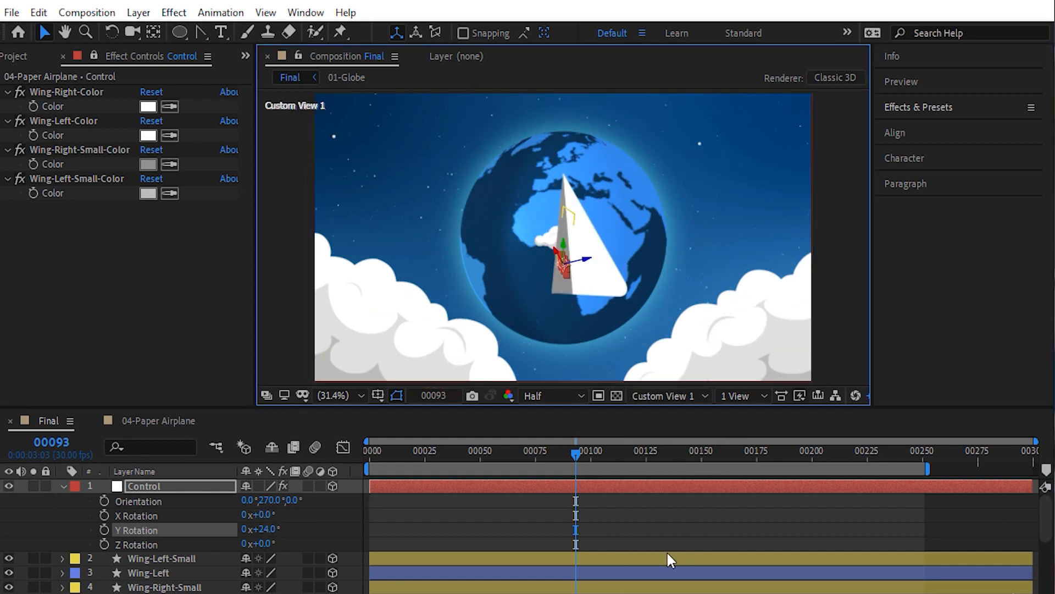
pyautogui.press('c')
pyautogui.moveTo(582, 277)
pyautogui.mouseDown()
pyautogui.moveTo(606, 273)
pyautogui.moveTo(589, 275)
pyautogui.mouseUp()
pyautogui.click(171, 486)
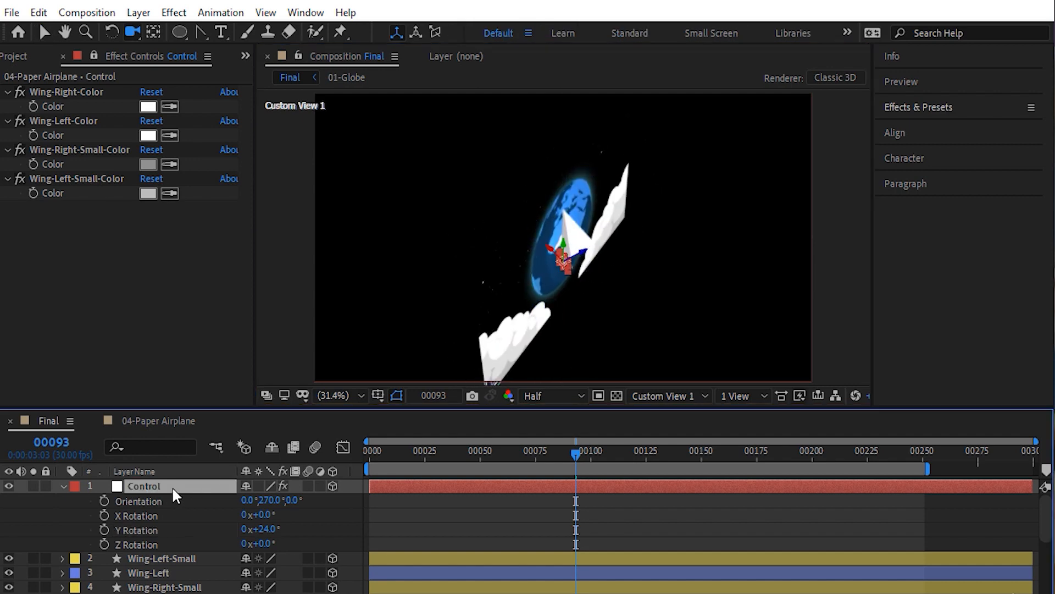
pyautogui.press('p')
pyautogui.moveTo(349, 507); pyautogui.dragTo(144, 507)
pyautogui.moveTo(579, 255); pyautogui.dragTo(514, 257)
# Step: Set the Control null's Y Rotation and Z Rotation to -90° each
pyautogui.click(187, 487)
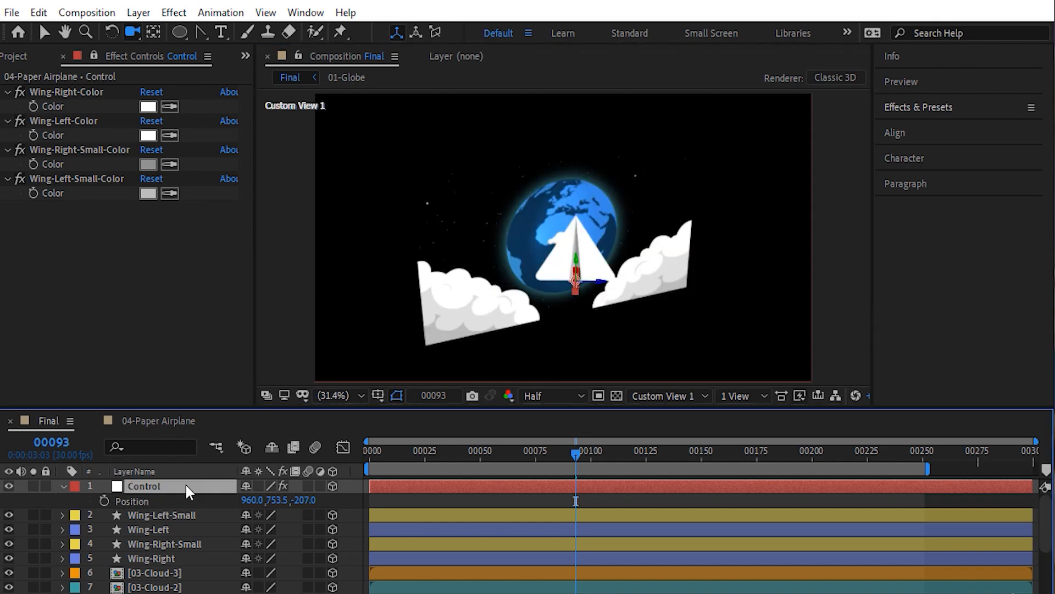
pyautogui.press('r')
pyautogui.moveTo(260, 528); pyautogui.dragTo(160, 513)
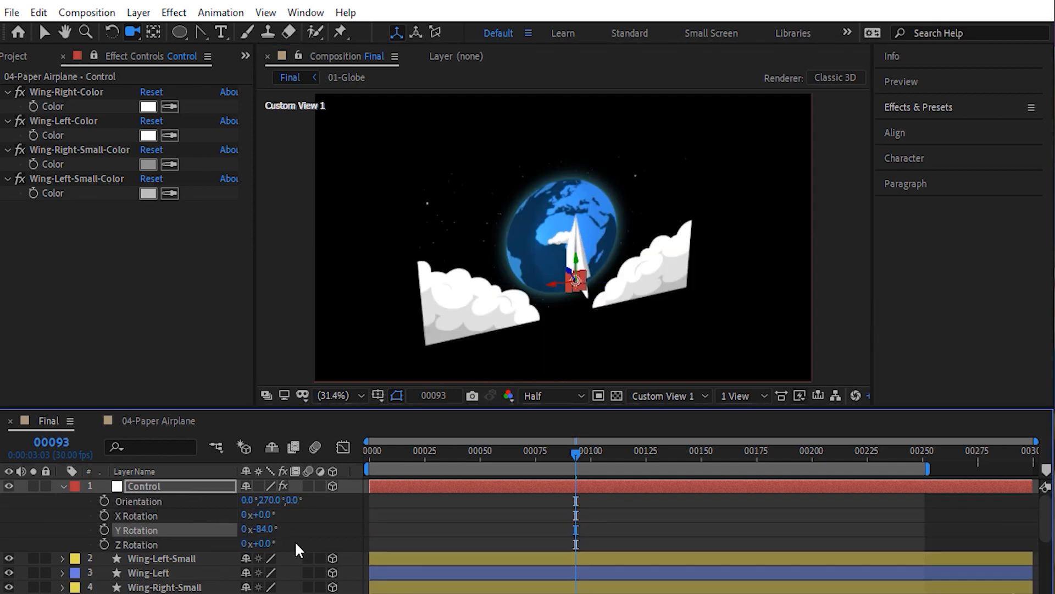
pyautogui.click(265, 529)
pyautogui.write('-90')
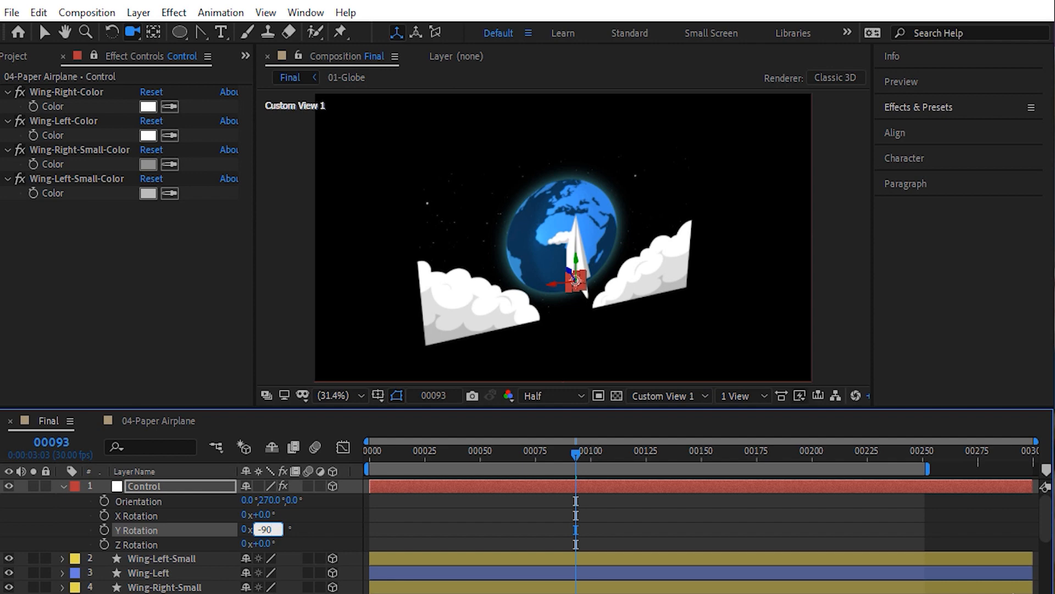
pyautogui.press('Return')
pyautogui.moveTo(261, 543); pyautogui.dragTo(222, 538)
# Step: Shift Wing-Left-Small and Wing-Right-Small together to an X Position of 54
pyautogui.moveTo(455, 194); pyautogui.dragTo(454, 178)
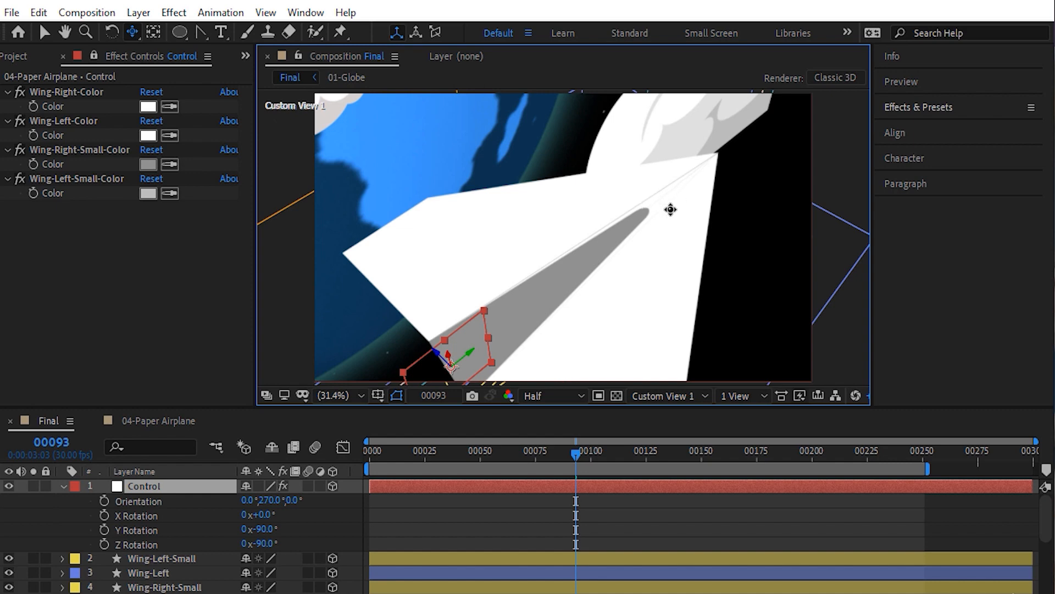
pyautogui.click(199, 559)
pyautogui.keyDown('ctrl'); pyautogui.click(200, 587); pyautogui.keyUp('ctrl')
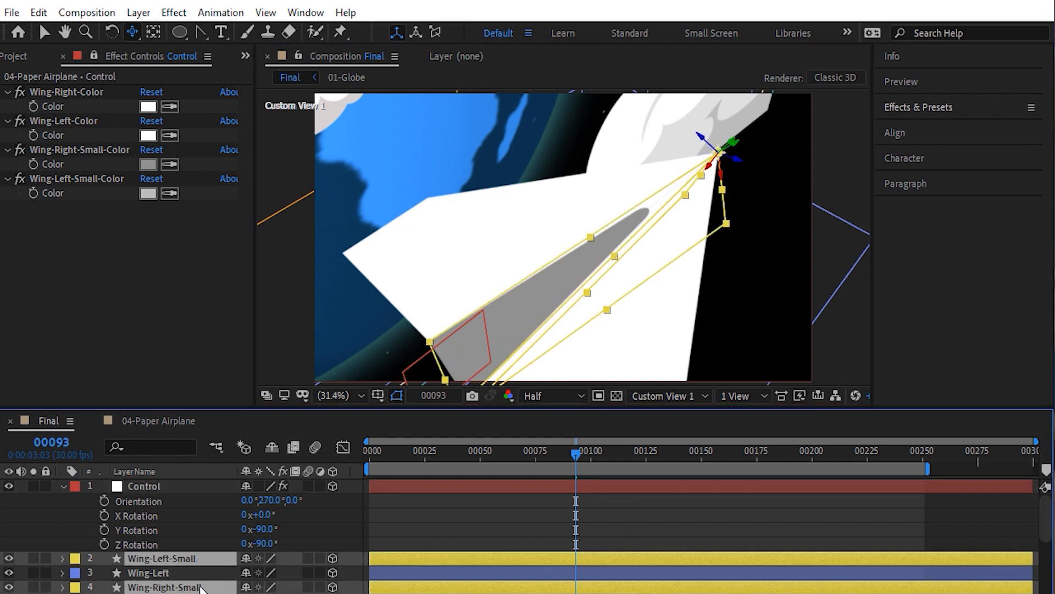
pyautogui.press('p')
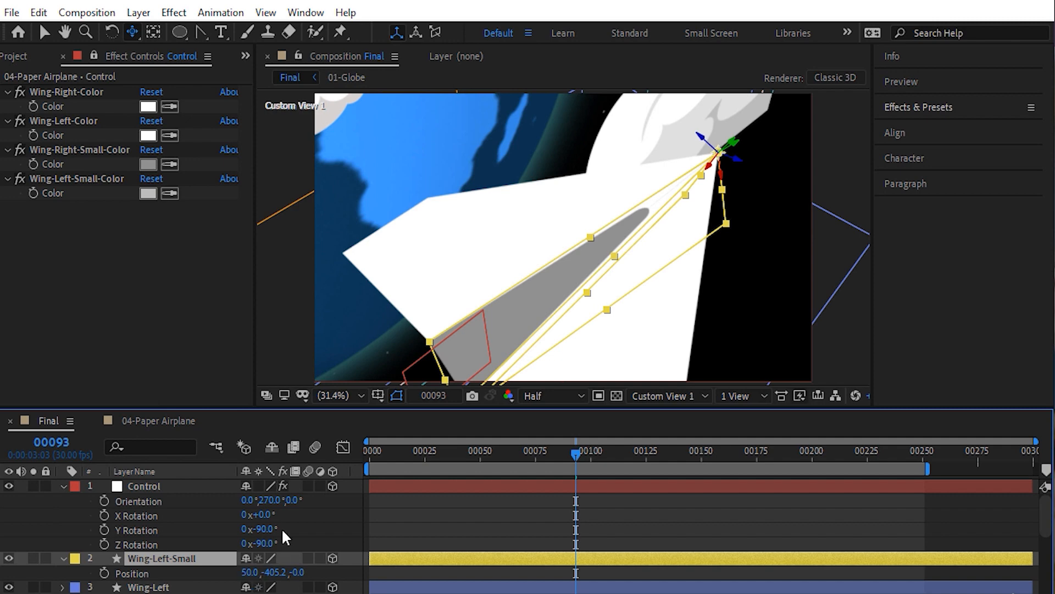
pyautogui.scroll(-2, 258, 528)
pyautogui.moveTo(252, 517); pyautogui.dragTo(248, 519)
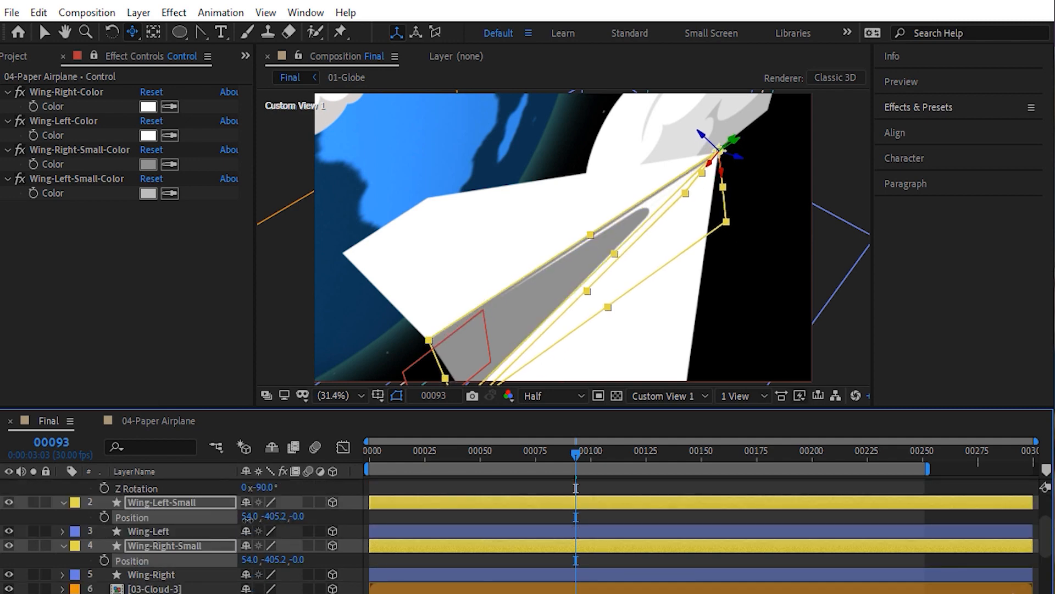
# Step: Shift Wing-Left-Small and Wing-Right-Small together to an X Position of 52
pyautogui.click(248, 517)
pyautogui.write('52')
pyautogui.press('Return')
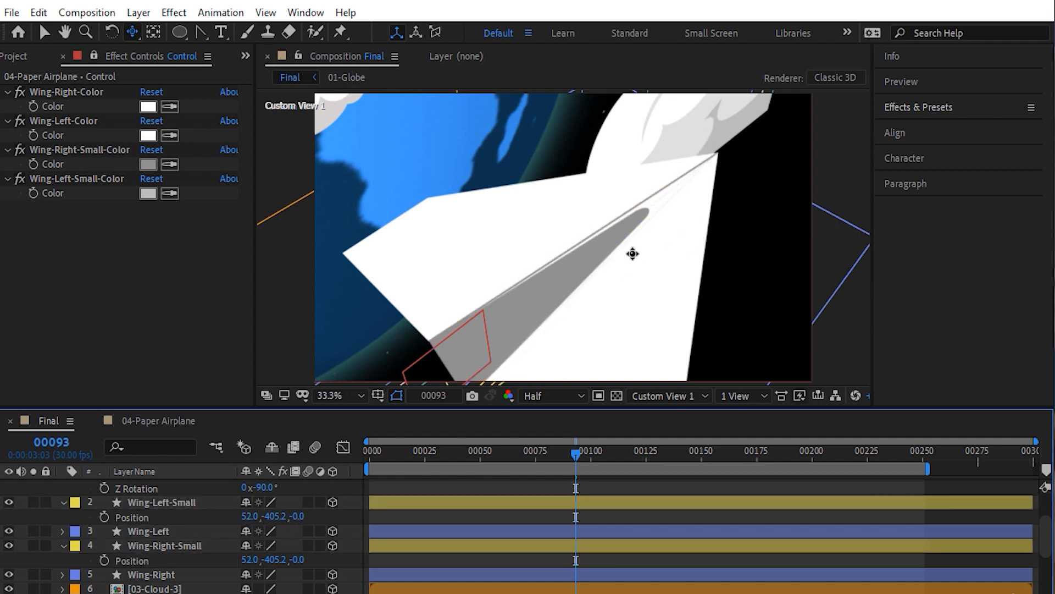
# Step: Close the gap along the fold by setting the X Position of Wing-Left-Small and Wing-Right-Small to 49
pyautogui.scroll(4, 631, 252)
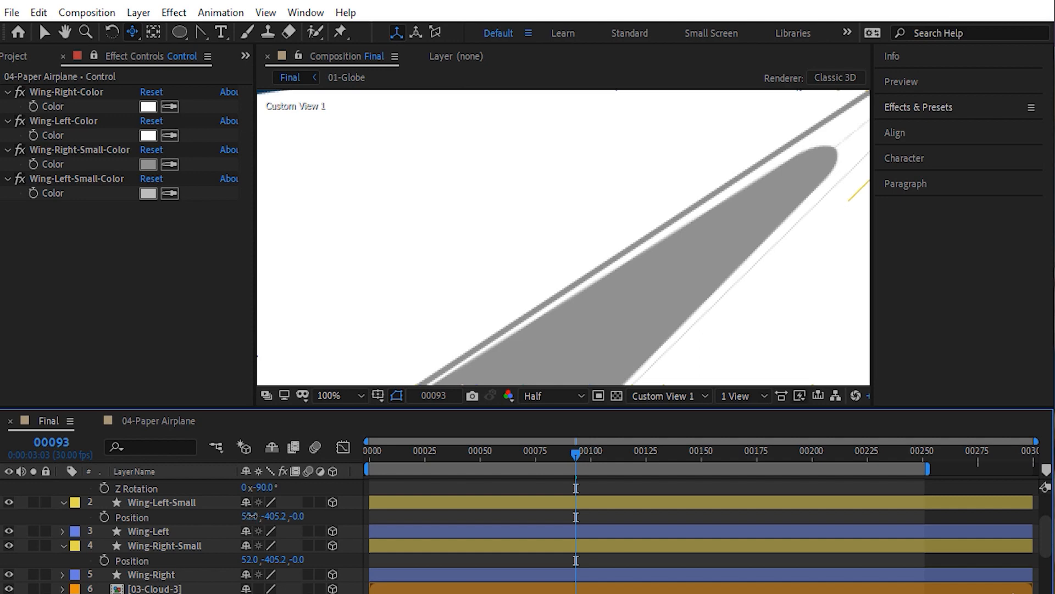
pyautogui.click(250, 516)
pyautogui.write('49.5')
pyautogui.press('Return')
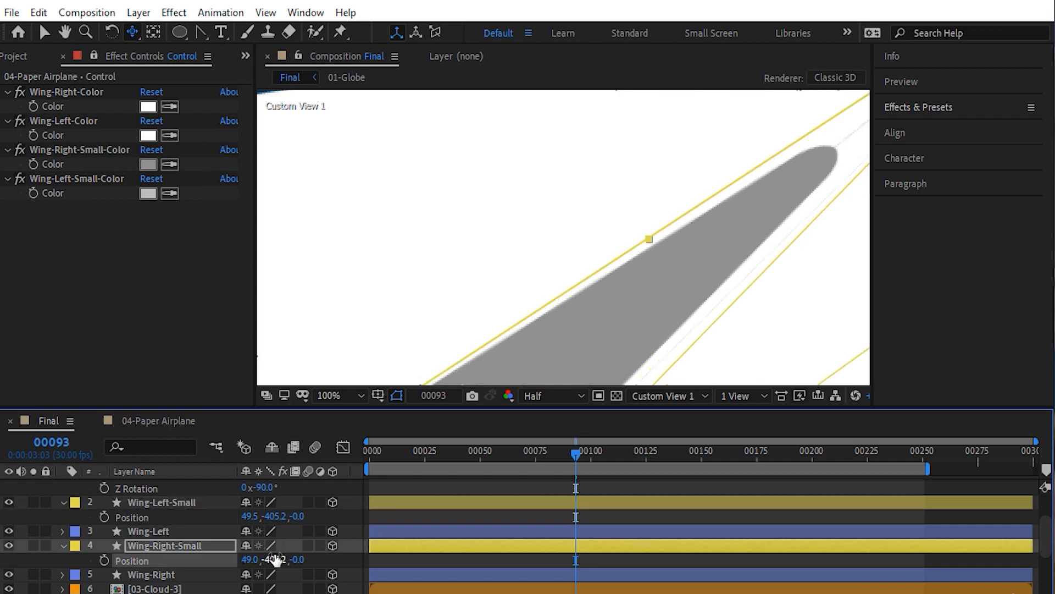
pyautogui.click(368, 518)
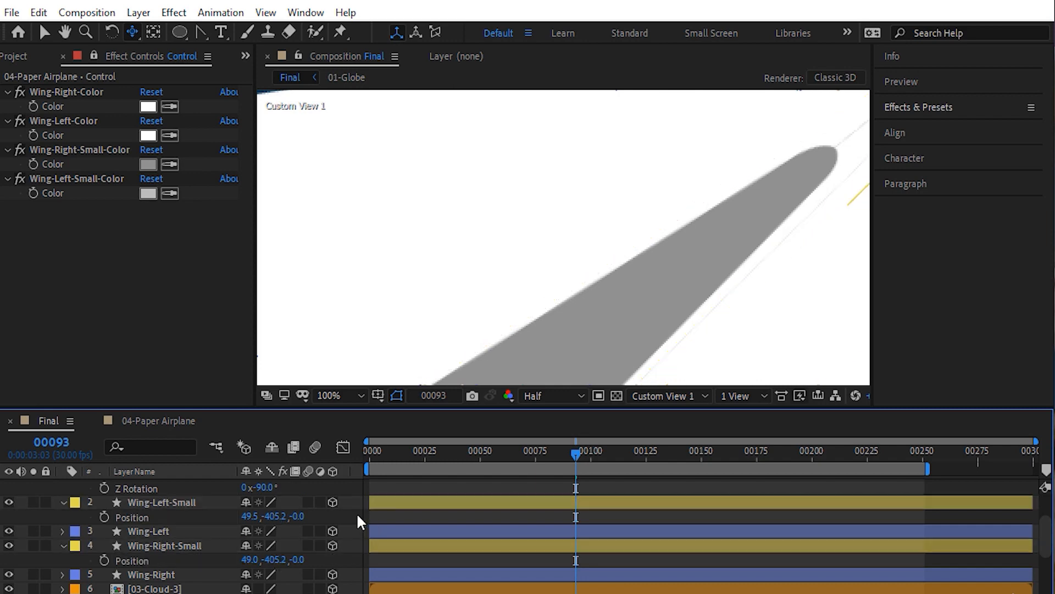
pyautogui.click(249, 559)
pyautogui.click(253, 515)
pyautogui.write('49')
pyautogui.press('Return')
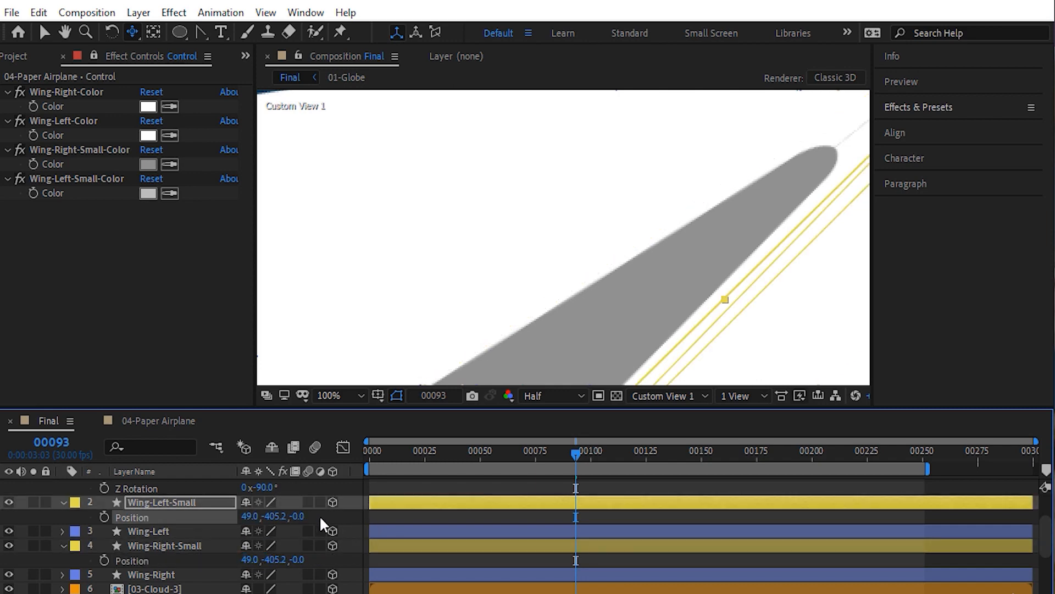
pyautogui.click(402, 518)
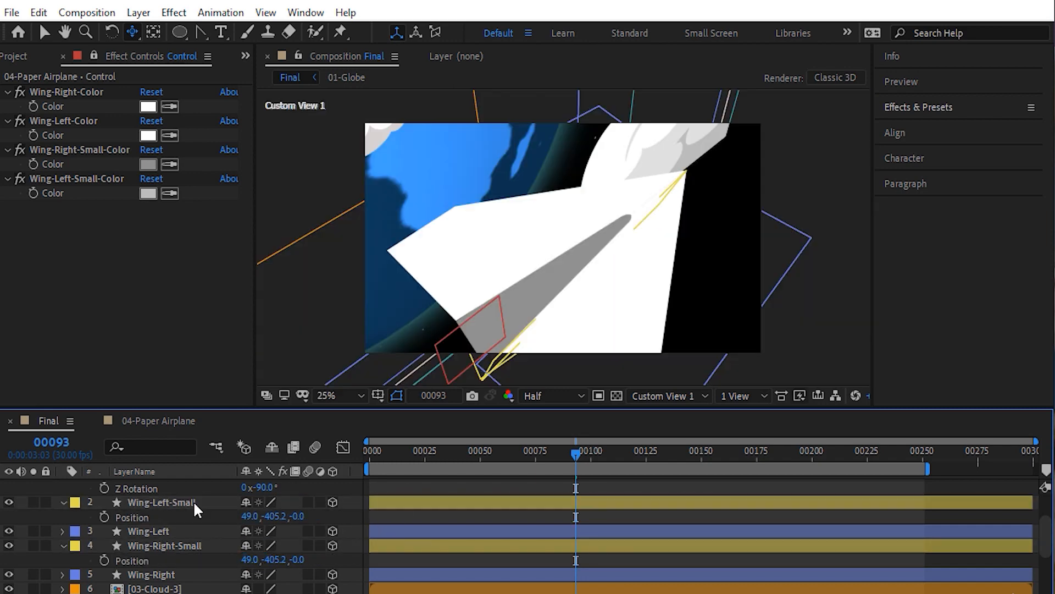
# Step: Collapse the revealed properties of the Control, Wing-Left-Small and Wing-Right-Small layers
pyautogui.scroll(2, 196, 510)
pyautogui.click(62, 557)
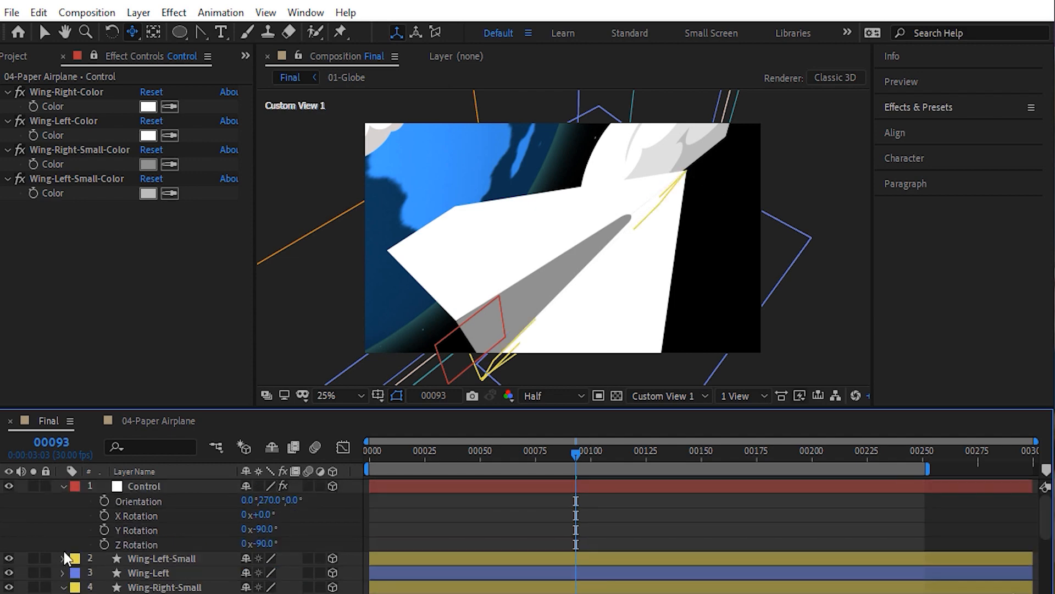
pyautogui.click(62, 486)
pyautogui.click(64, 529)
# Step: Move the Control null along its Z axis, pulling the airplane away from the globe and clouds
pyautogui.click(130, 485)
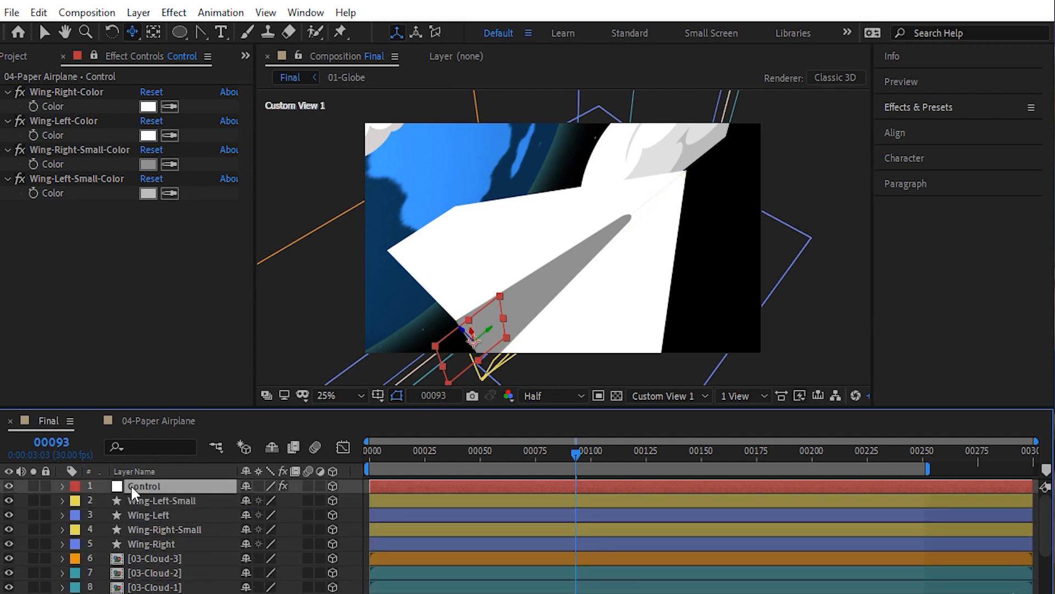
pyautogui.click(45, 33)
pyautogui.moveTo(462, 330); pyautogui.dragTo(574, 581)
# Step: Examine the paper airplane from several angles in Custom View 1 to check its placement relative to the globe and clouds
pyautogui.press('y')
pyautogui.press('c')
pyautogui.press('c')
pyautogui.moveTo(531, 292); pyautogui.dragTo(593, 248)
pyautogui.moveTo(638, 191); pyautogui.dragTo(618, 210)
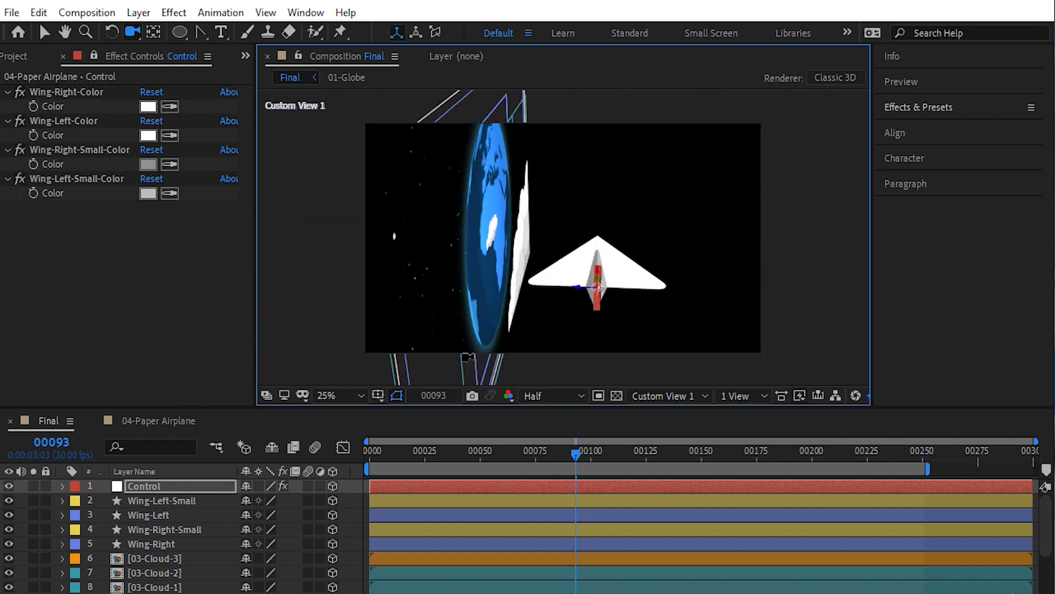
pyautogui.click(346, 511)
pyautogui.moveTo(541, 313); pyautogui.dragTo(569, 312)
pyautogui.moveTo(554, 315); pyautogui.dragTo(532, 314)
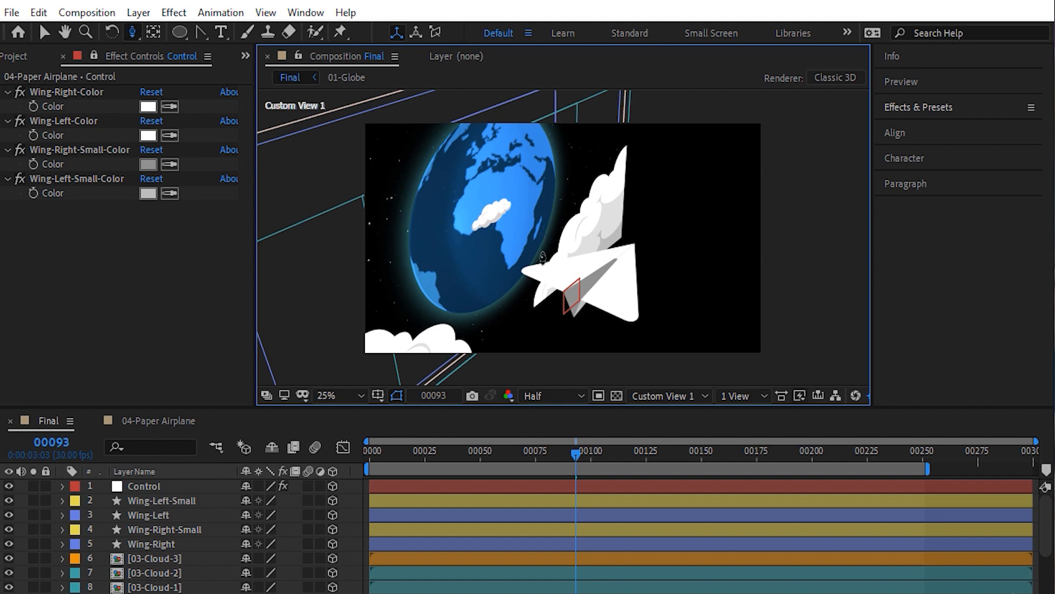
pyautogui.moveTo(543, 256); pyautogui.dragTo(528, 312)
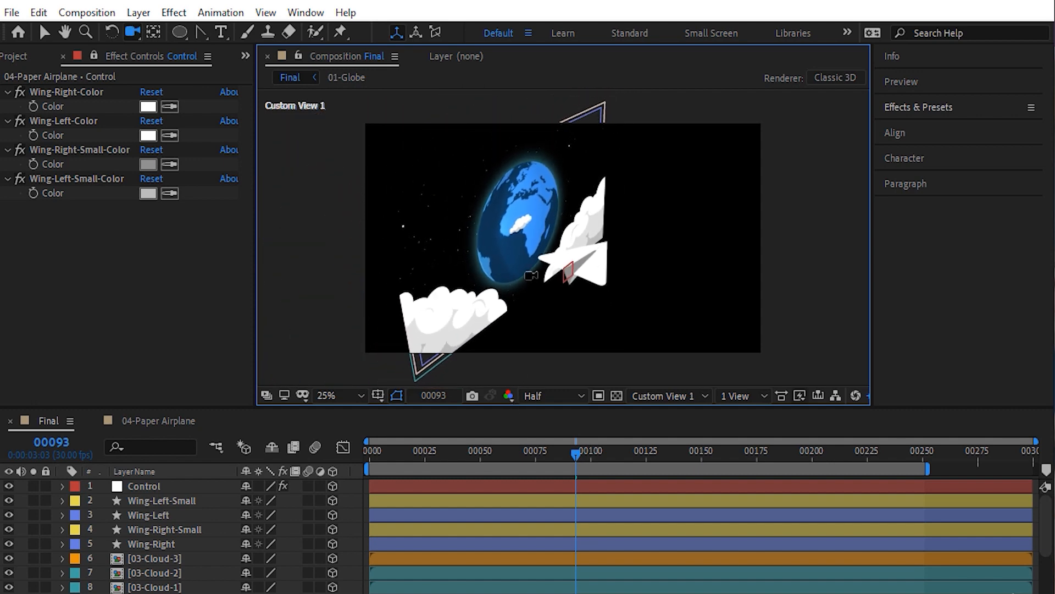